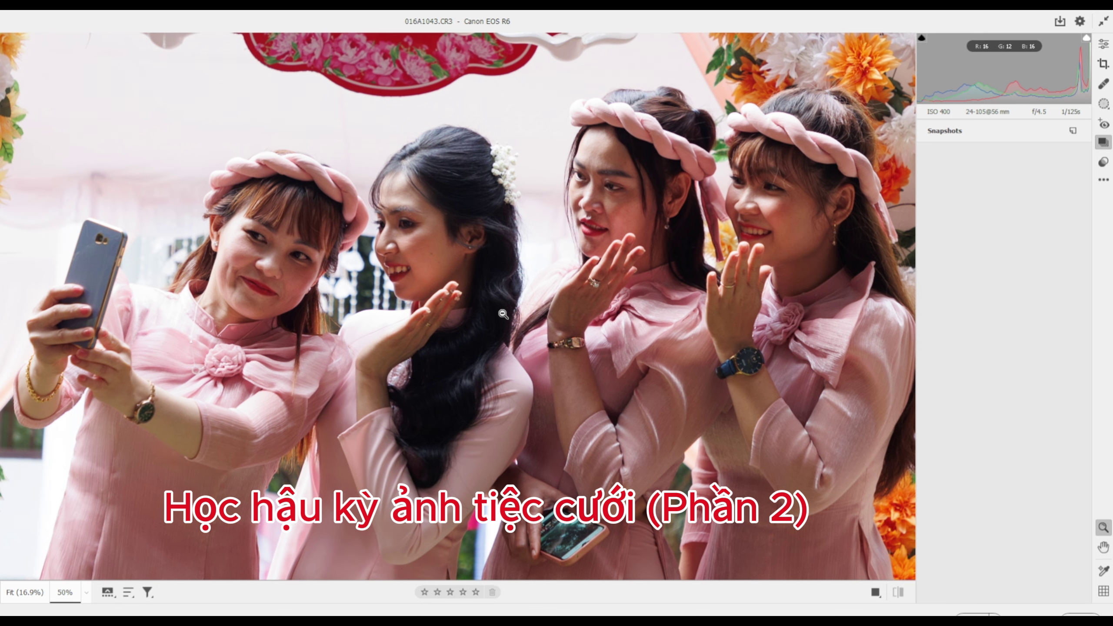
- Compare the photo without its edits and zoom to 100% on the women's faces
key("backslash")
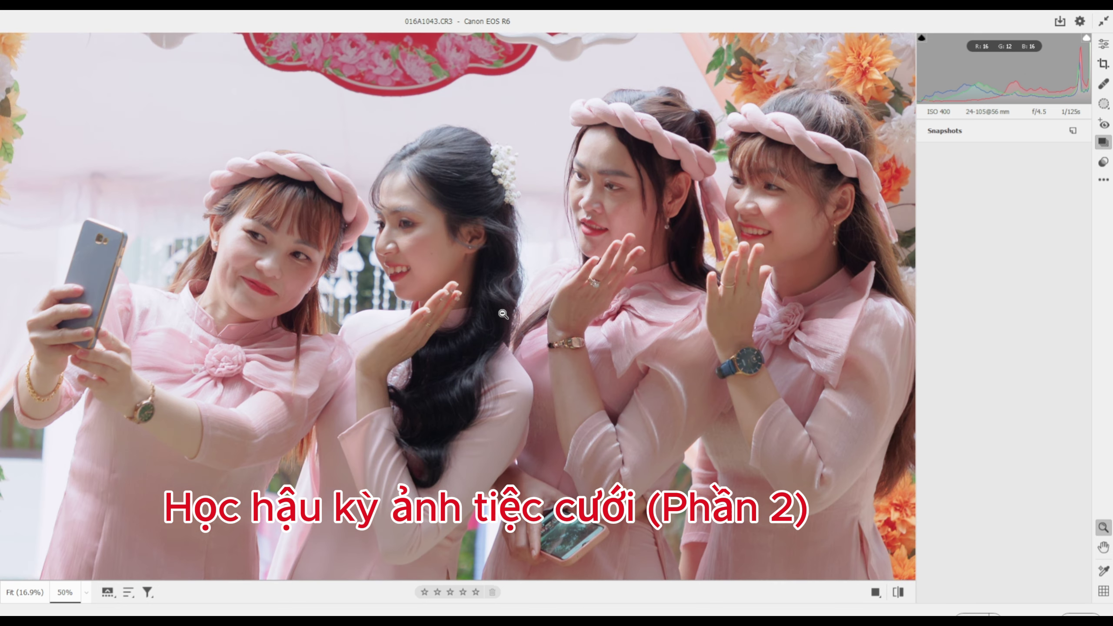
key("ctrl+plus")
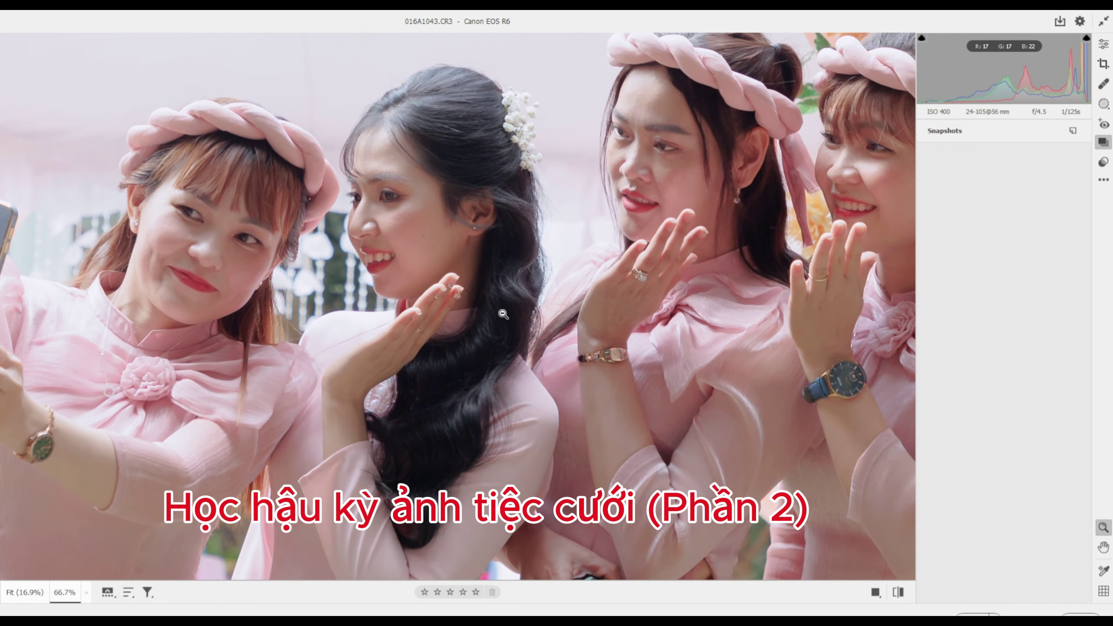
key("h")
key("z")
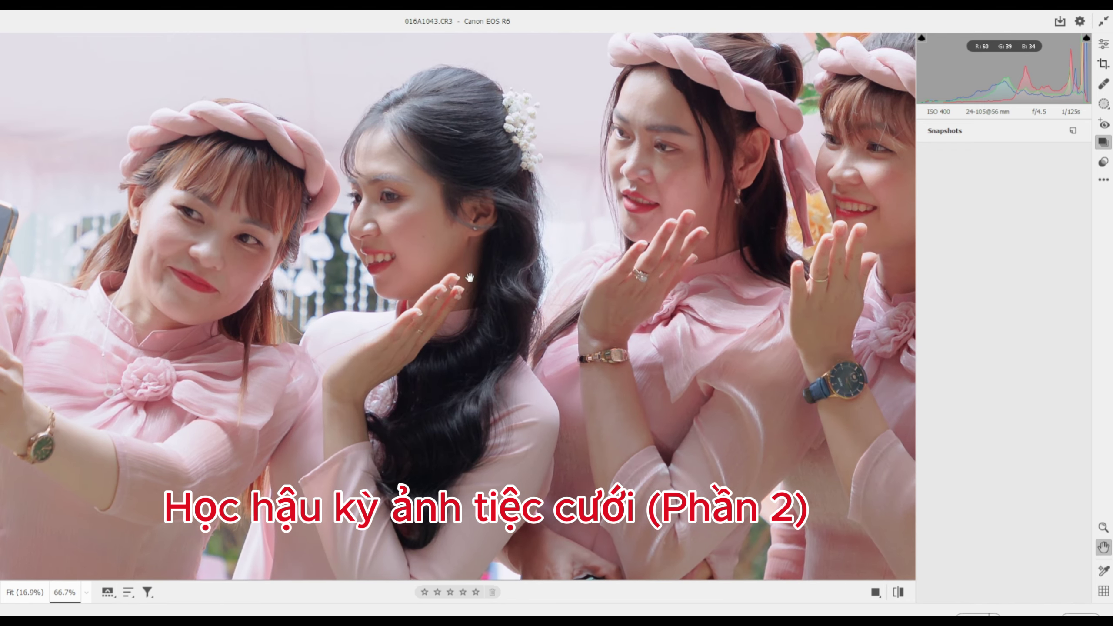
left_click_drag(467, 280, 638, 323)
left_click(638, 323)
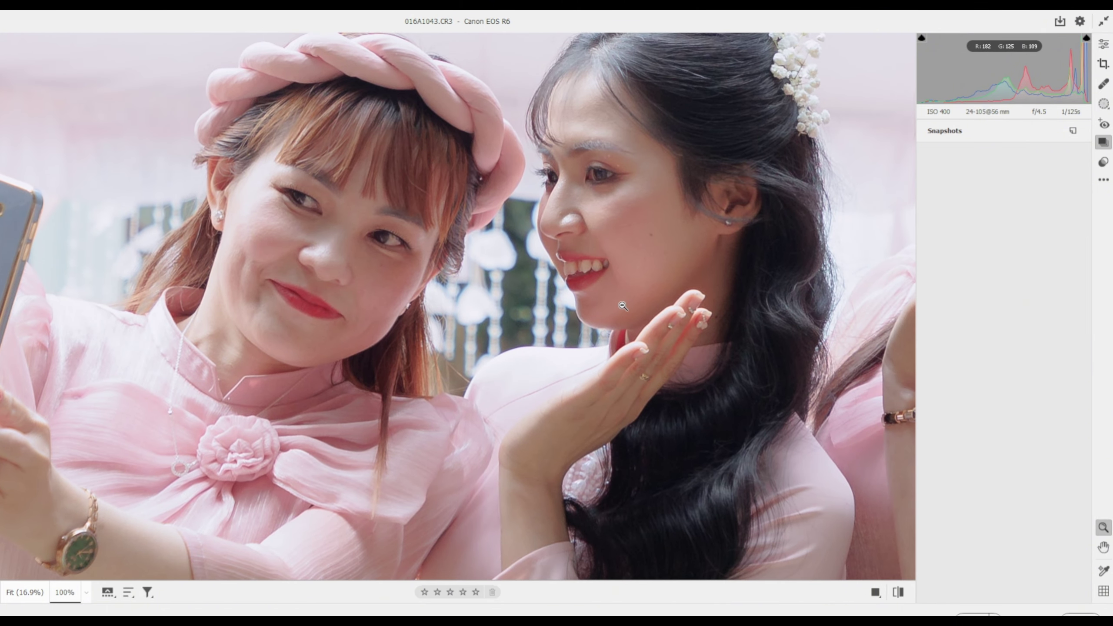
- Restore the edited view and inspect the left and right women's faces at 200%
key("backslash")
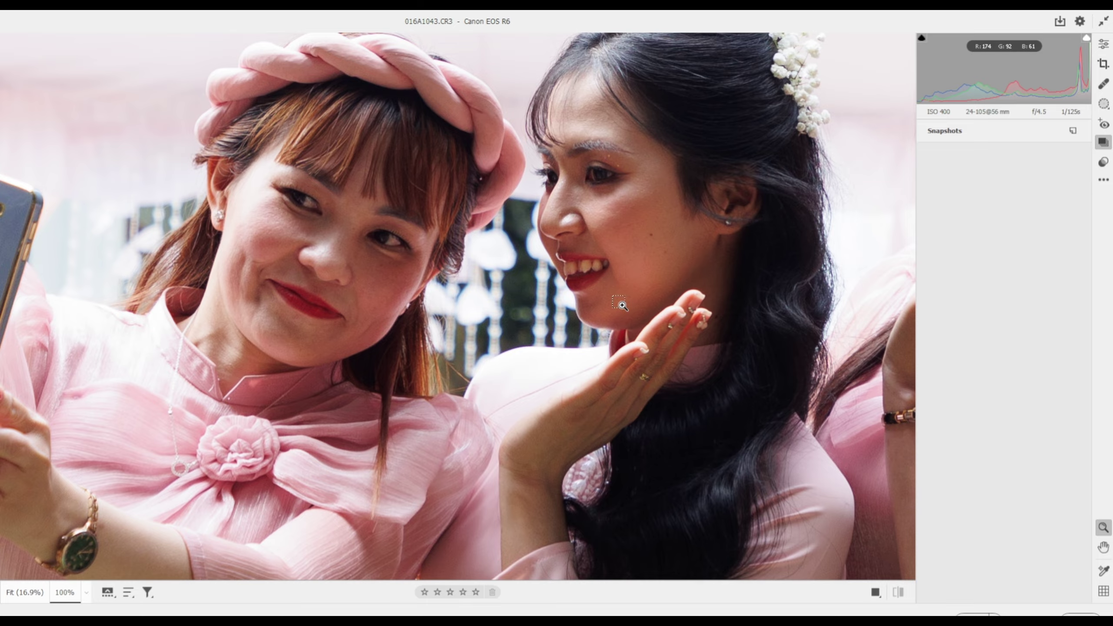
left_click(622, 306)
left_click_drag(330, 281, 454, 298)
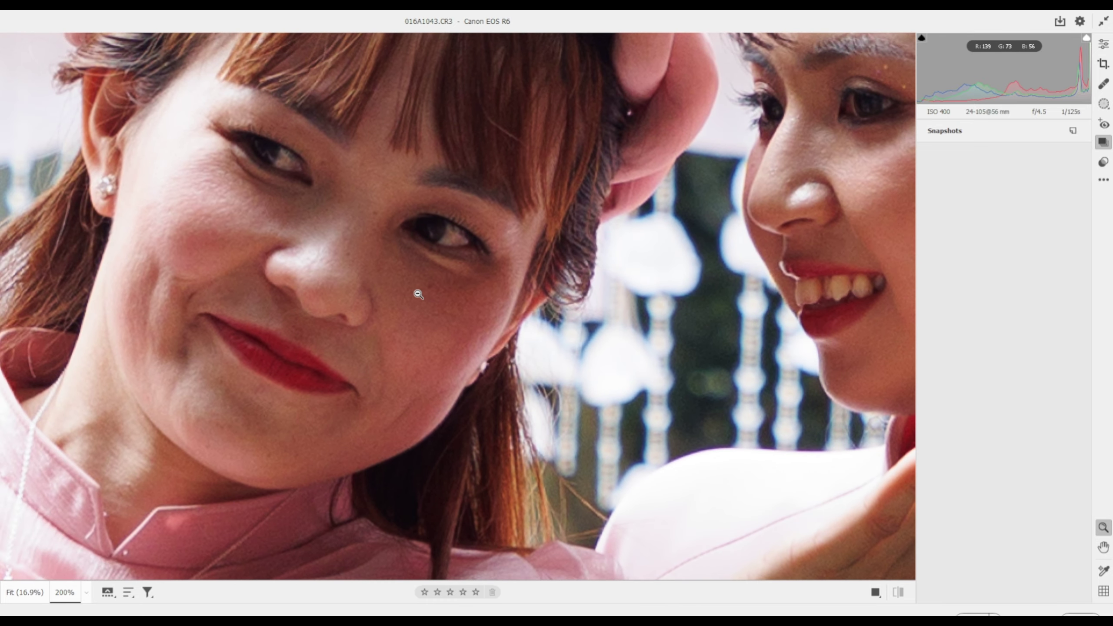
key("h")
mouse_move(626, 316)
left_mouse_down()
mouse_move(532, 285)
mouse_move(766, 283)
left_mouse_up()
left_click_drag(525, 290, 767, 298)
key("z")
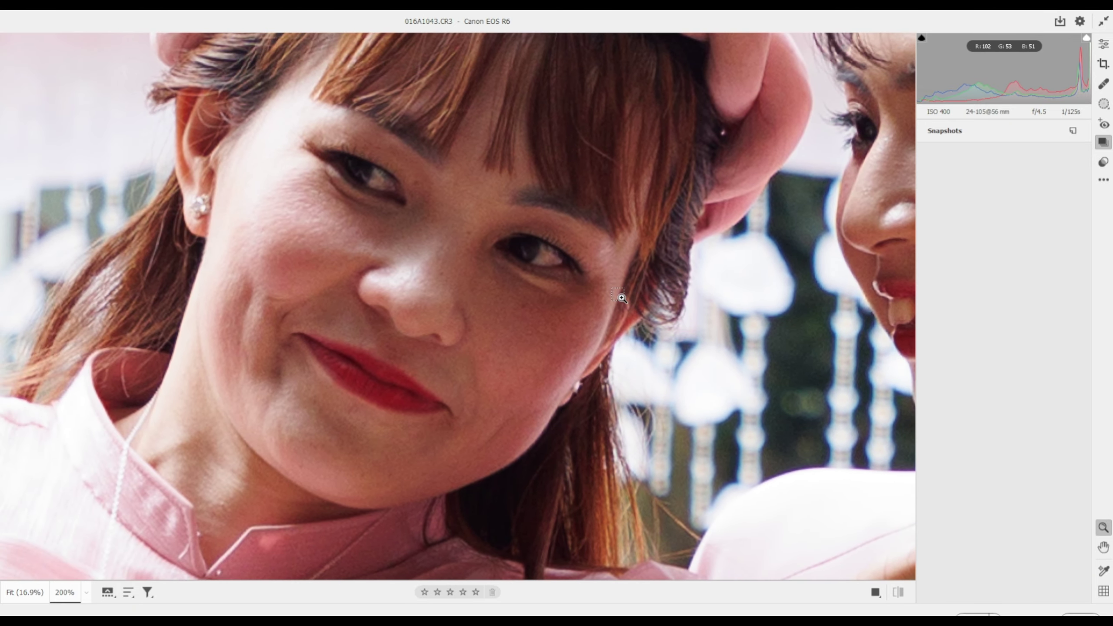
- Zoom back out to the group, then reset all edits to Camera Raw defaults
left_click(621, 298, "alt")
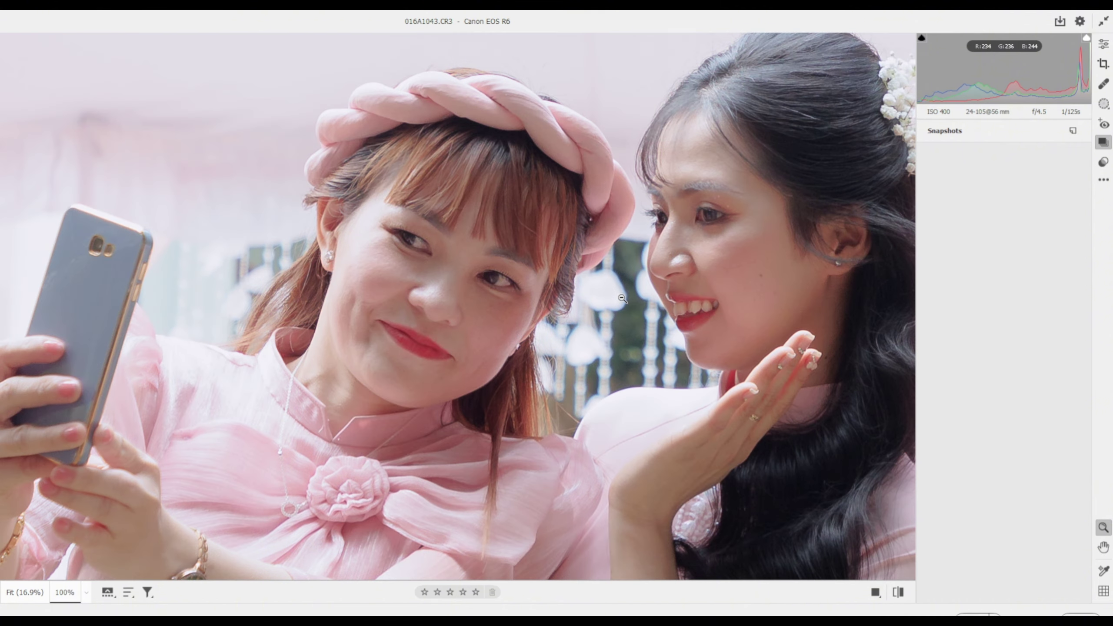
left_click(621, 298)
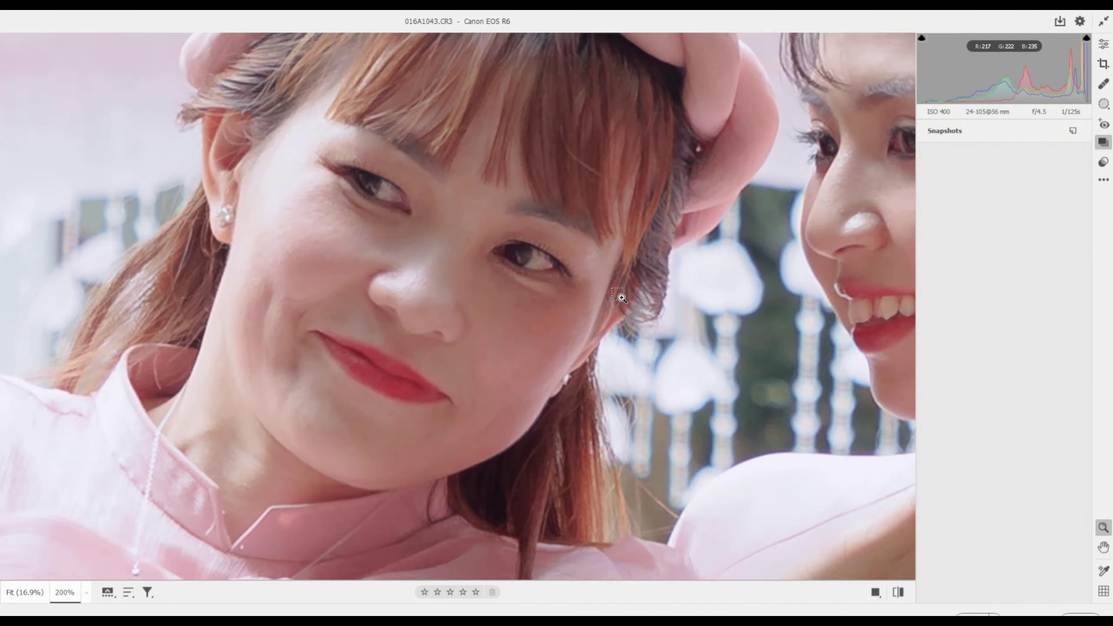
key("h")
mouse_move(682, 347)
left_mouse_down()
mouse_move(598, 325)
mouse_move(287, 390)
left_mouse_up()
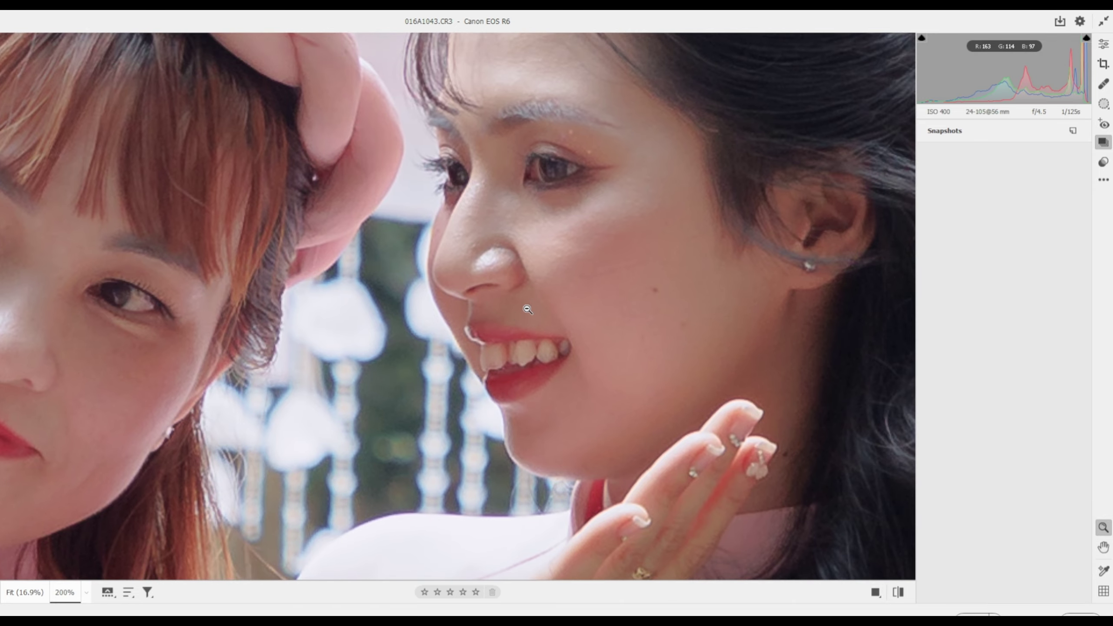
key("z")
left_click(527, 309, "alt")
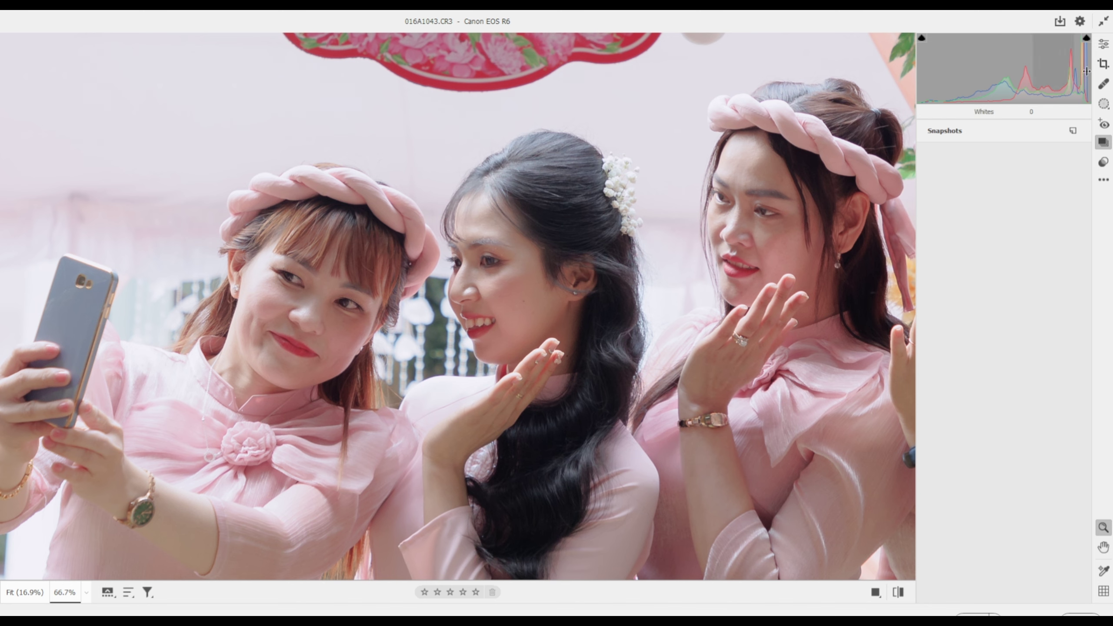
left_click(1104, 45)
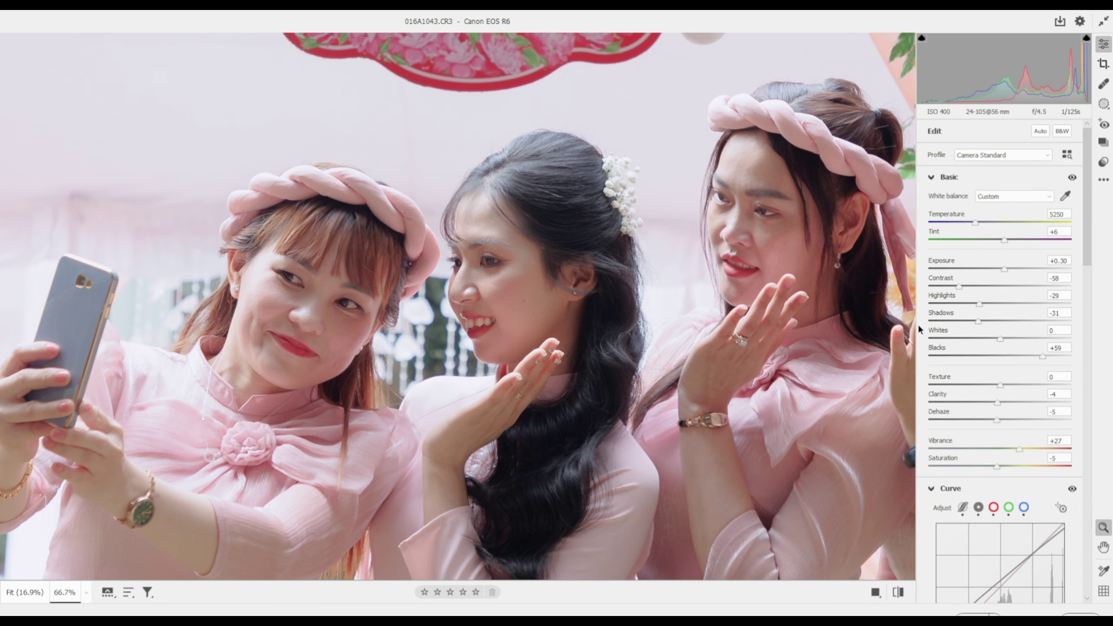
left_click(1073, 177)
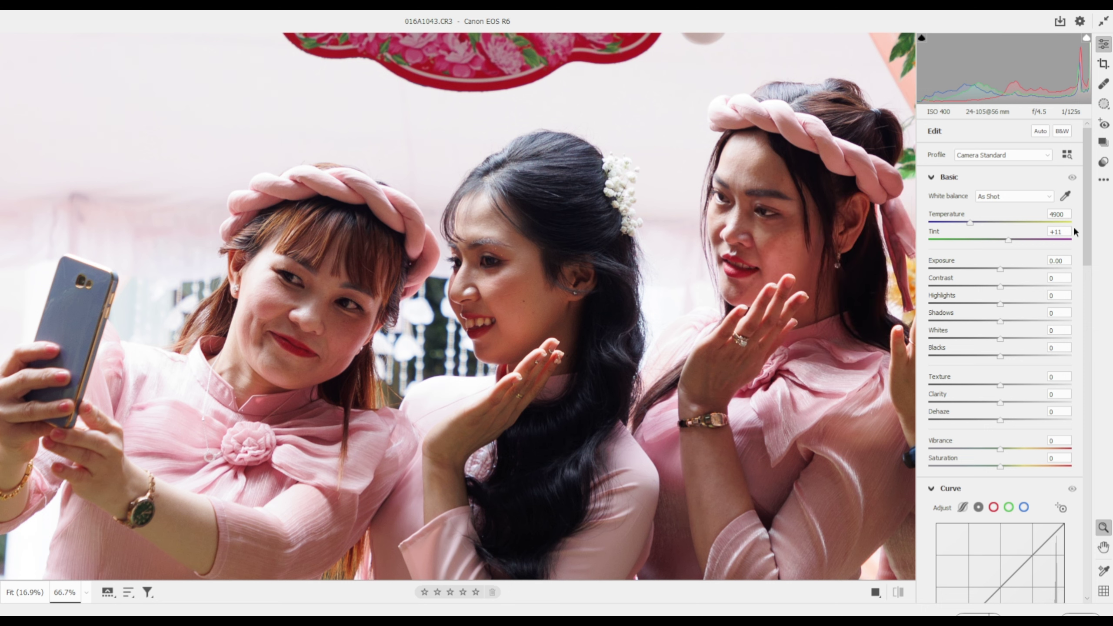
left_click(931, 178)
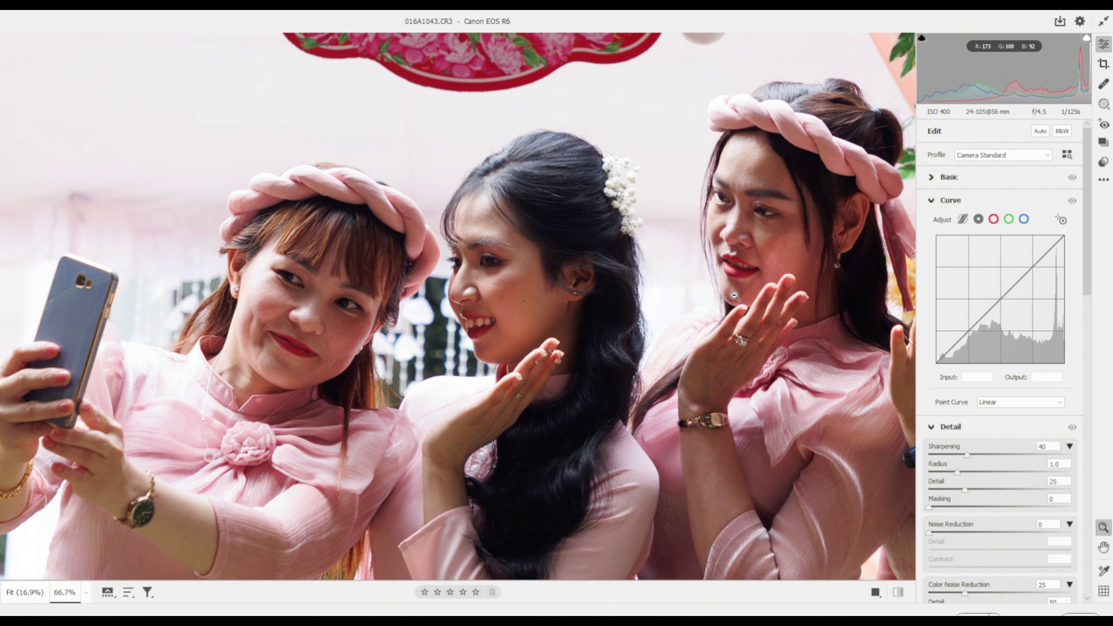
key("backslash")
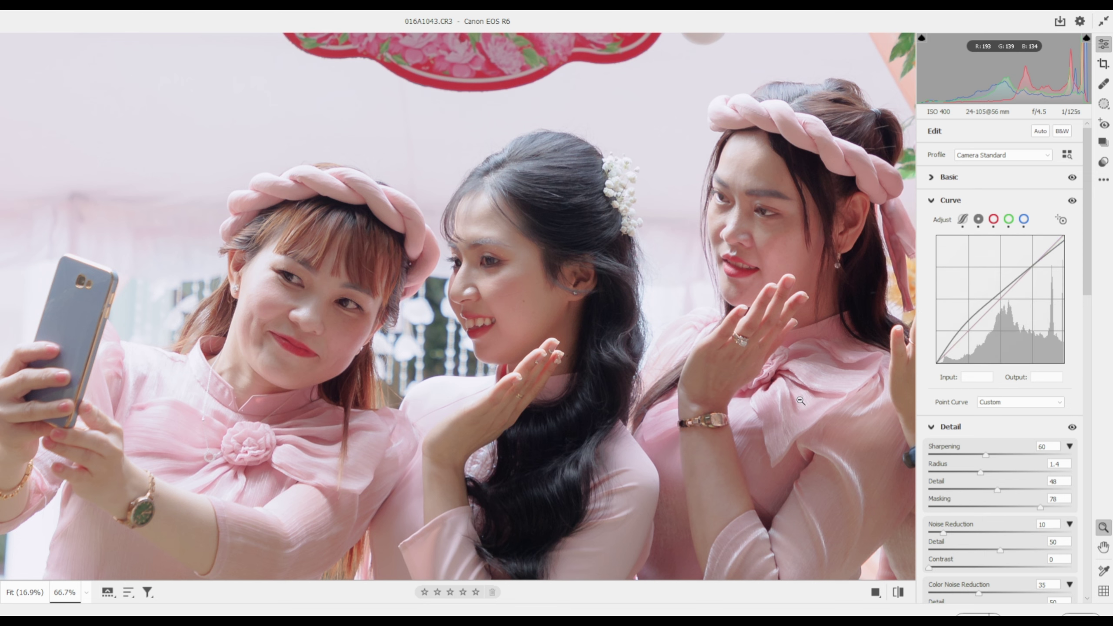
key("backslash")
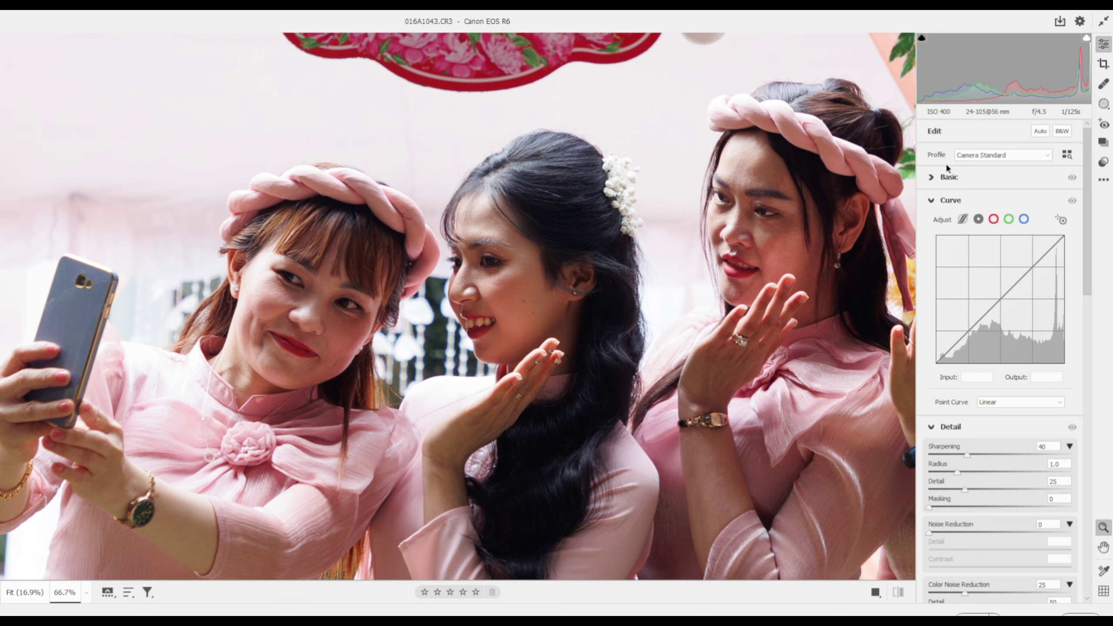
left_click(936, 176)
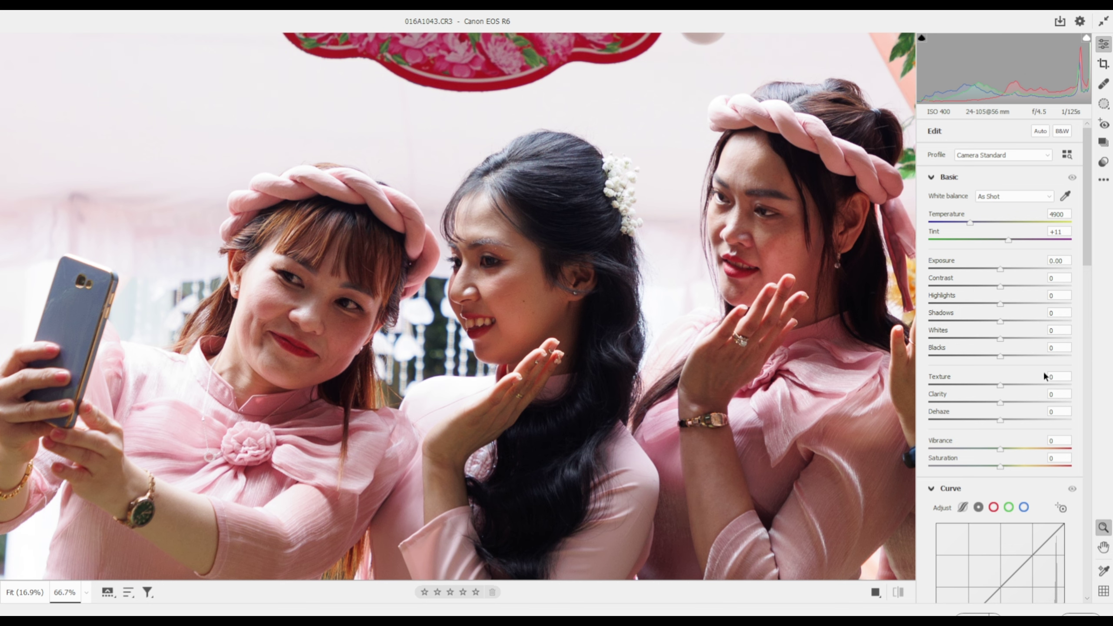
- Raise a midtone point on the point curve, then try Exposure +0.70 and reset it to 0.00
scroll(1028, 478, "down", 5)
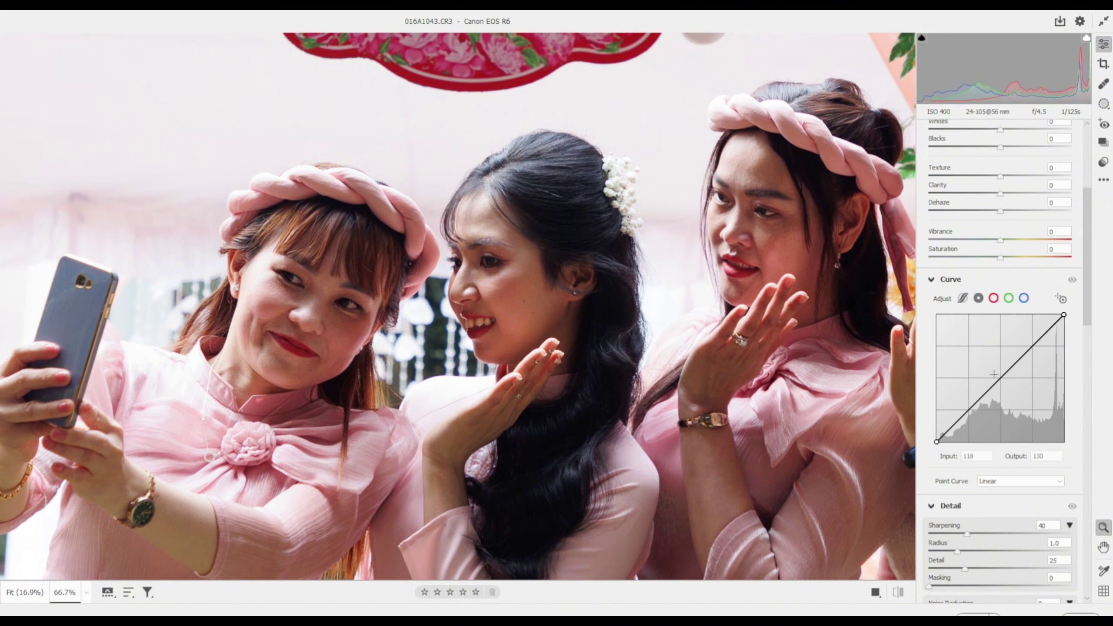
mouse_move(983, 396)
left_mouse_down()
mouse_move(983, 365)
mouse_move(1014, 399)
mouse_move(988, 372)
left_mouse_up()
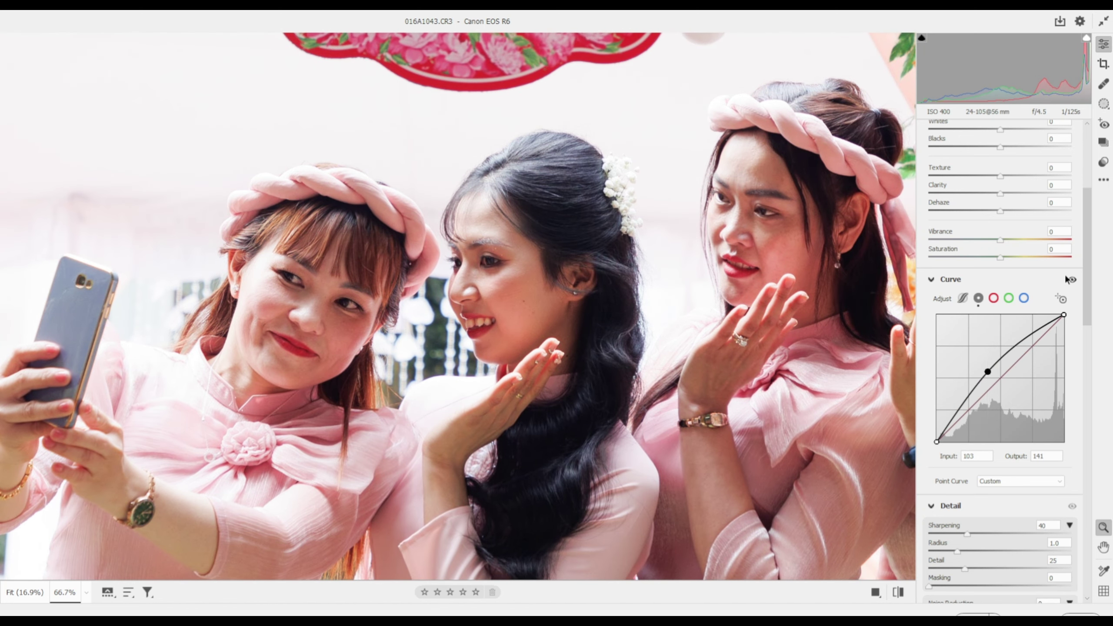
scroll(1089, 207, "up", 5)
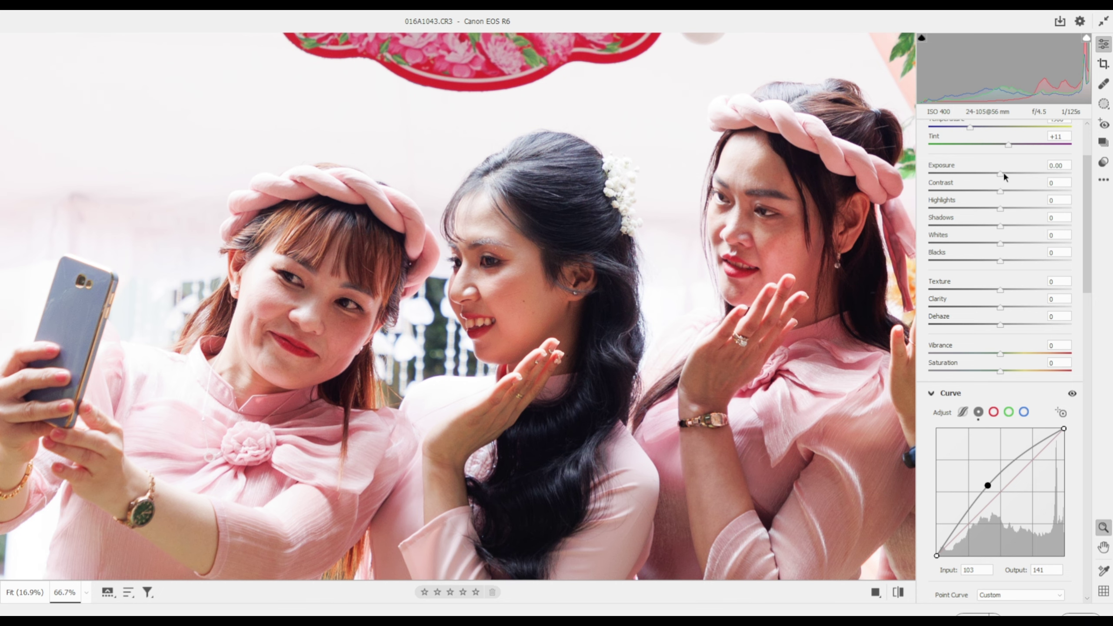
left_click_drag(1005, 175, 1013, 177)
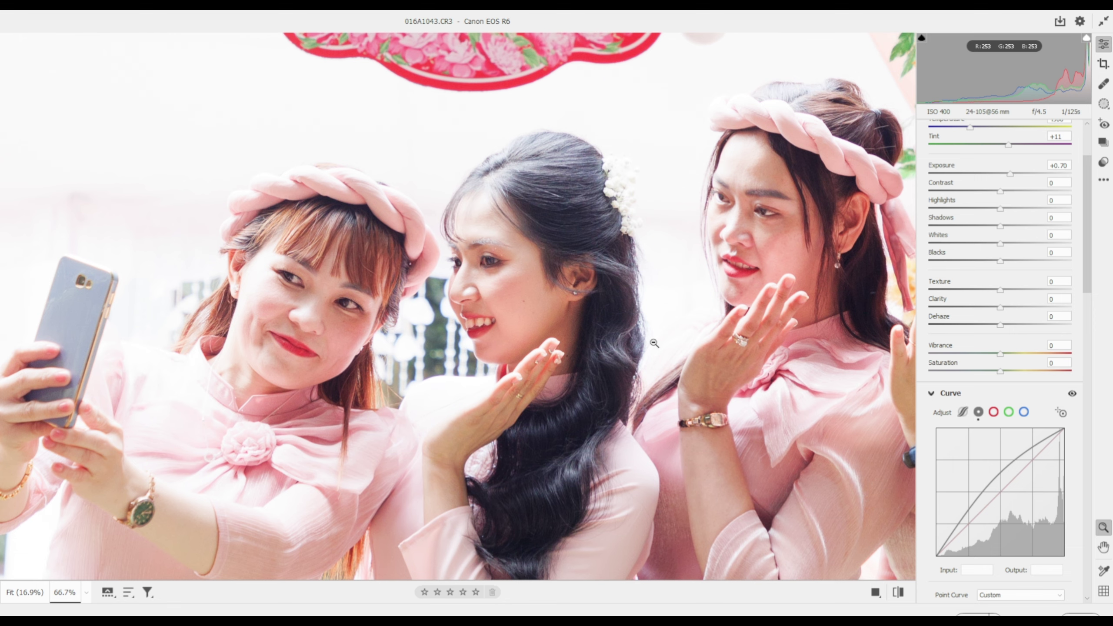
double_click(1010, 173)
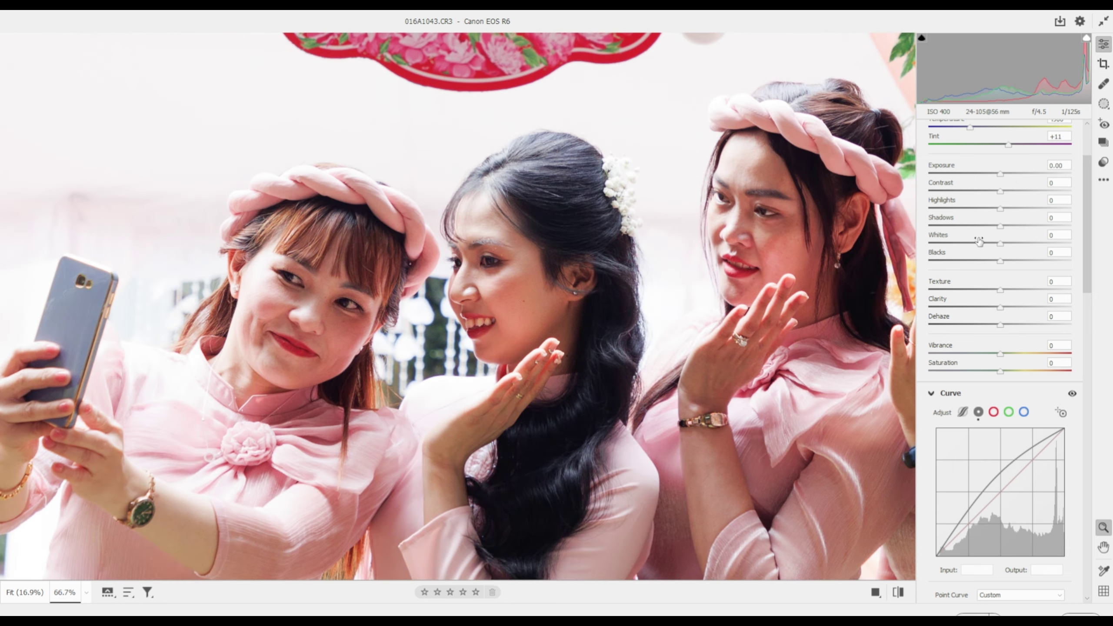
left_click_drag(988, 487, 988, 476)
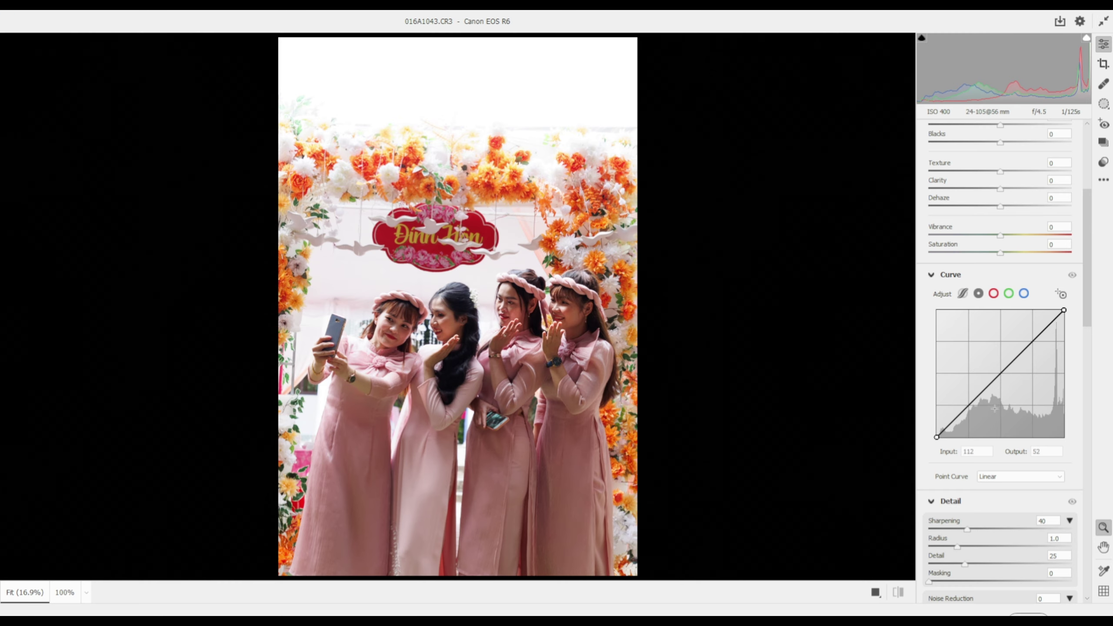
left_click_drag(999, 373, 987, 365)
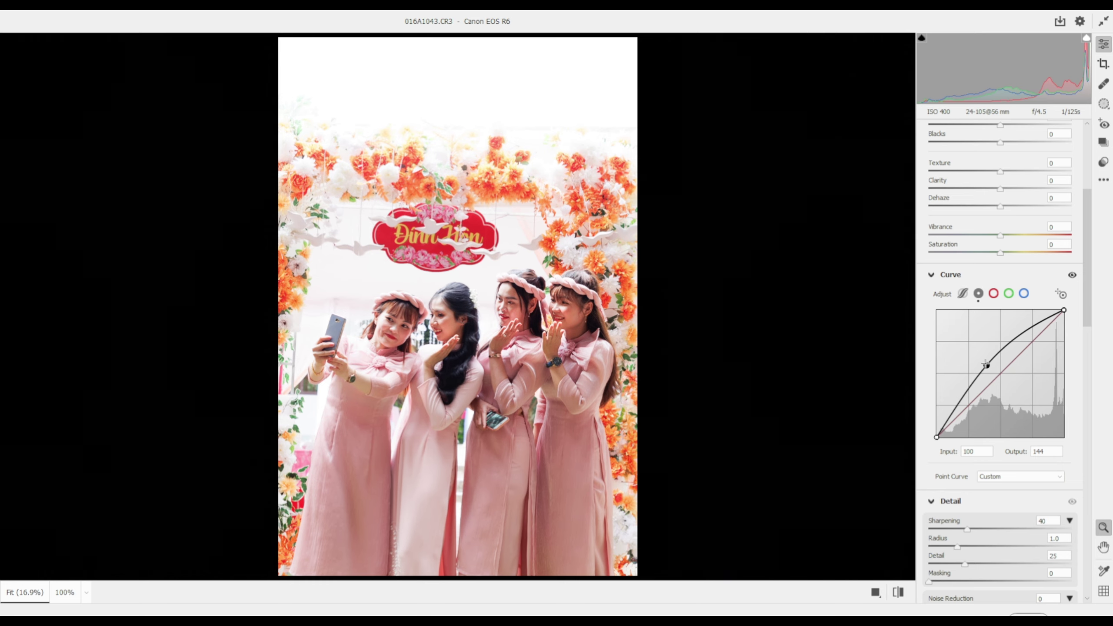
left_click_drag(986, 365, 984, 365)
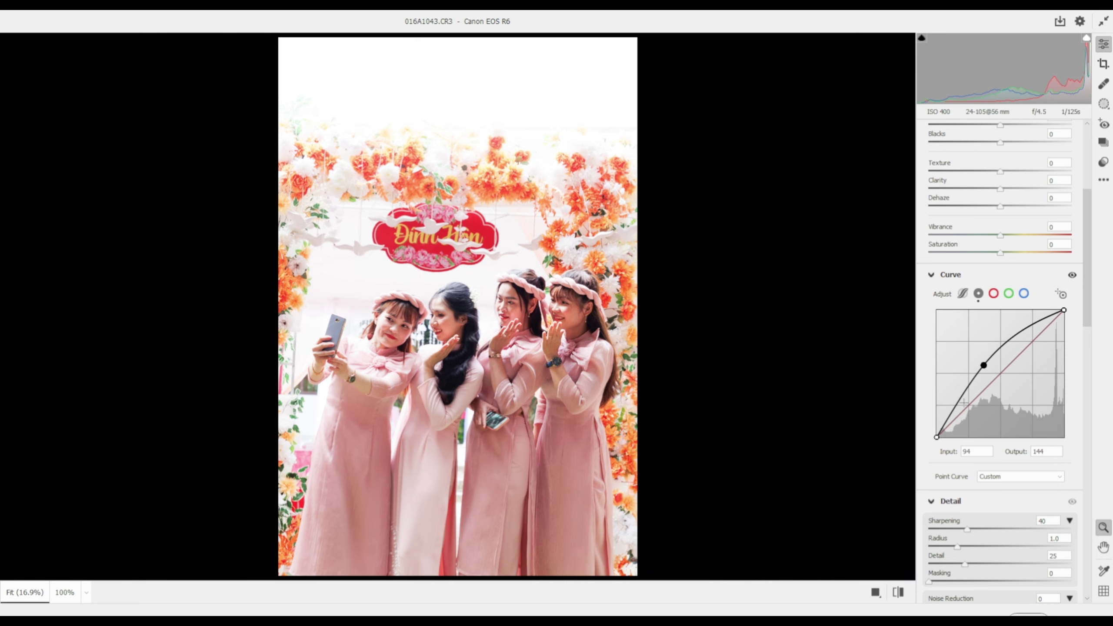
left_click_drag(1084, 226, 1082, 172)
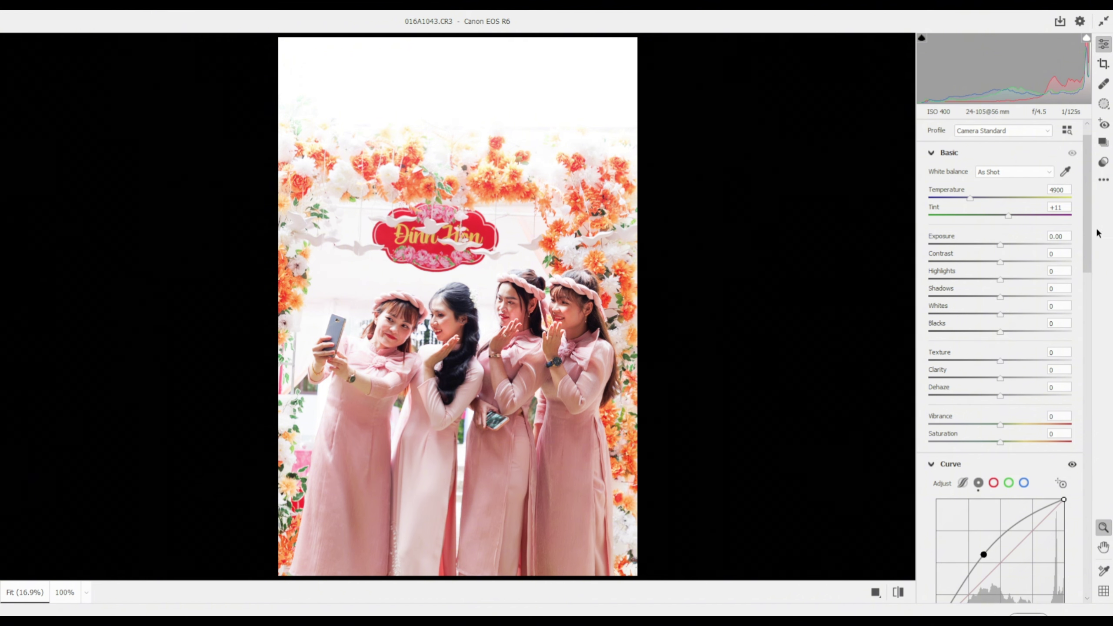
scroll(1087, 224, "down", 4)
scroll(1078, 253, "down", 1)
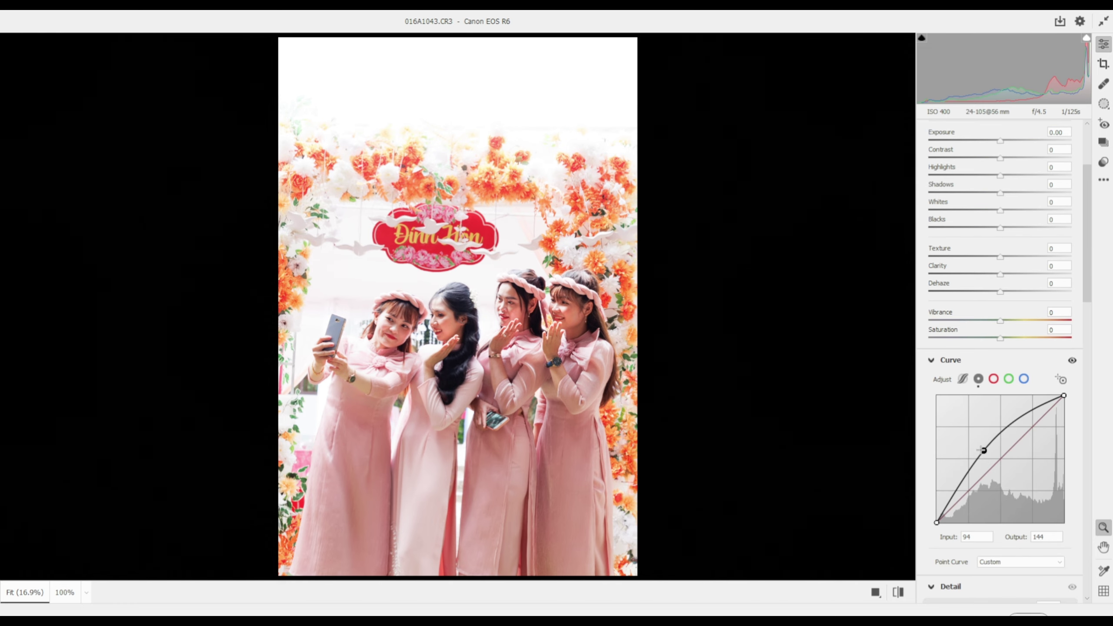
left_click_drag(984, 451, 984, 447)
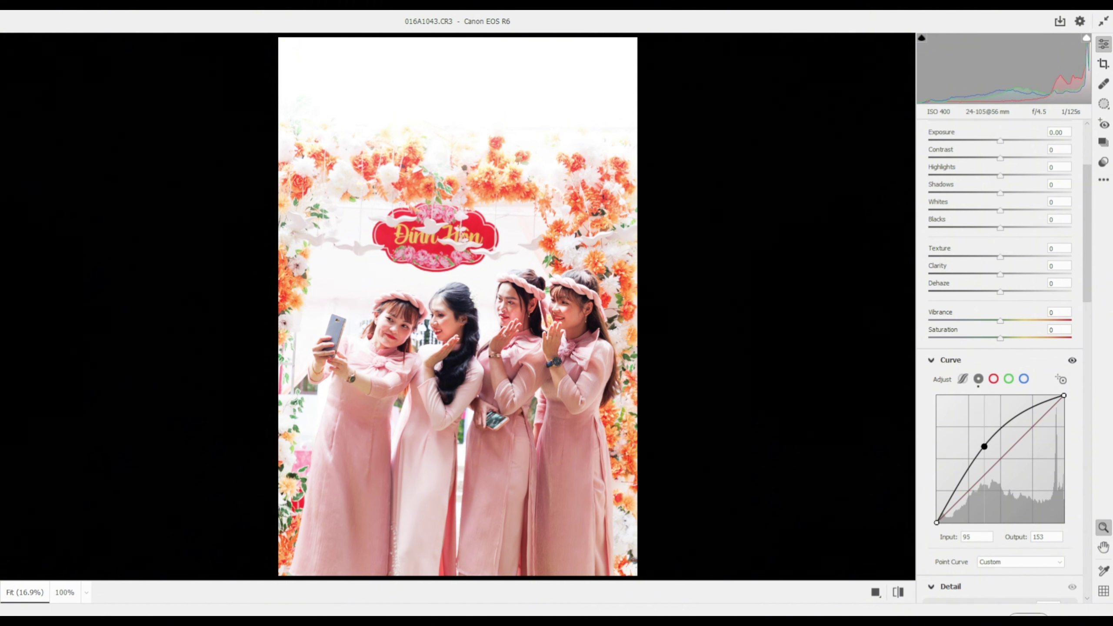
mouse_move(984, 446)
left_mouse_down()
mouse_move(1020, 413)
mouse_move(957, 480)
left_mouse_up()
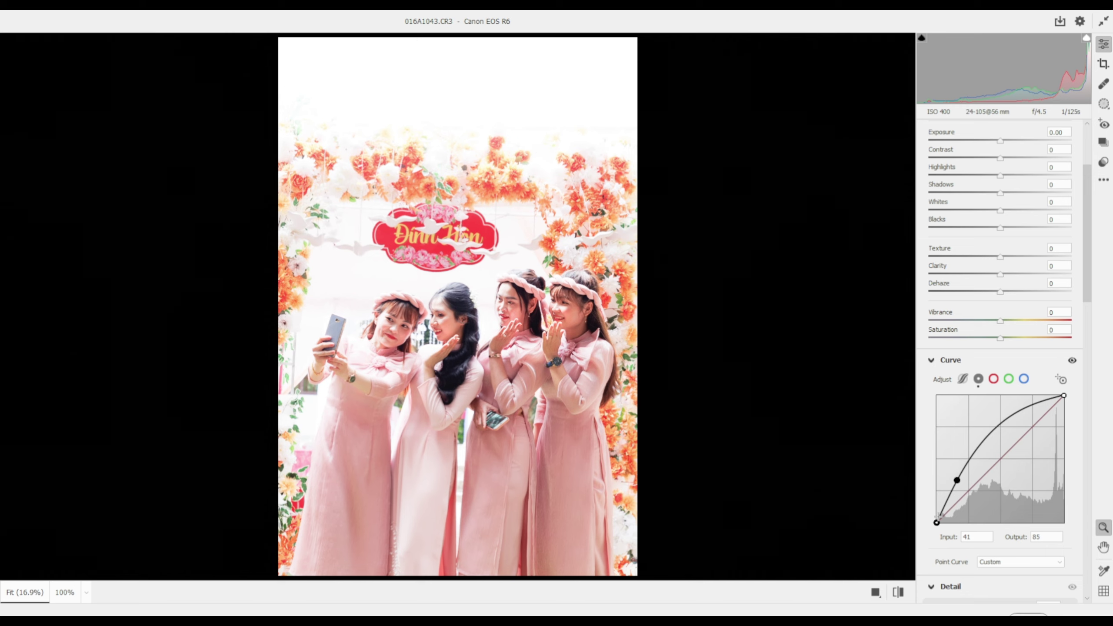
mouse_move(936, 522)
left_mouse_down()
mouse_move(936, 510)
mouse_move(936, 522)
left_mouse_up()
left_click_drag(956, 480, 927, 548)
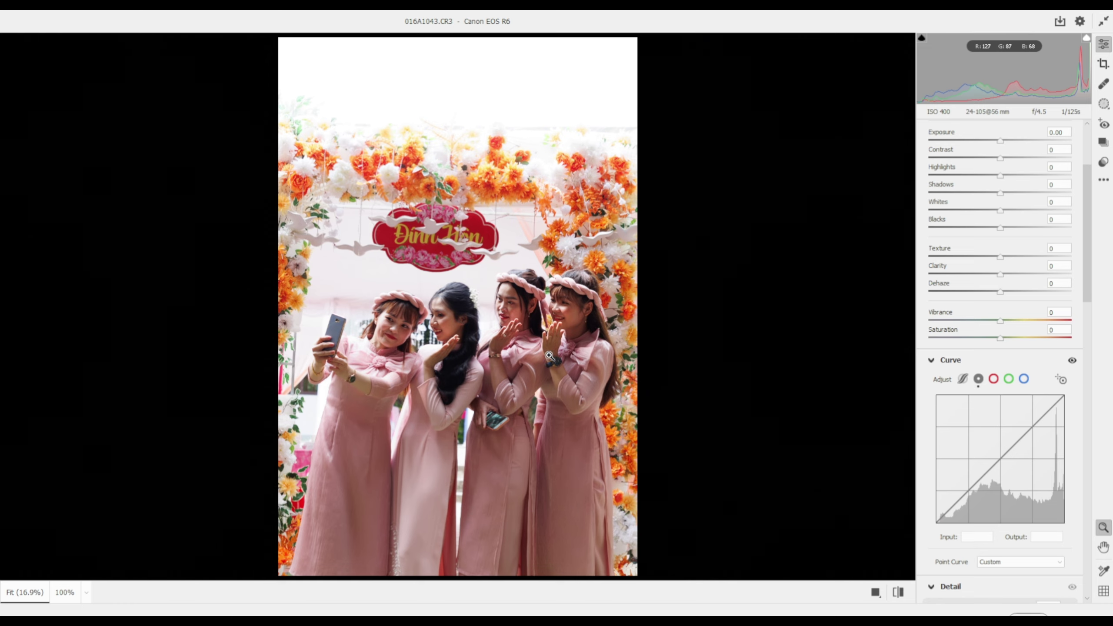
left_click(470, 371)
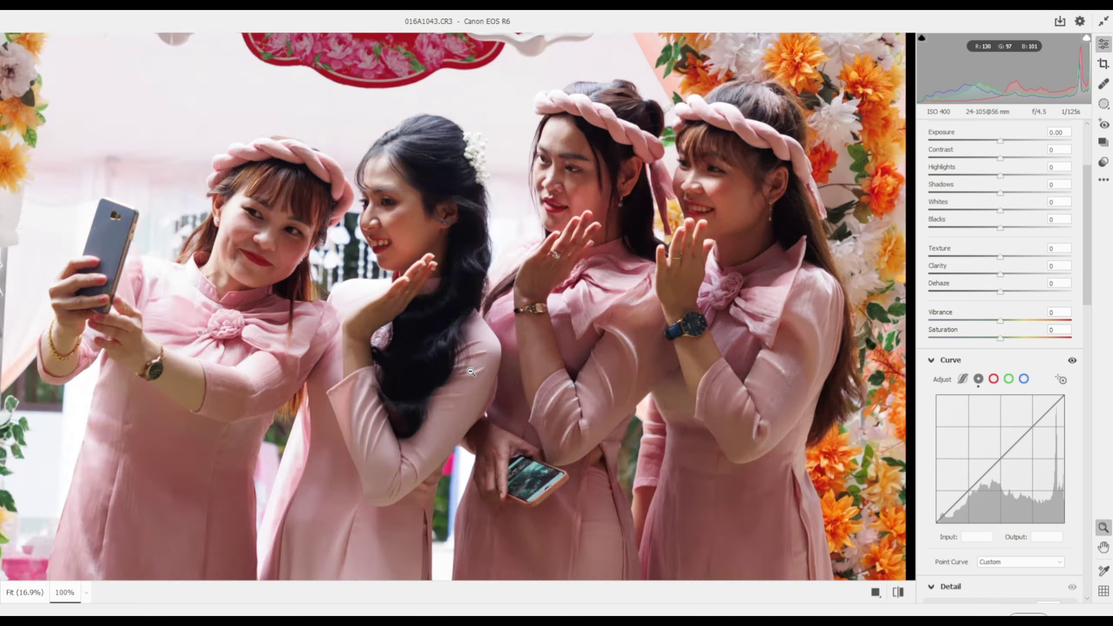
left_click(459, 346)
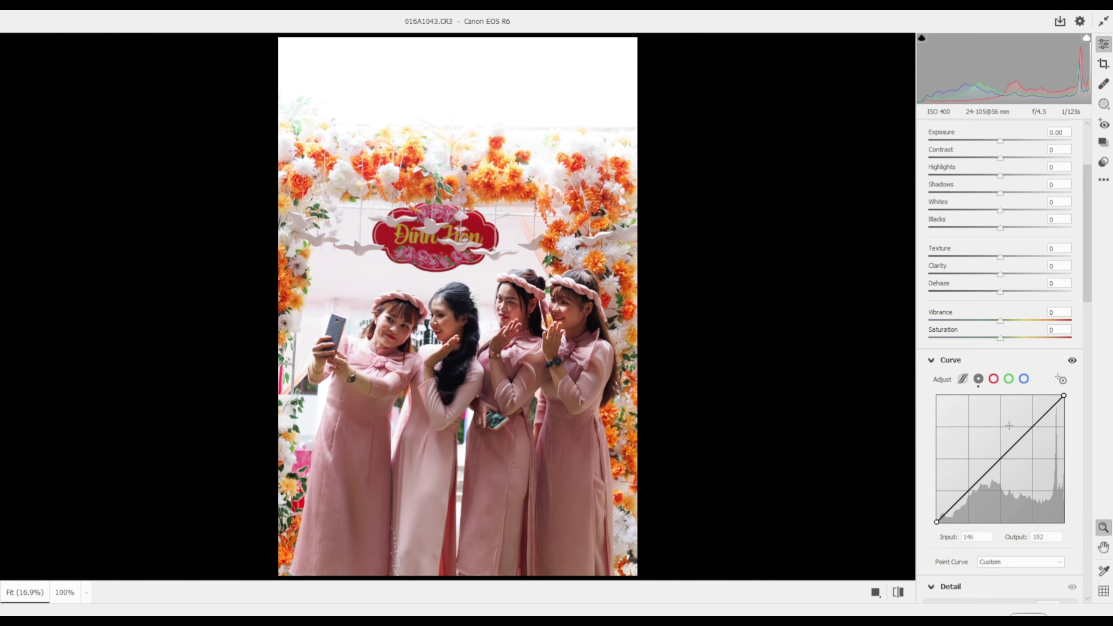
left_click(477, 321)
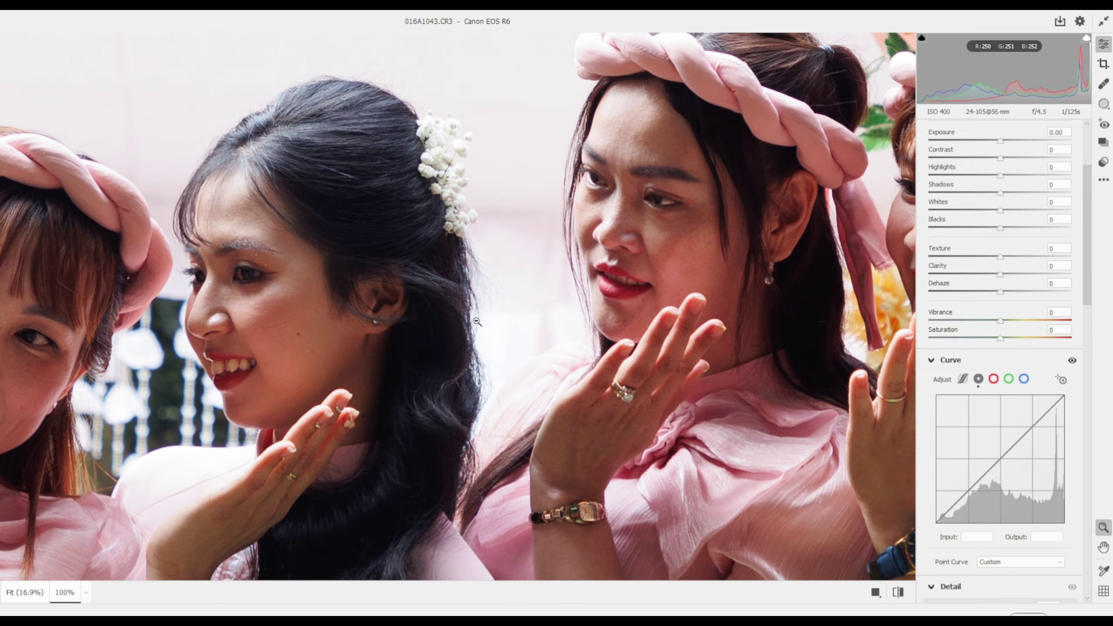
left_click(477, 321)
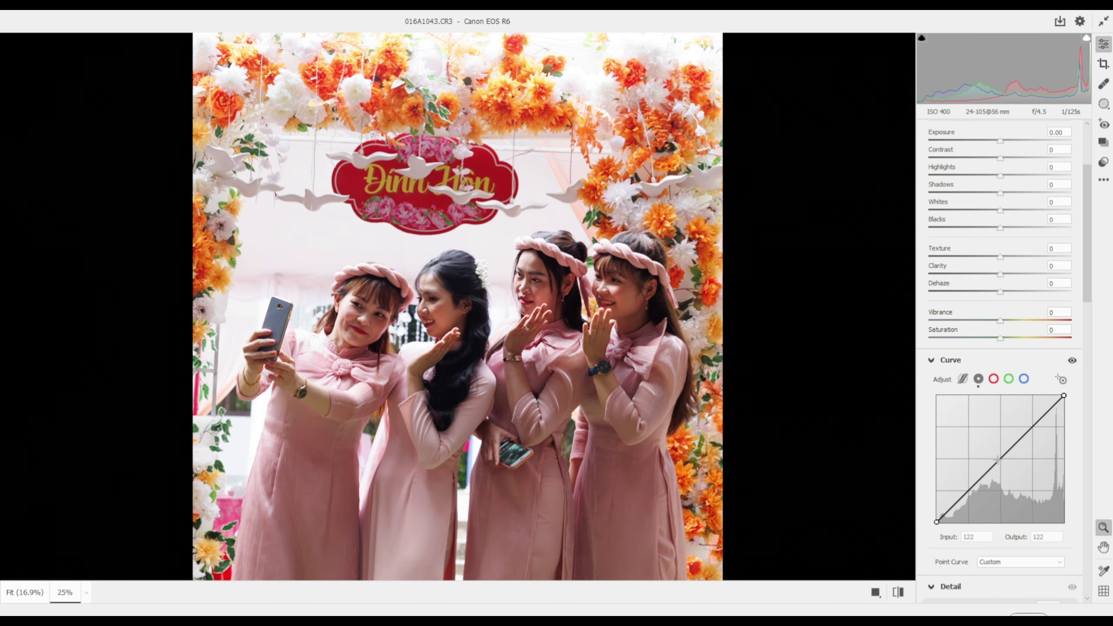
left_click_drag(997, 457, 990, 450)
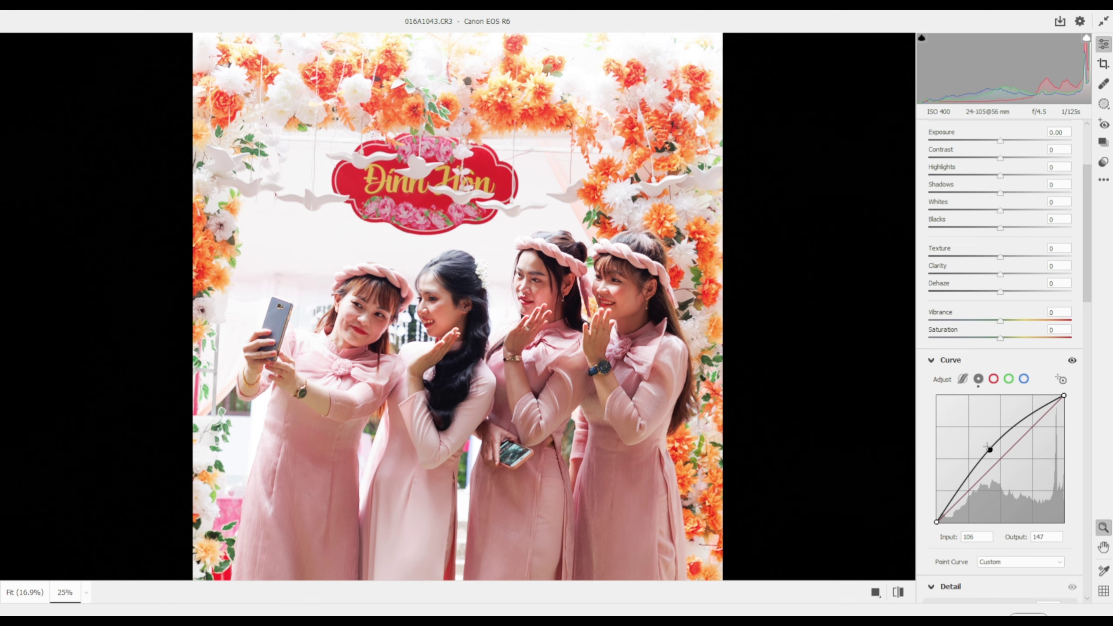
key("Delete")
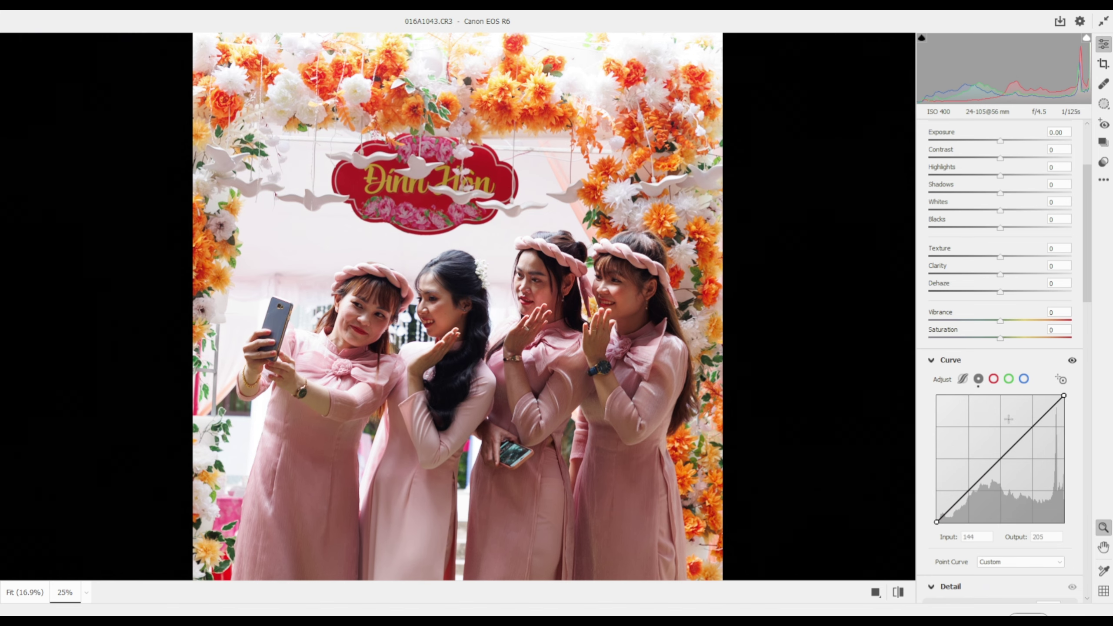
- Toggle to the Parametric Curve and back to Point Curve, then enable the Targeted Adjustment tool
left_click(963, 379)
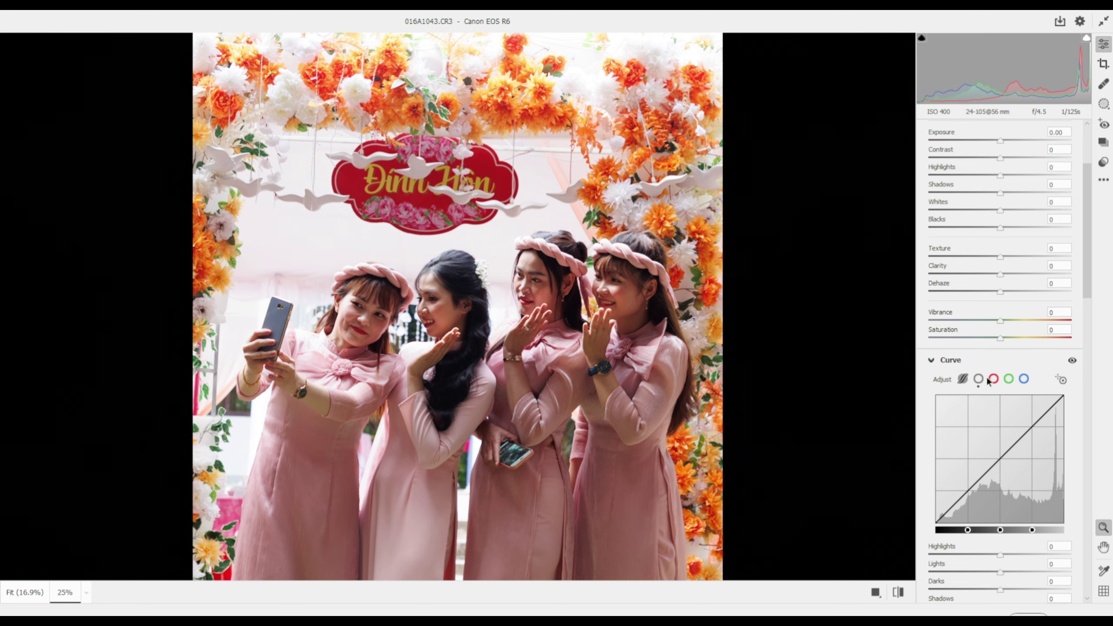
left_click(978, 379)
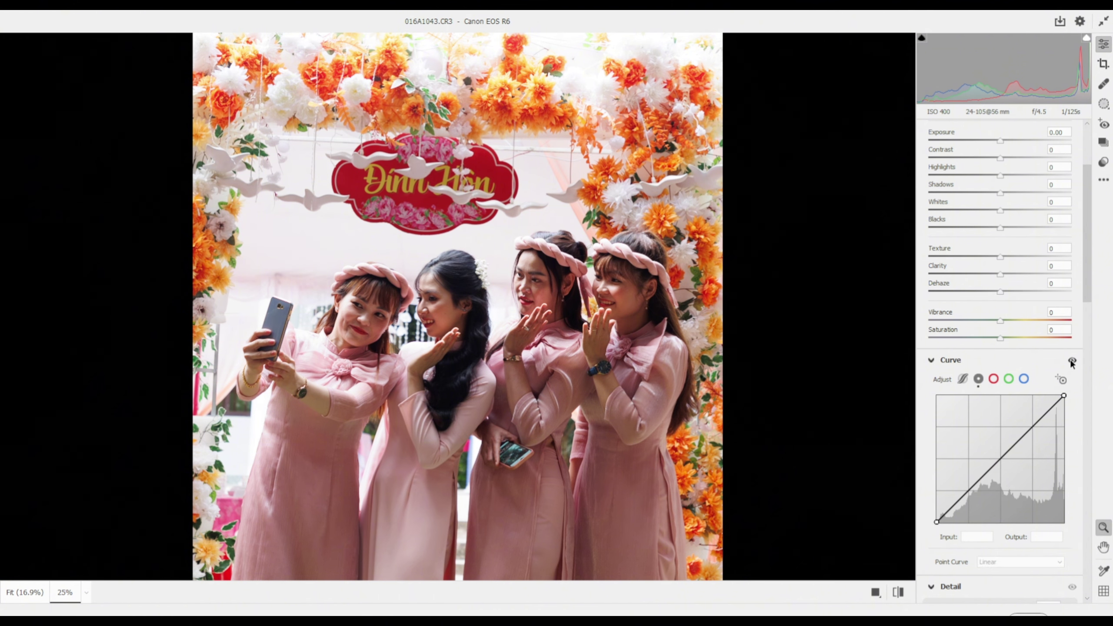
left_click(1061, 379)
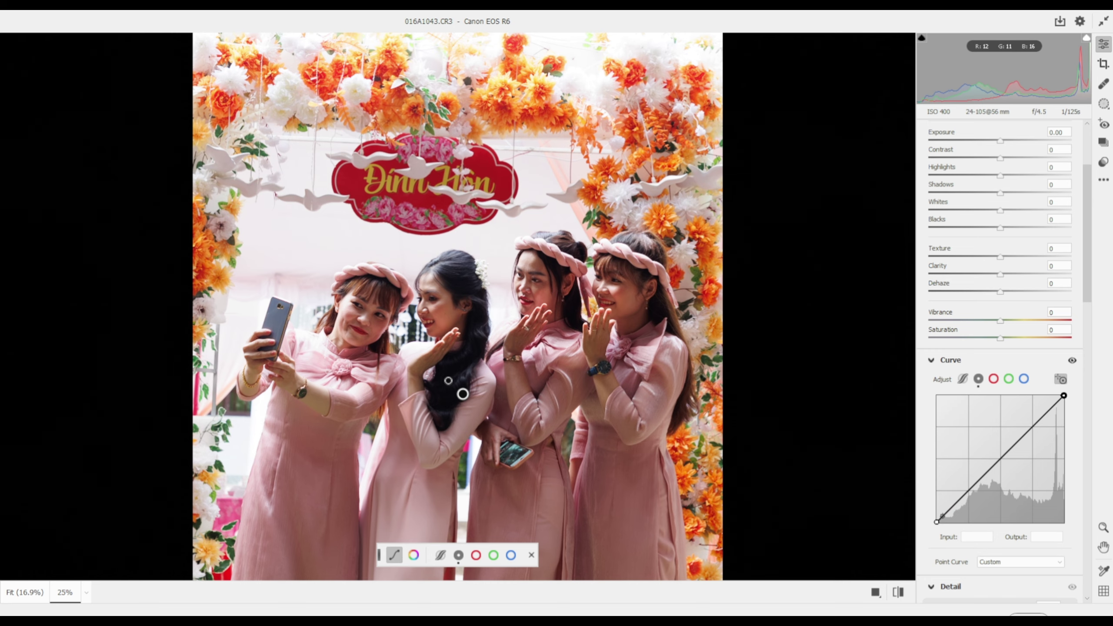
- Try and reset Blacks +100, then set a shadow curve point to Input 12, Output 30
mouse_move(501, 378)
left_mouse_down()
mouse_move(395, 378)
mouse_move(424, 378)
mouse_move(409, 379)
left_mouse_up()
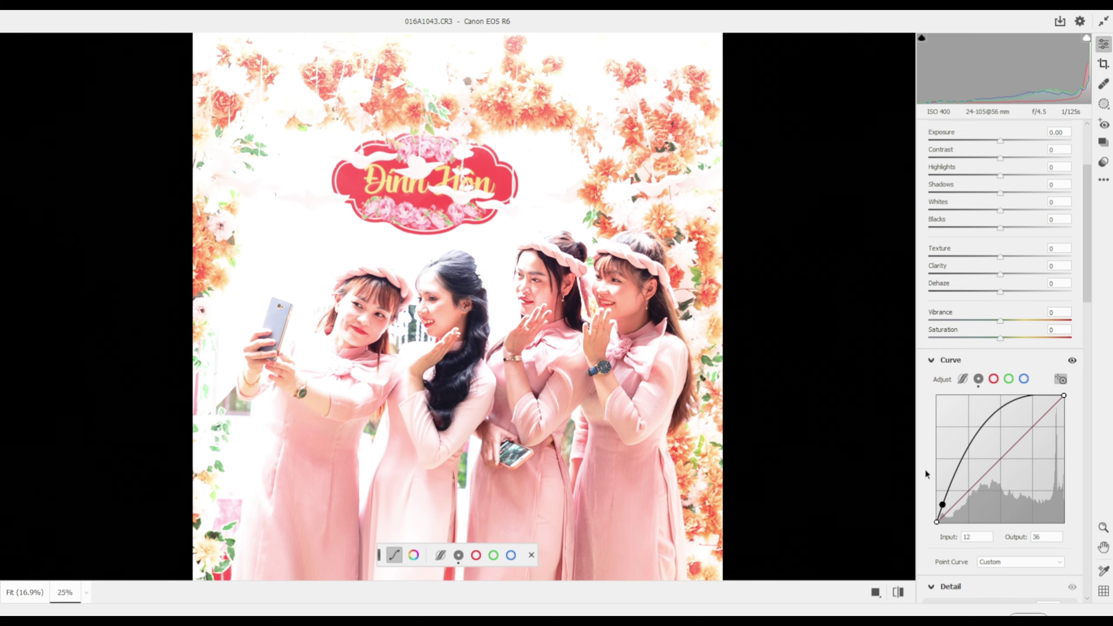
key("Delete")
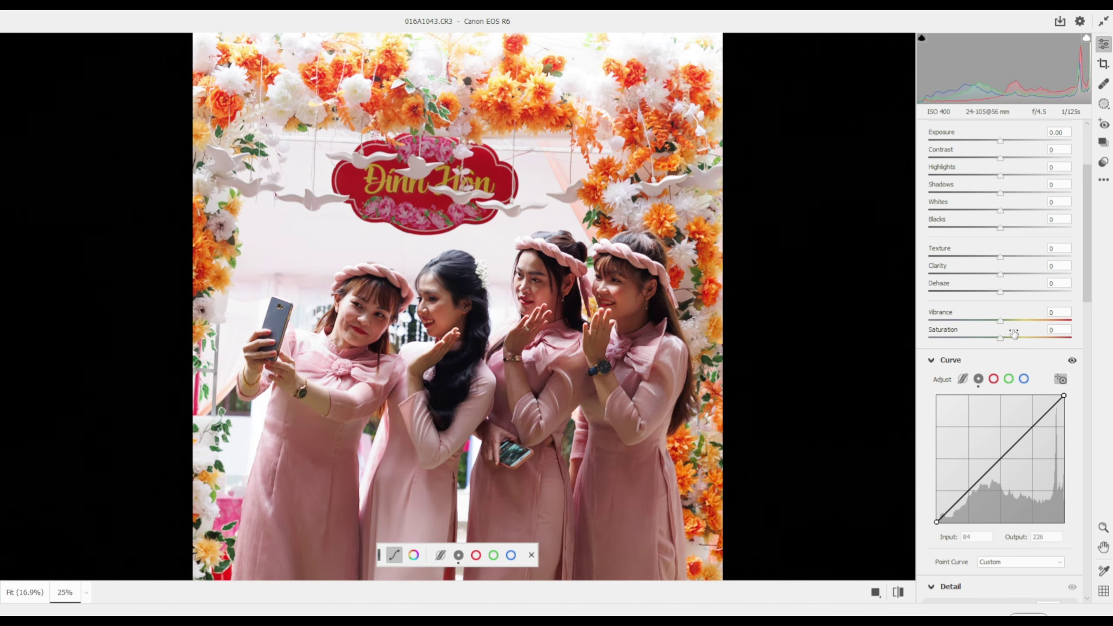
left_click_drag(1000, 228, 1084, 227)
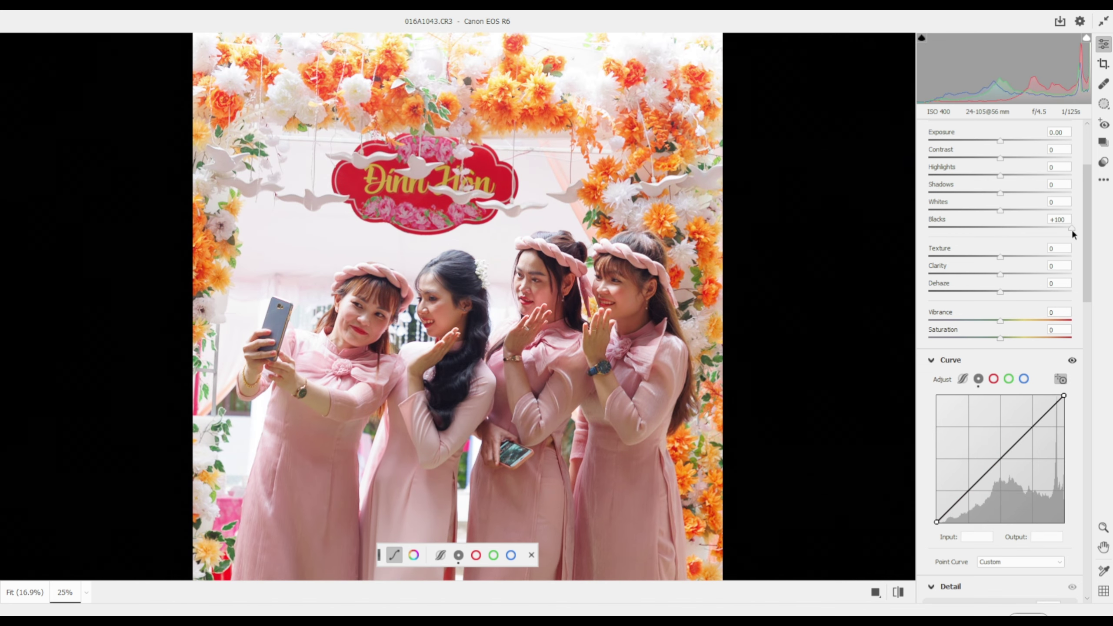
double_click(1016, 228)
left_click_drag(946, 512, 946, 500)
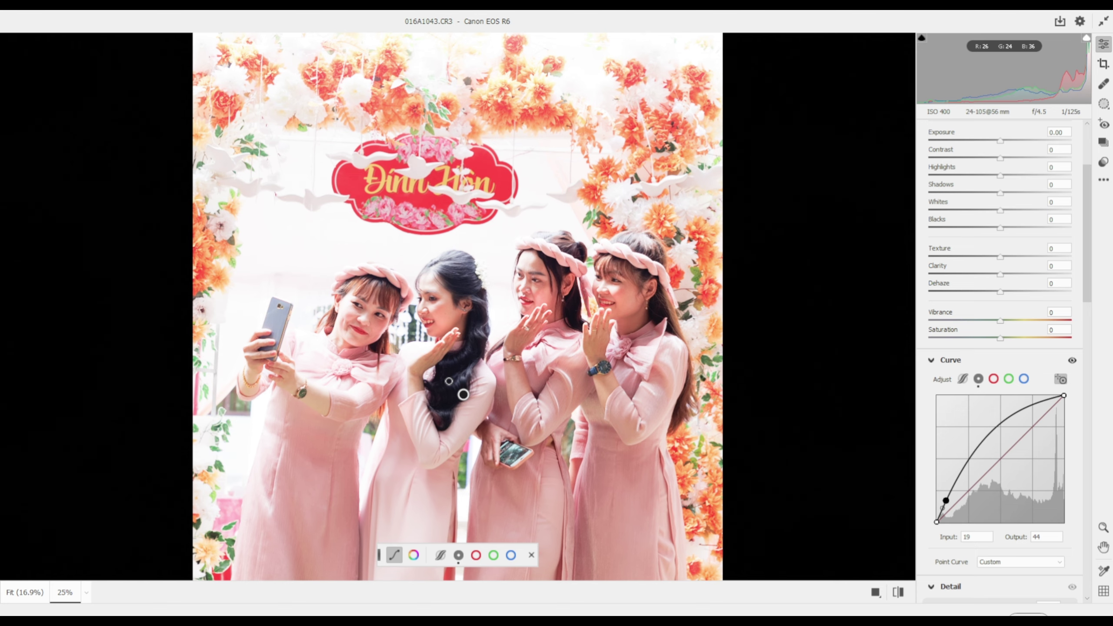
left_click_drag(448, 381, 500, 379)
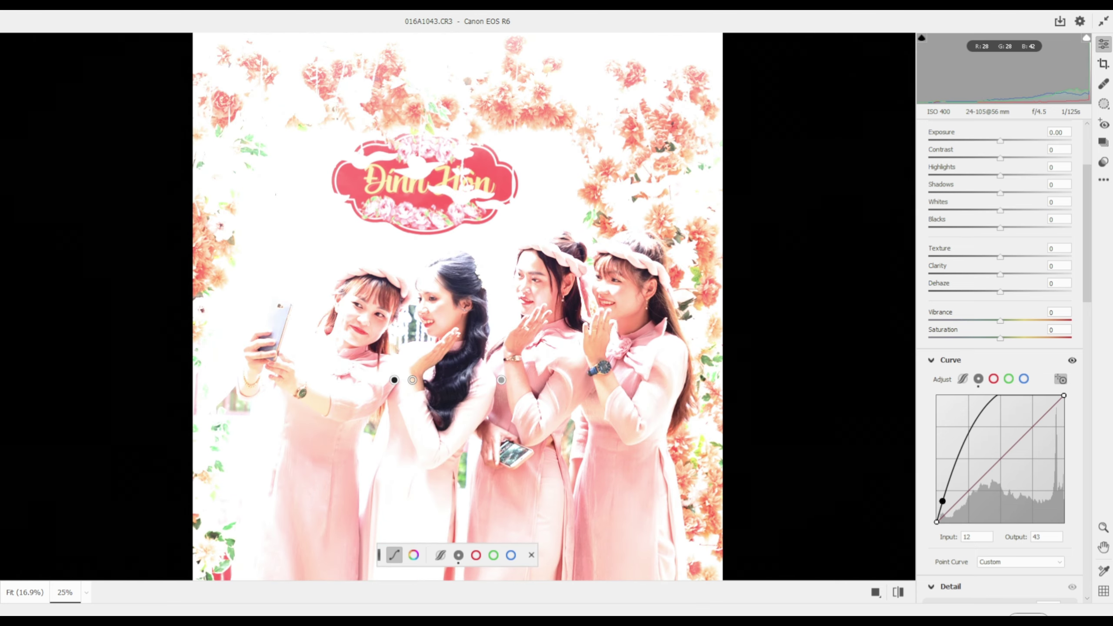
left_click_drag(412, 379, 407, 379)
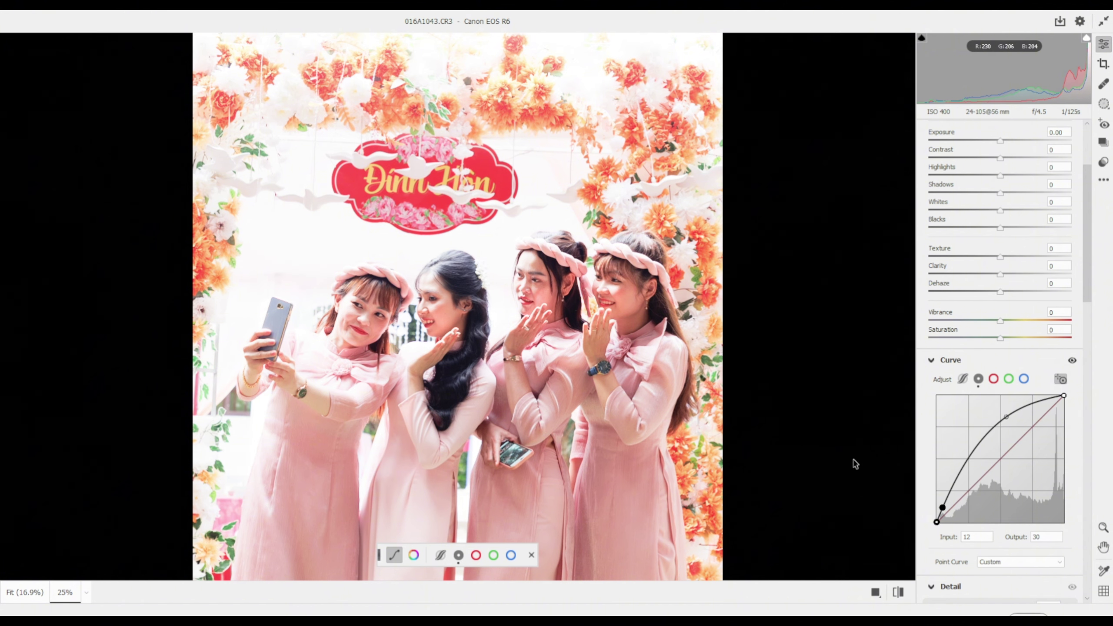
- Add midtone, upper and shadow curve points, then cancel Camera Raw, discarding all changes
double_click(943, 507)
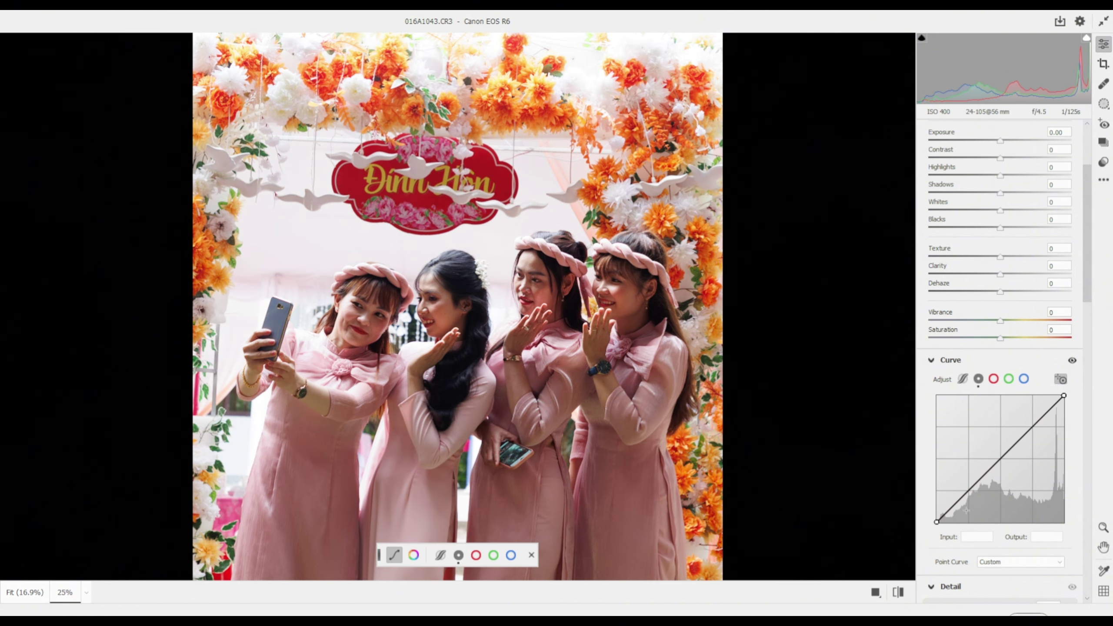
left_click(1000, 456)
left_click(1032, 425)
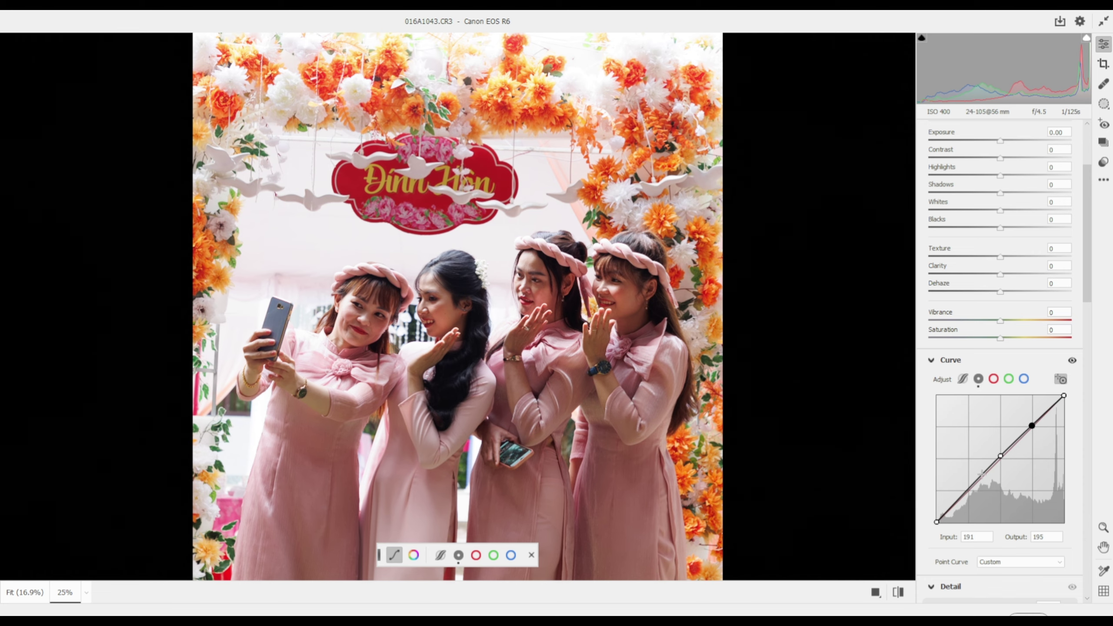
left_click(960, 485)
left_click_drag(1000, 456, 988, 456)
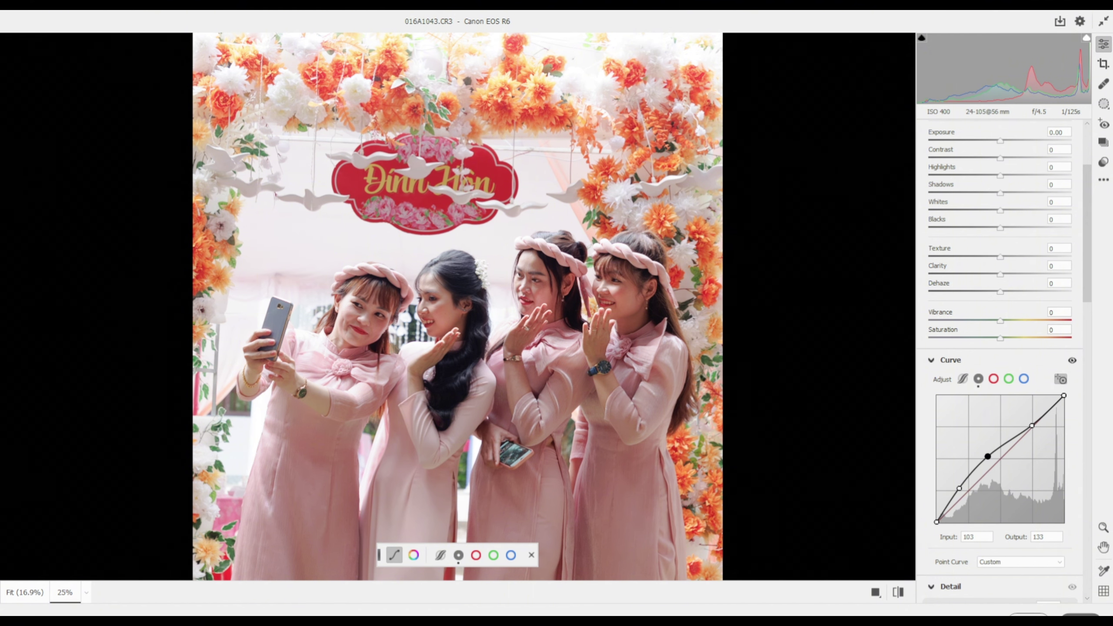
key("Escape")
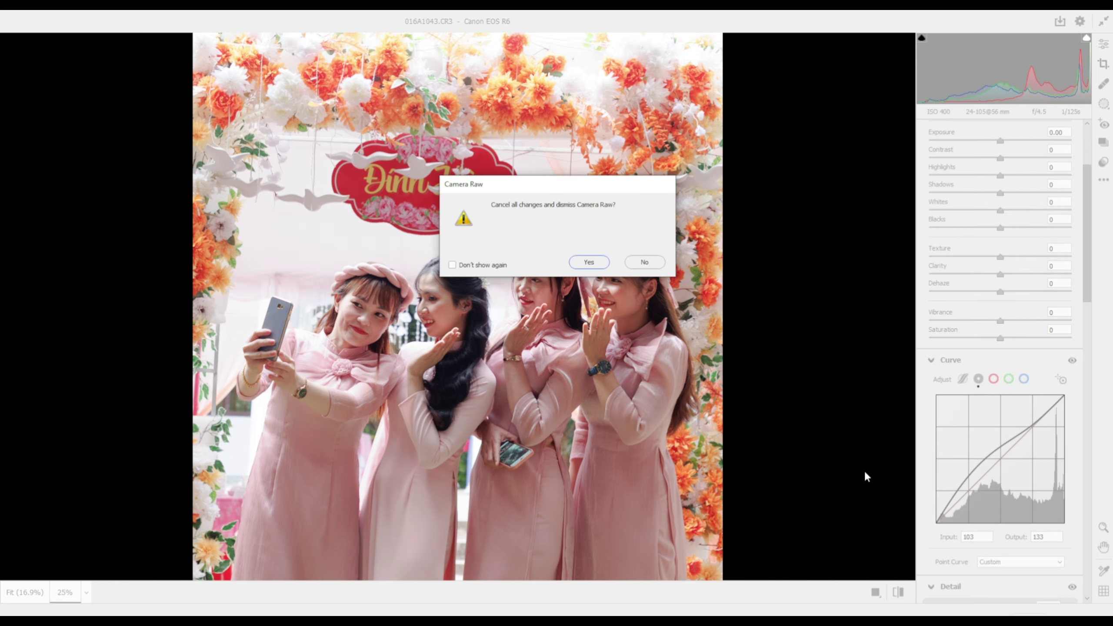
left_click(589, 259)
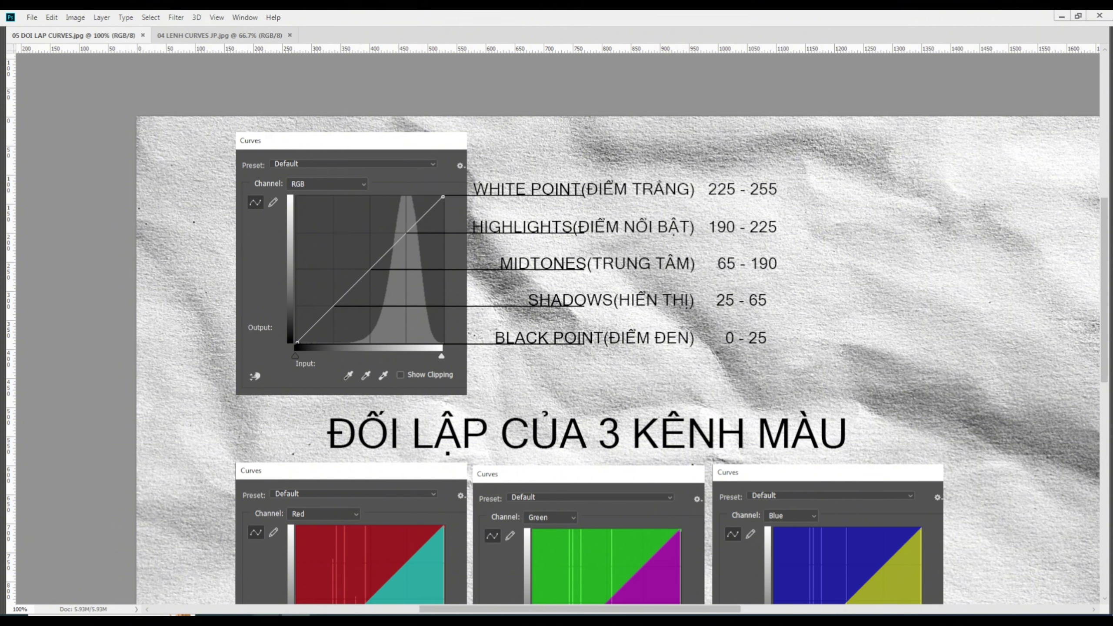
- Return to the Camera Raw window and set a midtone curve point to Input 133, Output 110
left_click(268, 570)
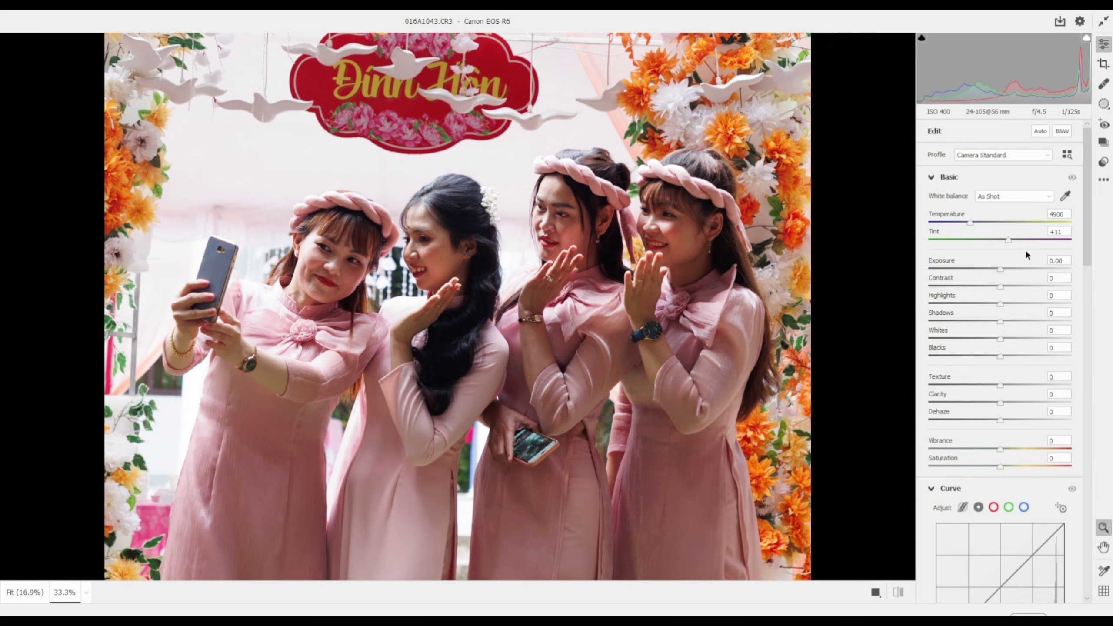
left_click_drag(1086, 219, 1084, 275)
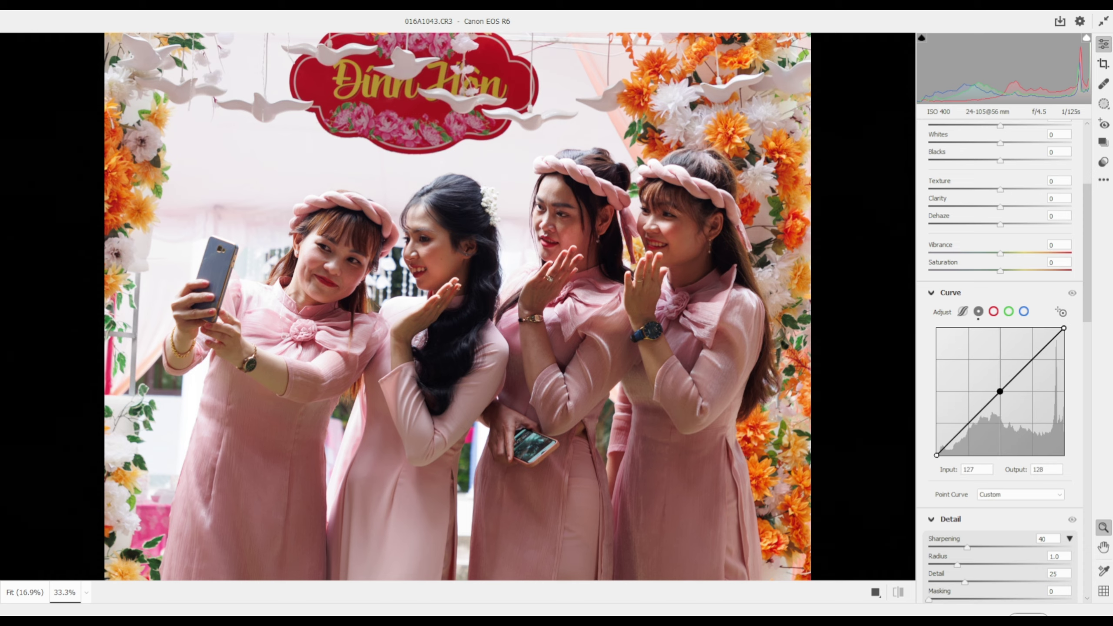
mouse_move(1001, 390)
left_mouse_down()
mouse_move(987, 363)
mouse_move(1019, 419)
left_mouse_up()
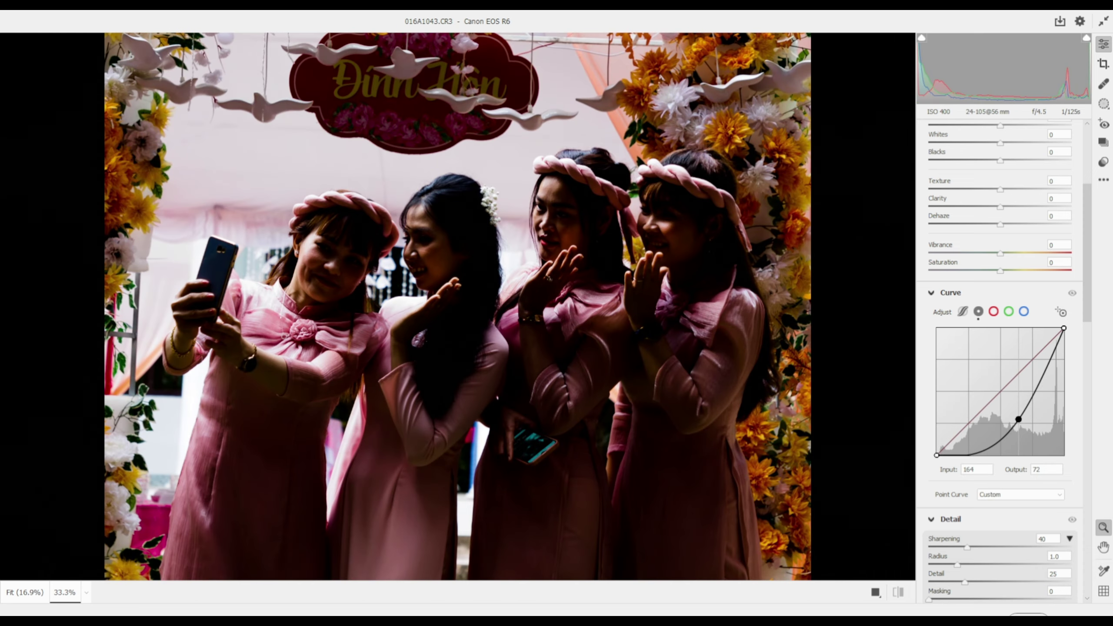
left_click_drag(1019, 419, 1003, 401)
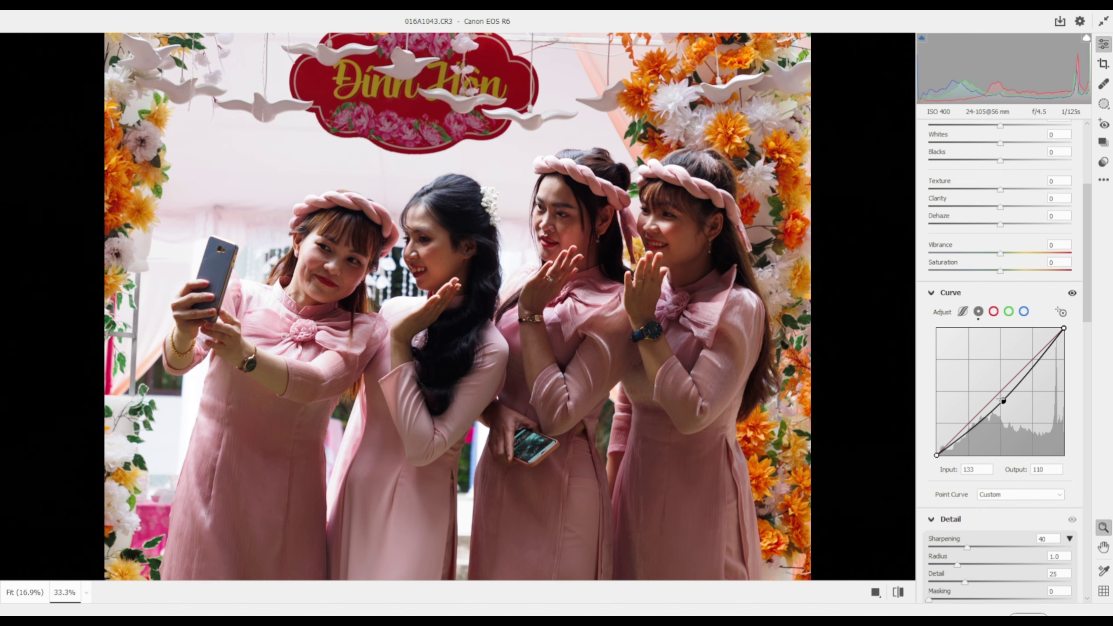
- Move the midtone curve point above the diagonal to Input 99, Output 152
left_click_drag(1004, 401, 993, 379)
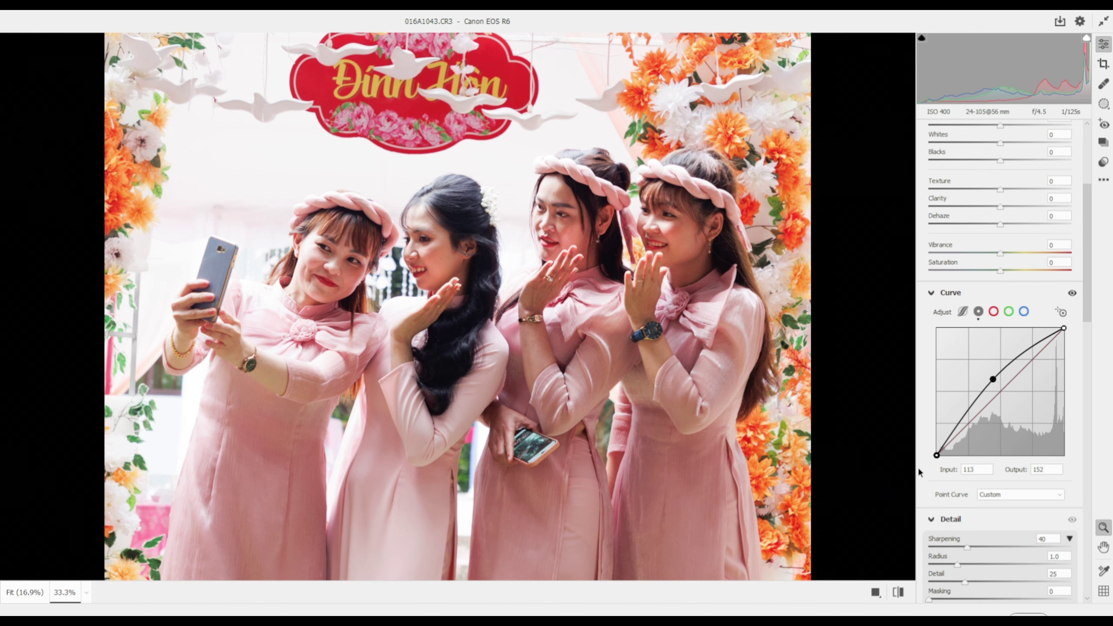
mouse_move(993, 378)
left_mouse_down()
mouse_move(997, 390)
mouse_move(985, 379)
left_mouse_up()
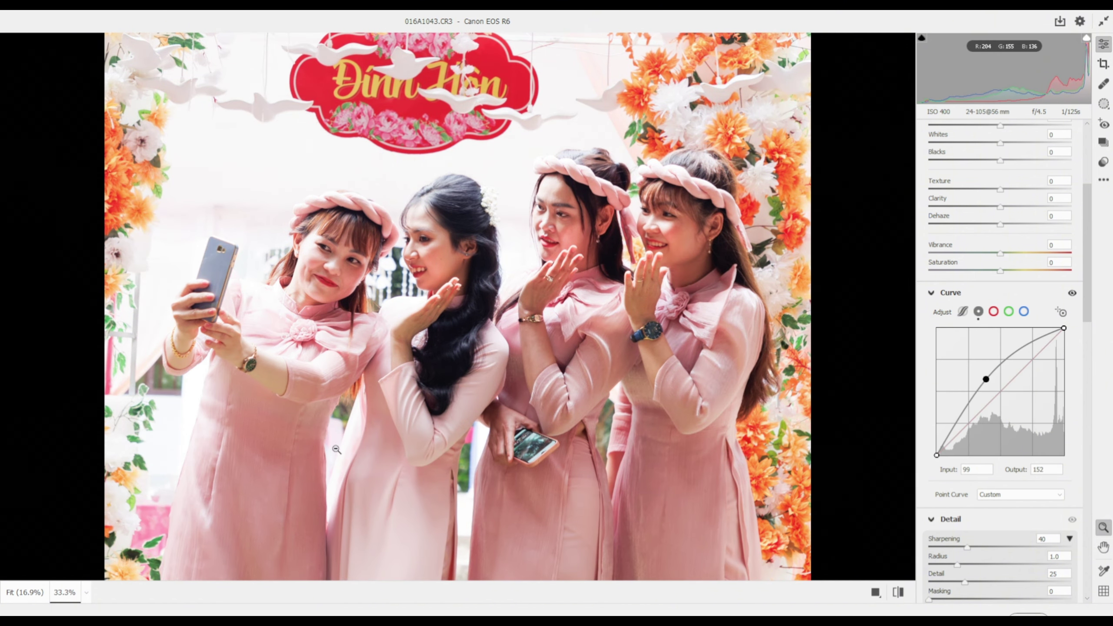
left_click_drag(1087, 216, 1091, 184)
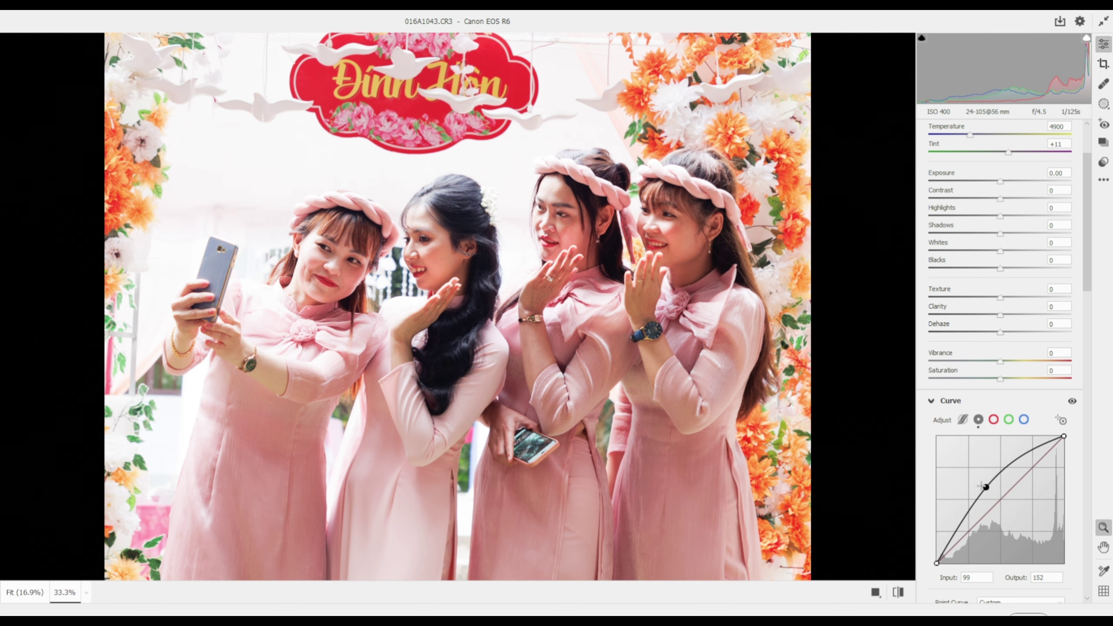
key("Delete")
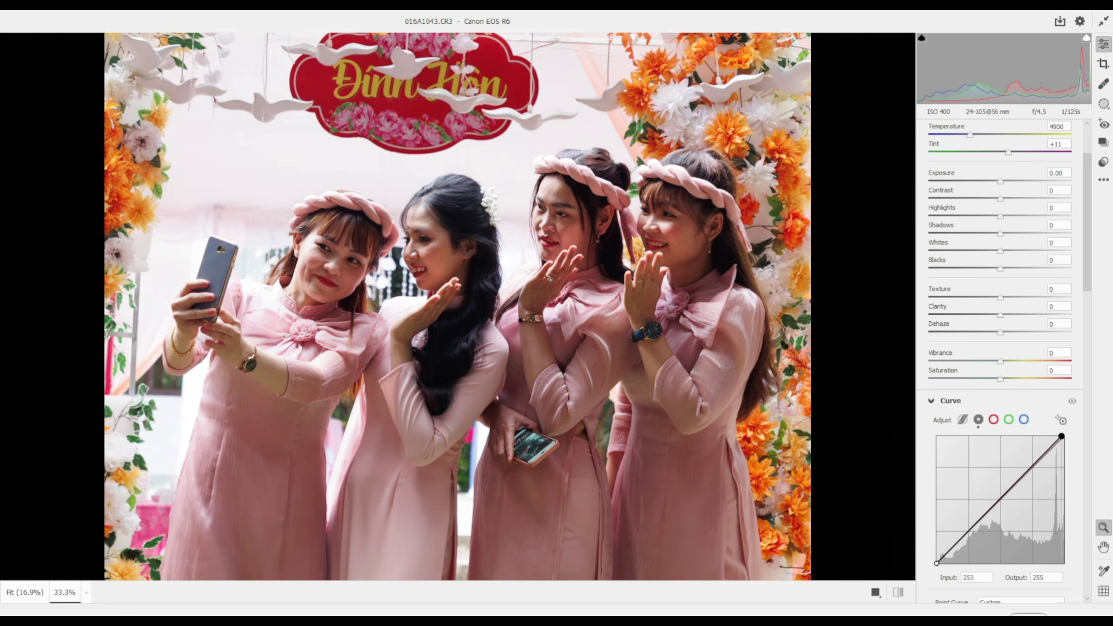
left_click_drag(1063, 436, 1010, 436)
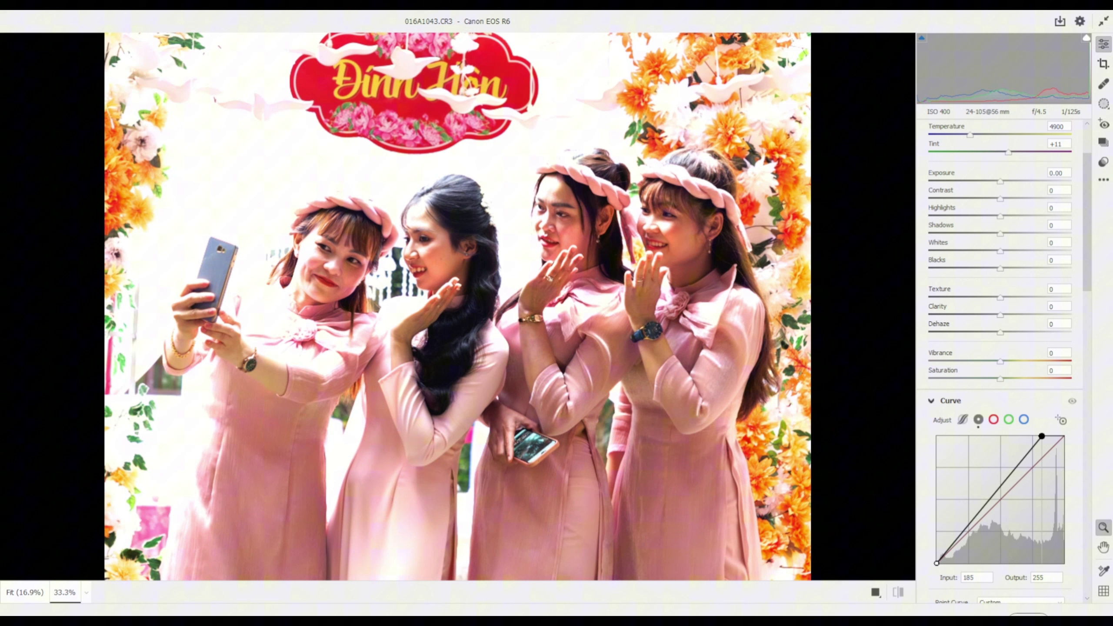
mouse_move(1011, 436)
left_mouse_down()
mouse_move(1063, 436)
mouse_move(986, 483)
left_mouse_up()
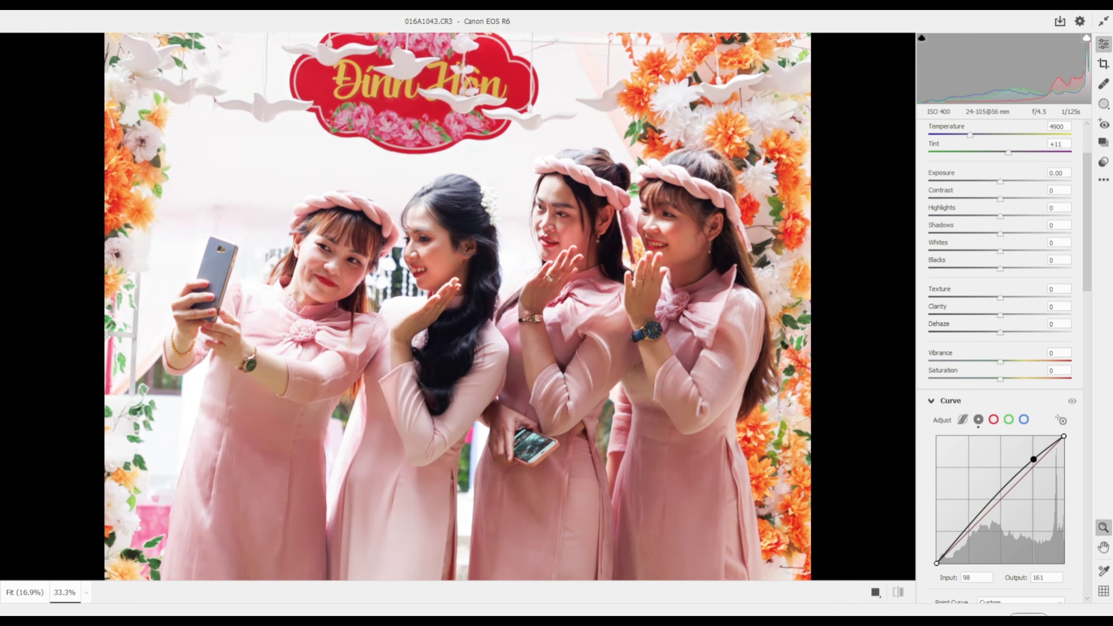
left_click_drag(985, 484, 1093, 406)
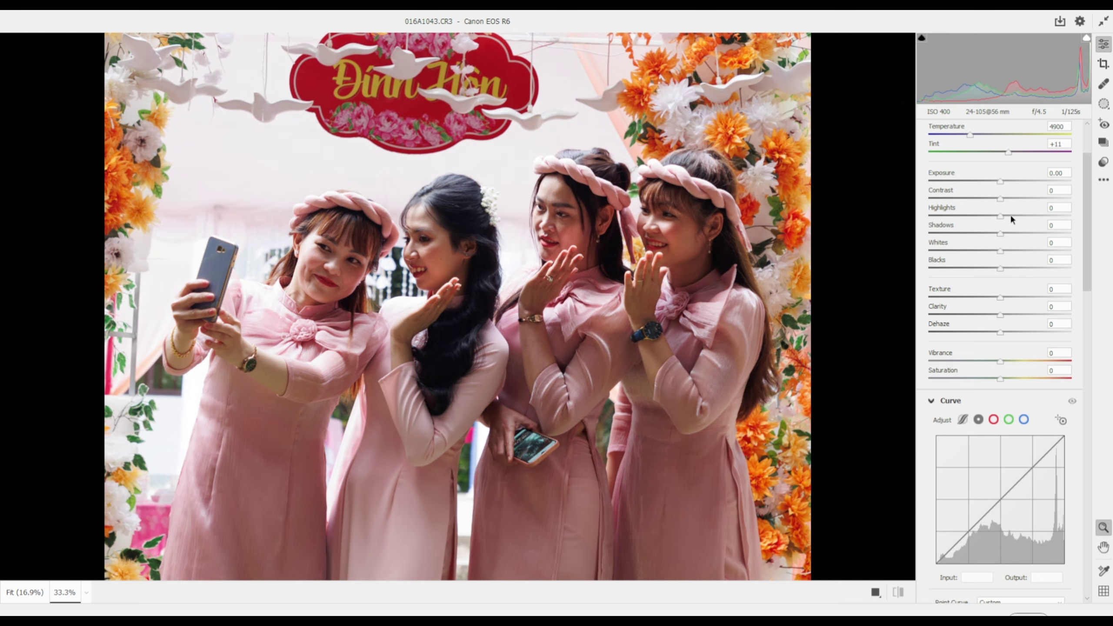
mouse_move(1071, 215)
left_mouse_down()
mouse_move(981, 226)
mouse_move(1071, 213)
left_mouse_up()
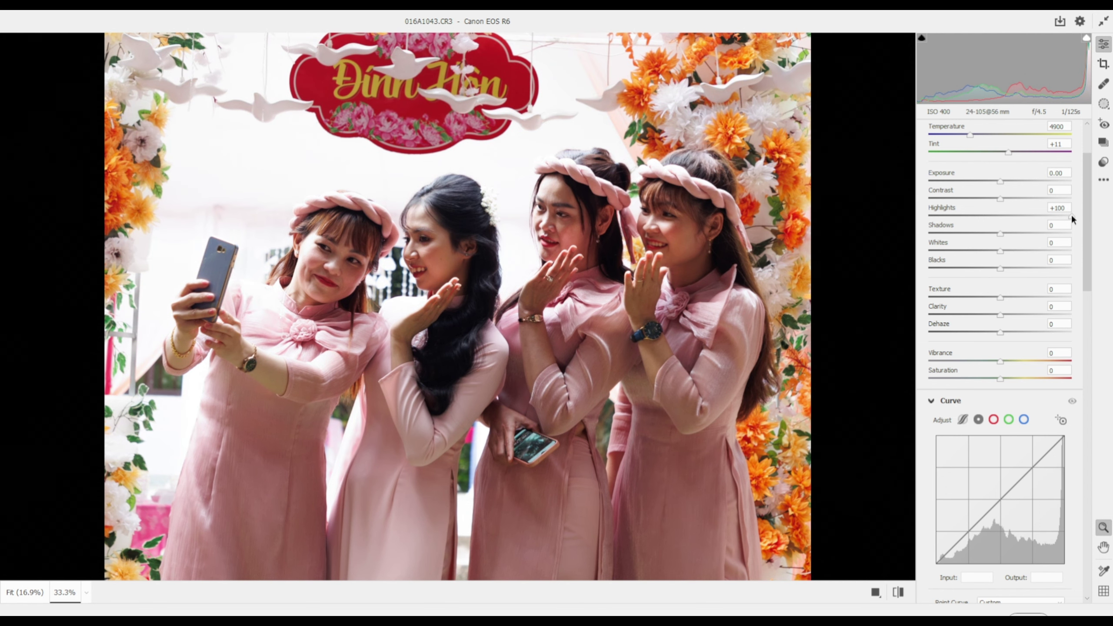
double_click(1072, 215)
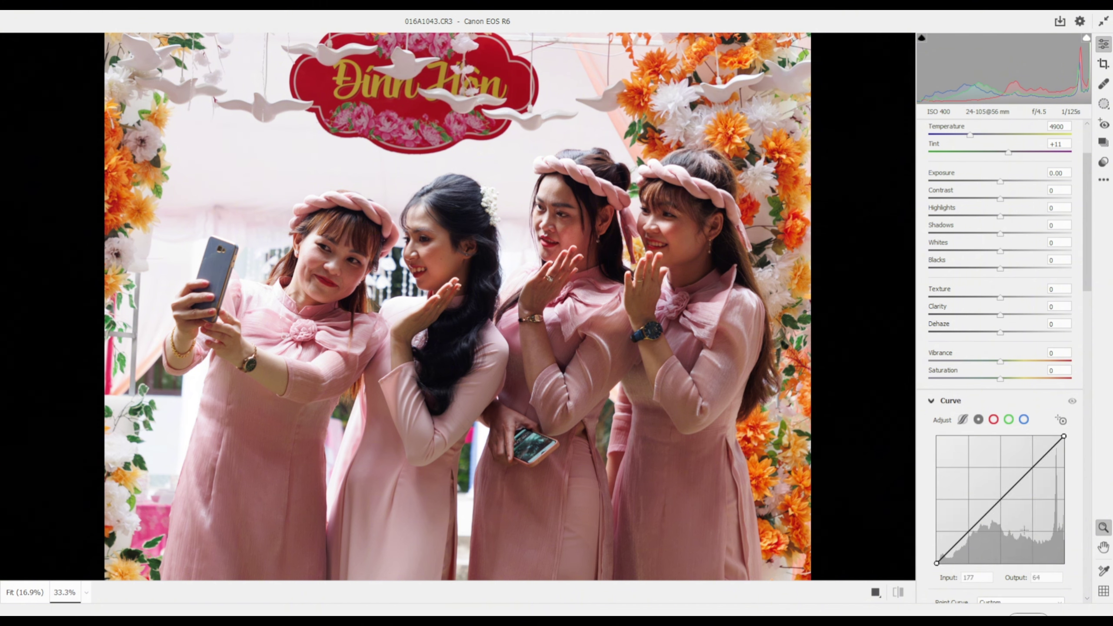
- Add shadow, upper and midtone curve points (midtone 135/155), then magnify the faces
left_click_drag(973, 527, 971, 510)
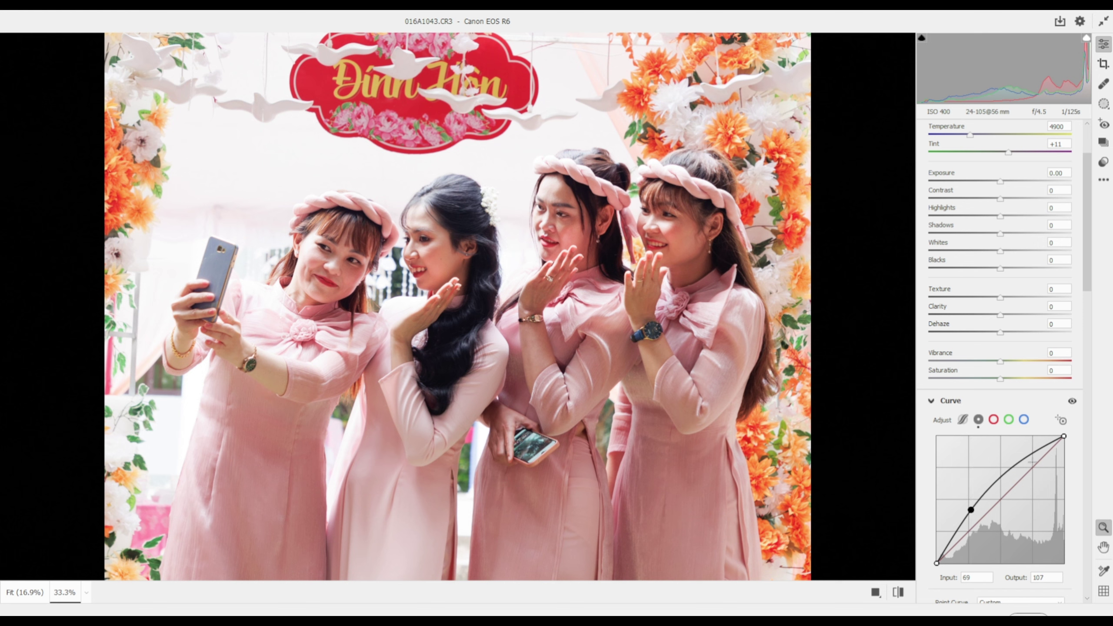
left_click_drag(1034, 450, 1037, 459)
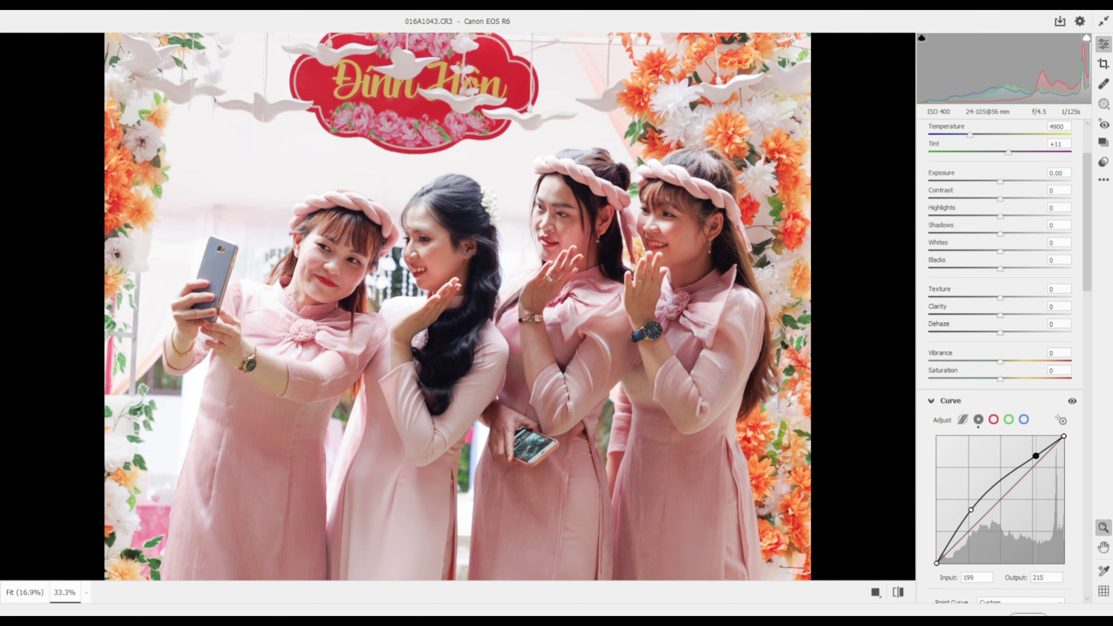
left_click(1003, 486)
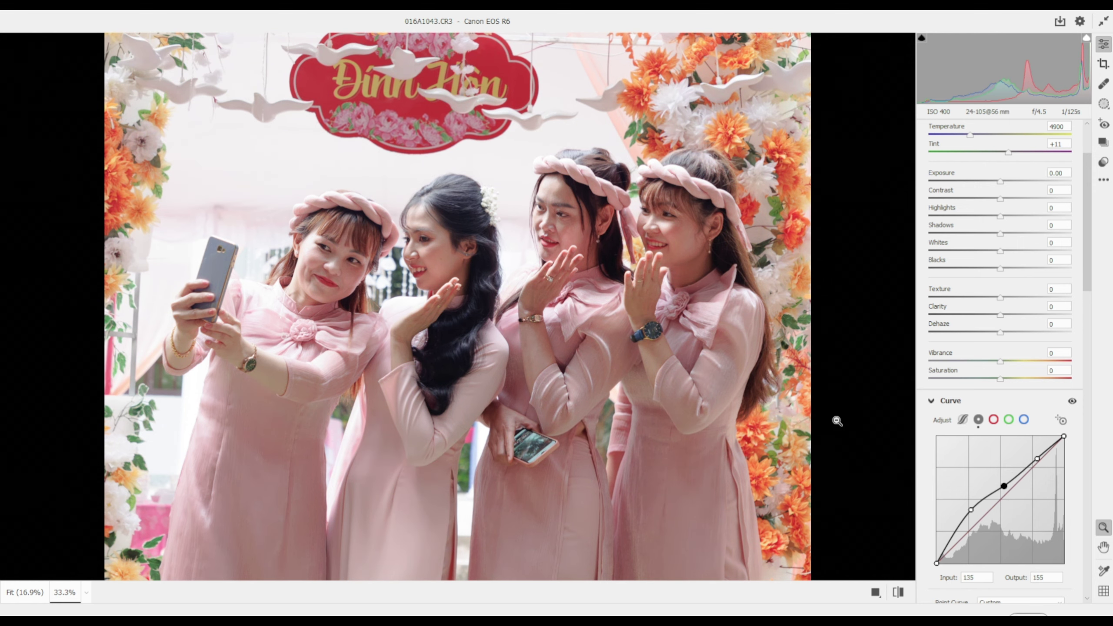
left_click(608, 242)
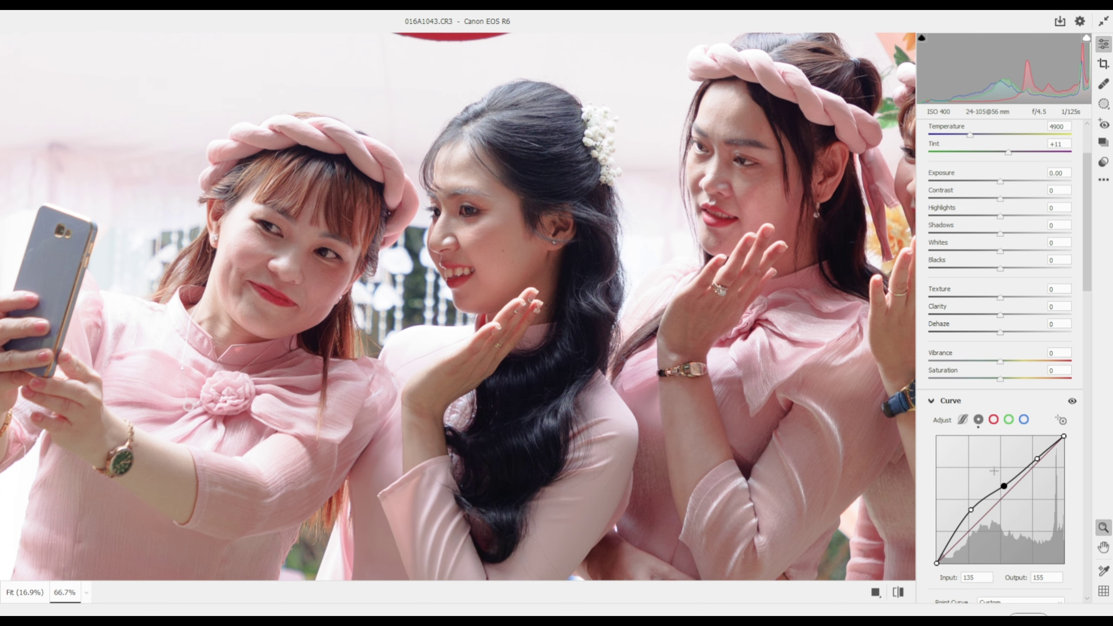
- Zoom out to 50% and set the upper curve point to Input 201, Output 206
key("ctrl+minus")
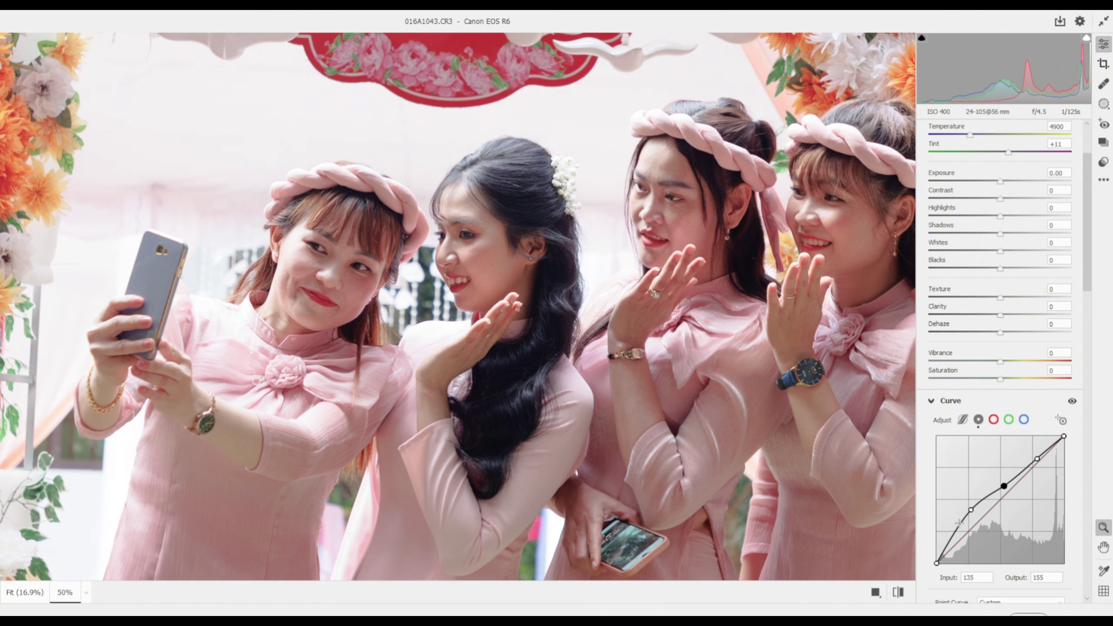
left_click(1037, 459)
- Delete the upper and lower curve points, straightening the tone curve
key("Delete")
left_click(1003, 486)
key("Delete")
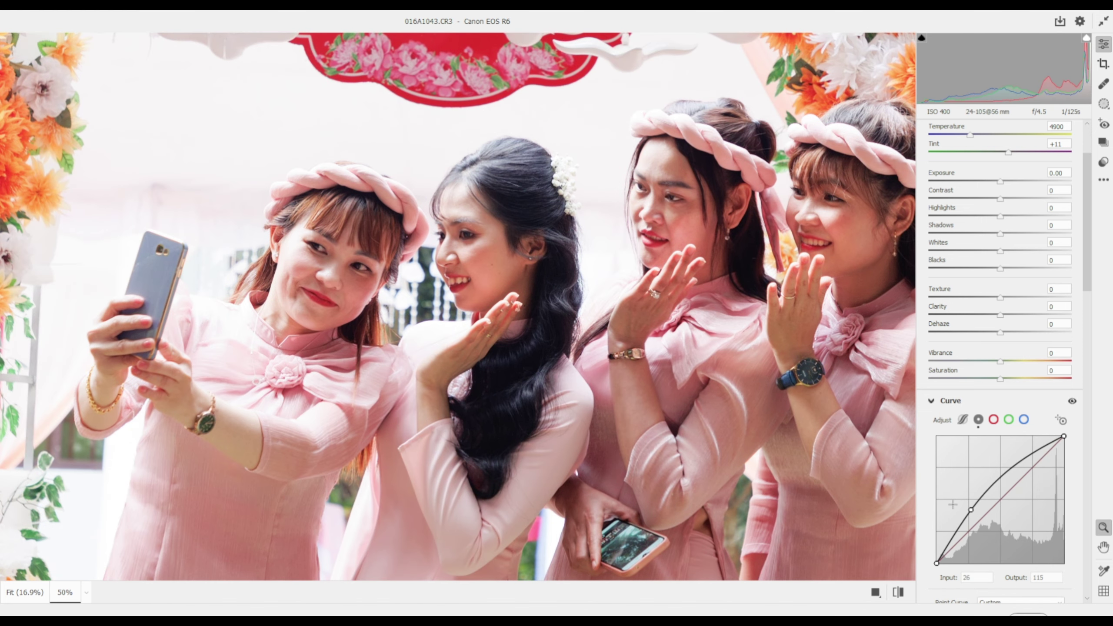
mouse_move(971, 510)
left_mouse_down()
mouse_move(967, 501)
mouse_move(970, 515)
left_mouse_up()
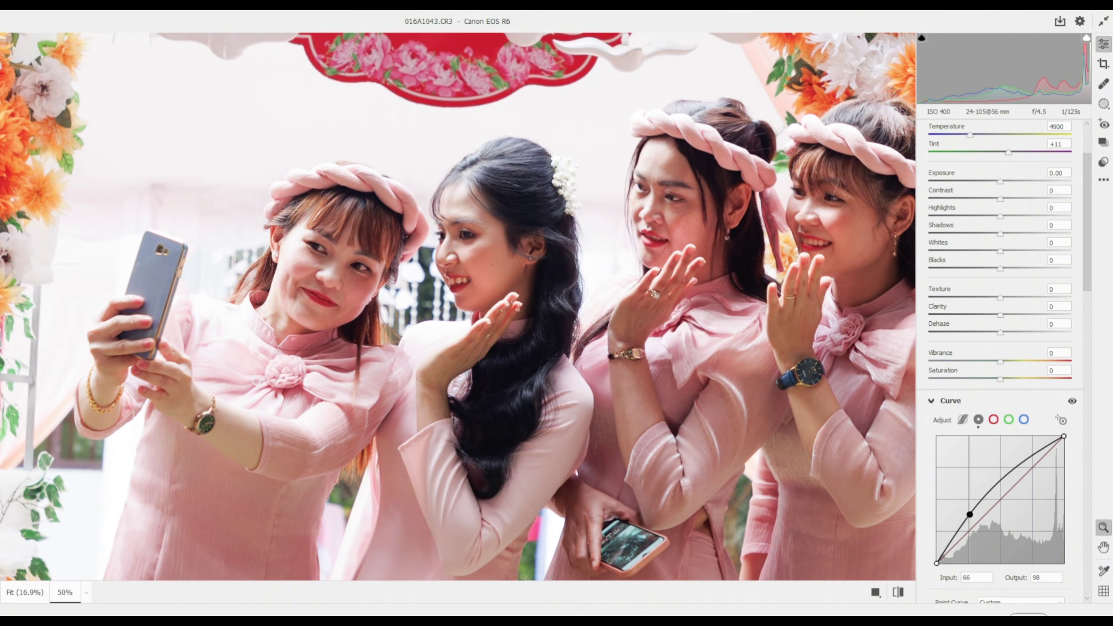
key("Delete")
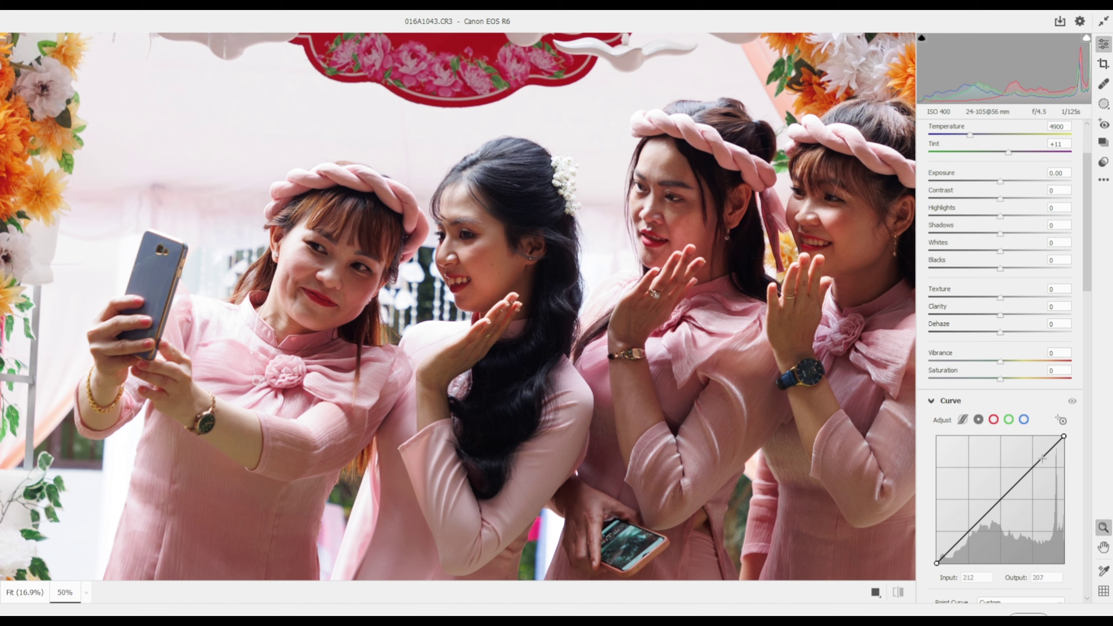
- Try new upper and lower curve points, remove them, and restore the Temperature 5250, Contrast -58 edit
left_click_drag(1028, 464, 1026, 466)
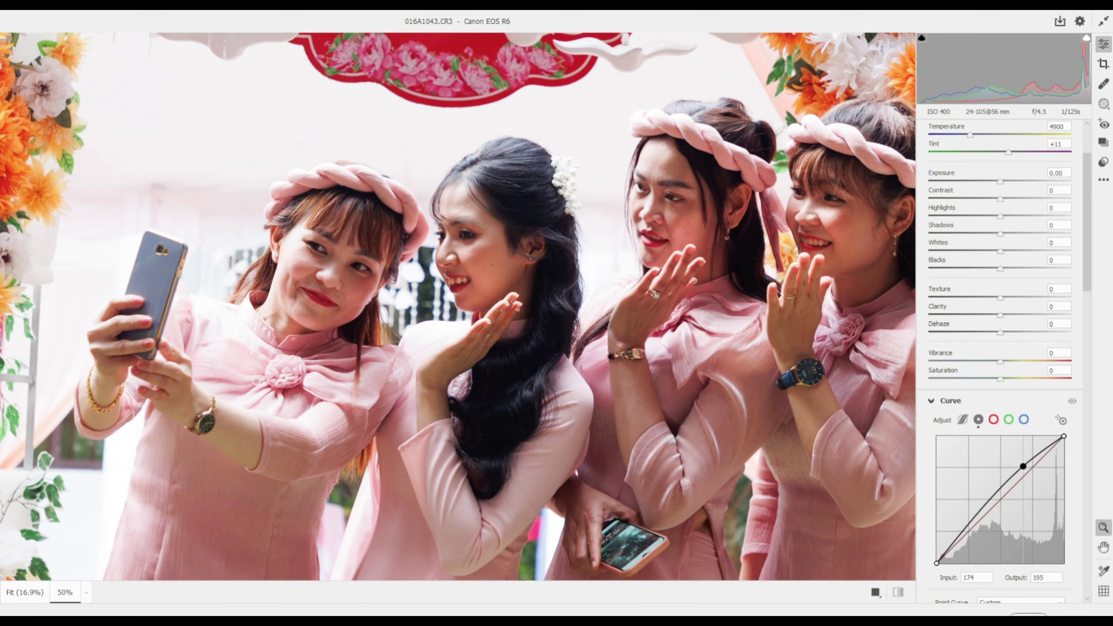
left_click(969, 513)
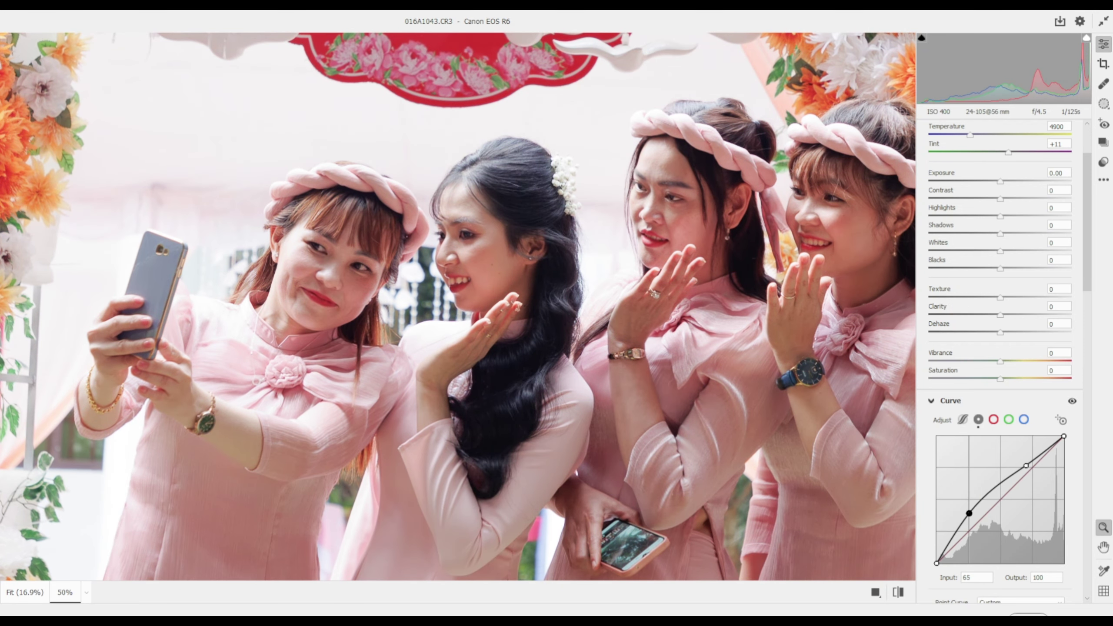
left_click_drag(969, 513, 967, 514)
left_click_drag(1026, 466, 1021, 470)
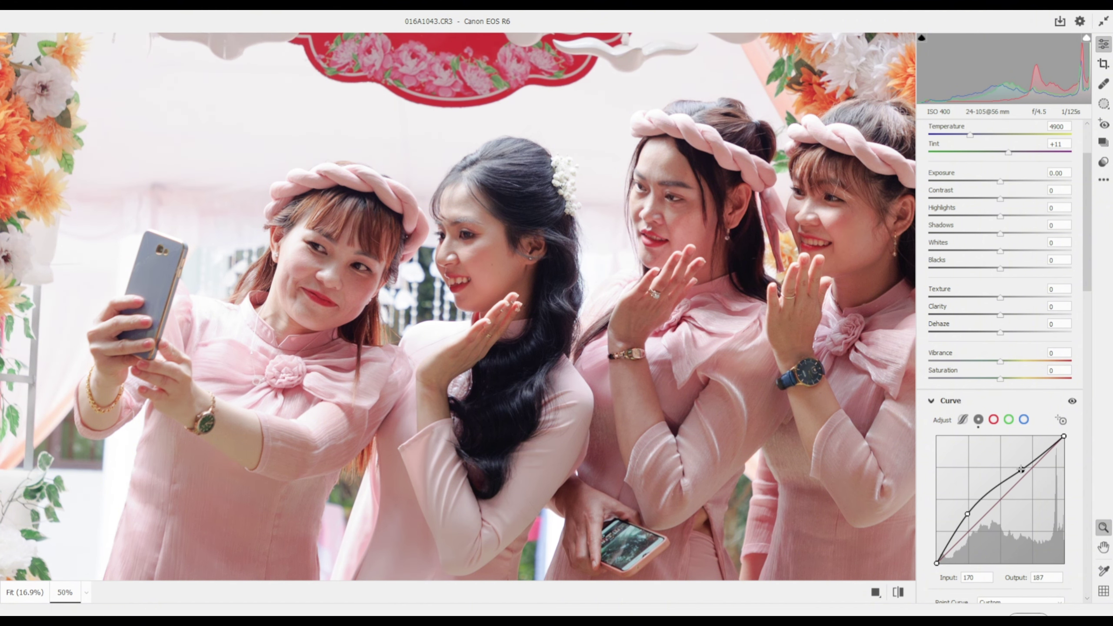
left_click_drag(1021, 469, 1082, 438)
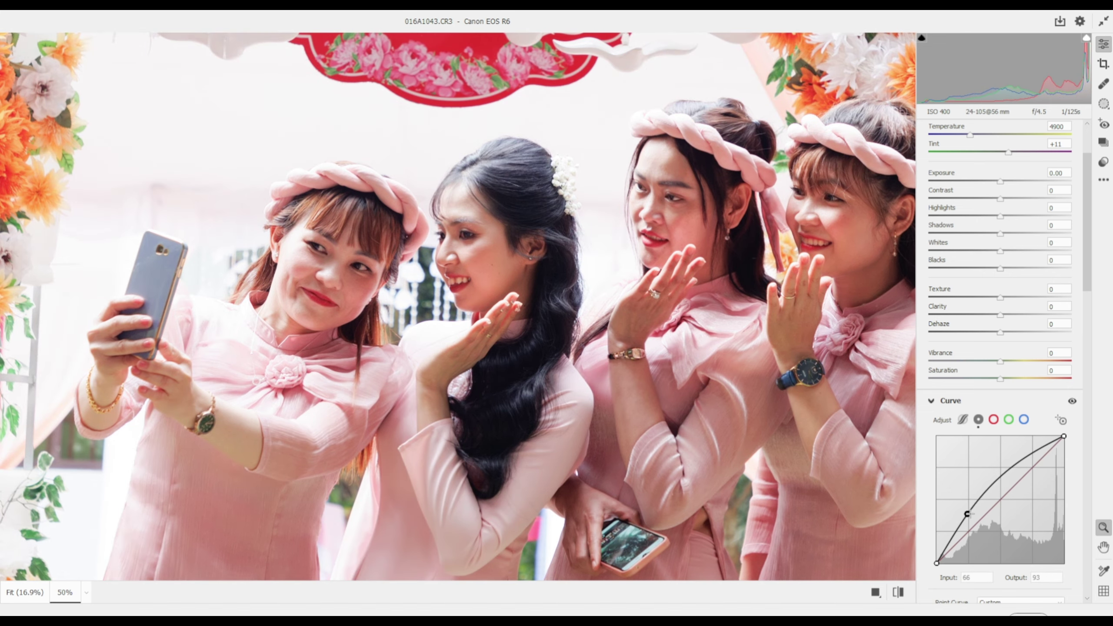
left_click_drag(967, 514, 814, 521)
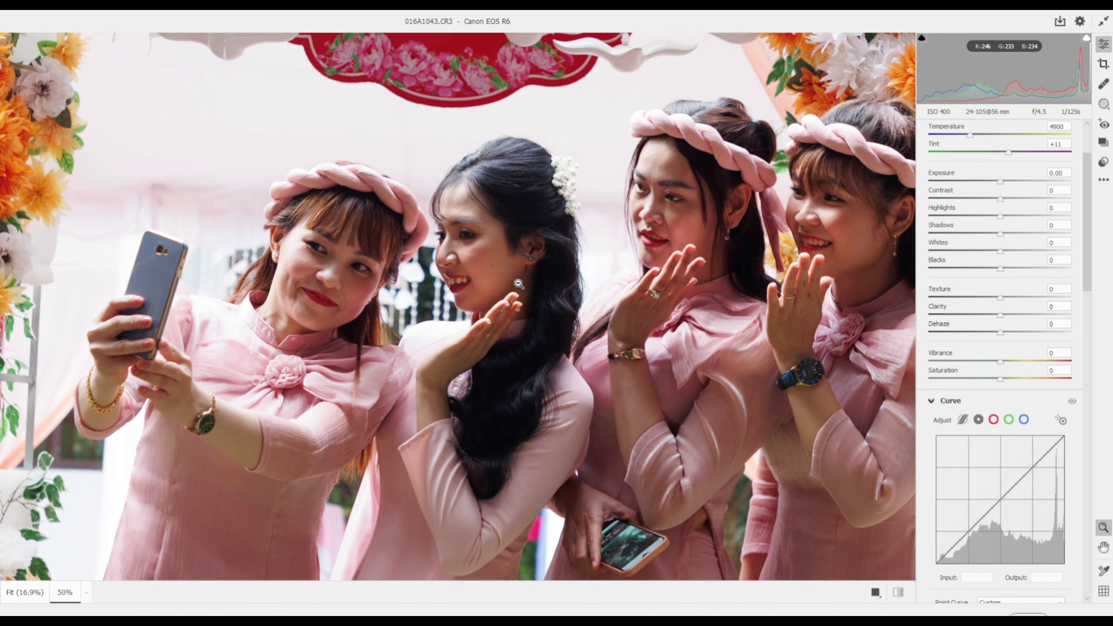
key("ctrl+z")
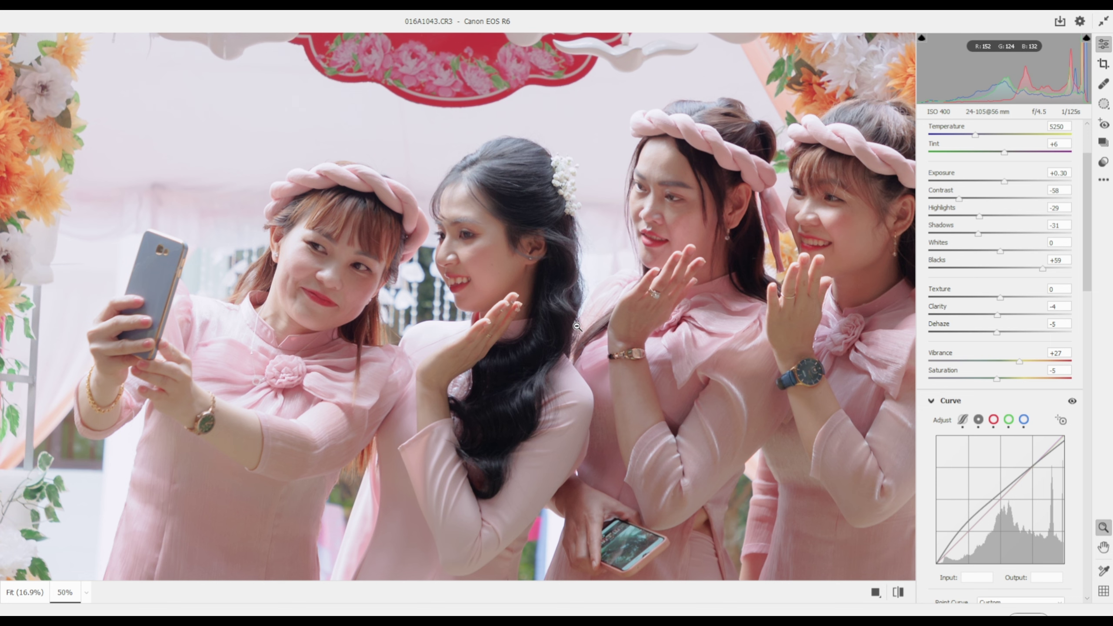
- Revert all settings to defaults with Ctrl+Alt+R: Temperature 4900, Tint +11, linear curve
key("ctrl+alt+r")
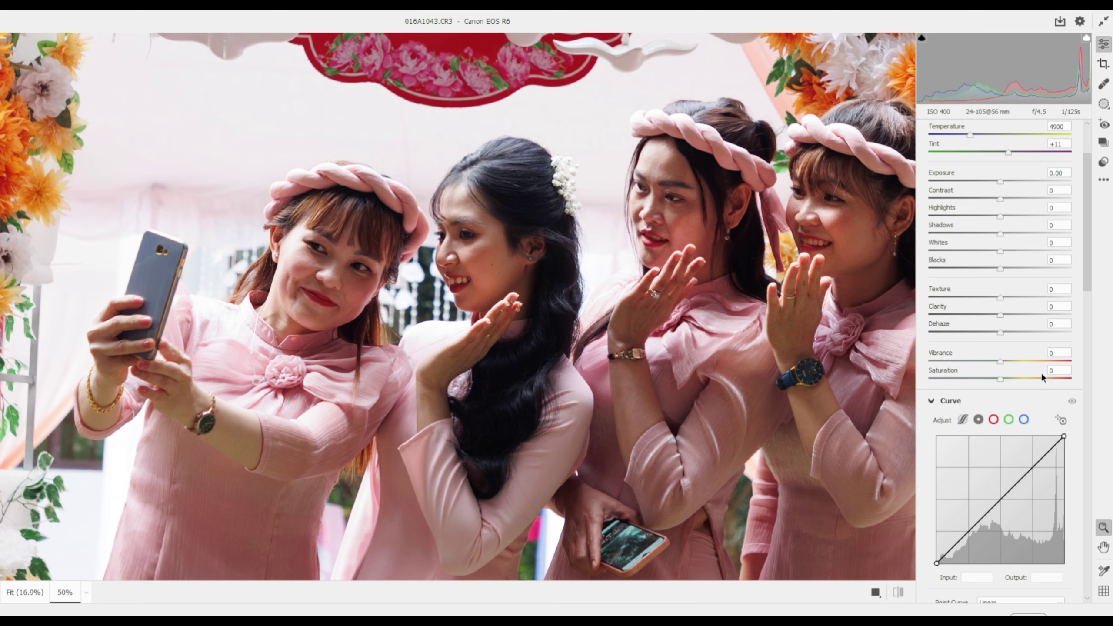
- Switch the tone curve to Parametric mode and bring its region sliders into view
left_click(963, 420)
scroll(1036, 486, "down", 2)
scroll(1035, 483, "down", 4)
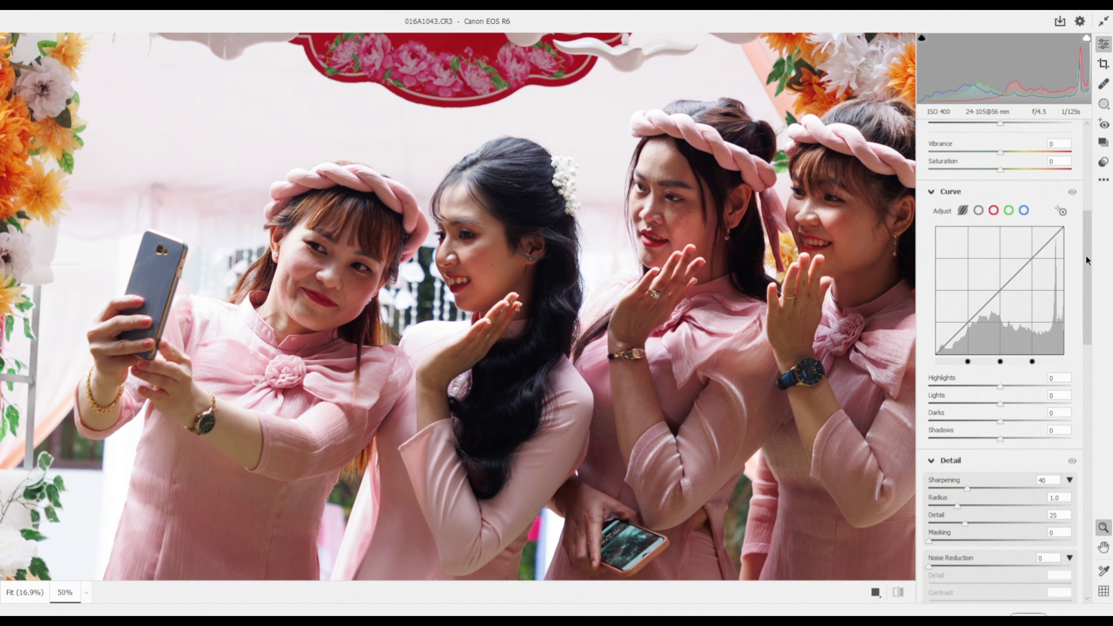
left_click_drag(1085, 254, 1072, 175)
scroll(1070, 176, "up", 1)
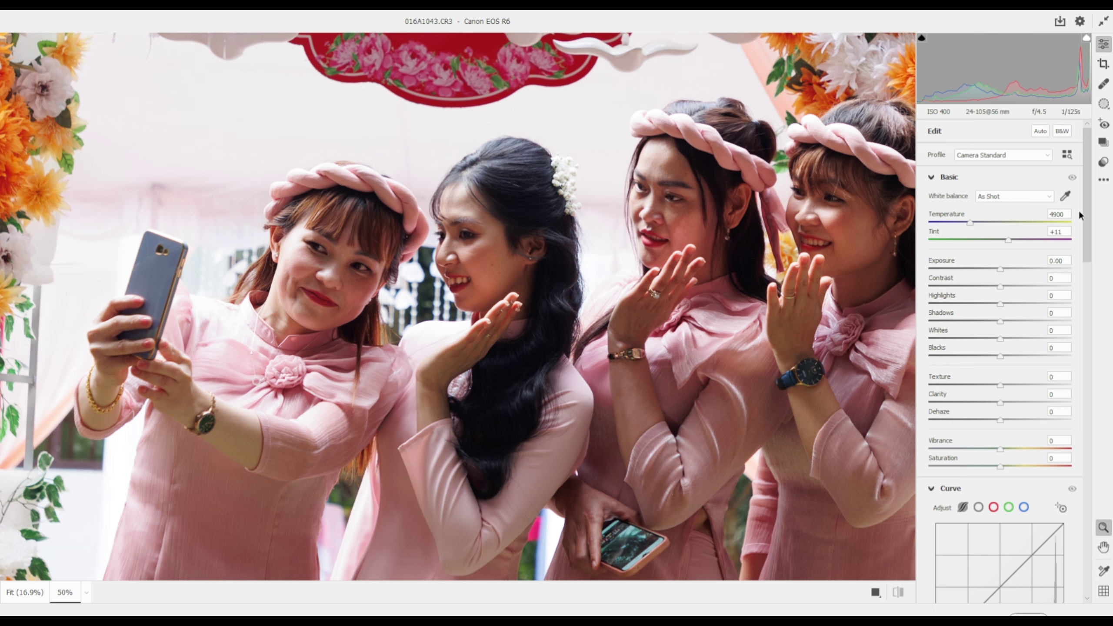
left_click_drag(1085, 200, 1091, 286)
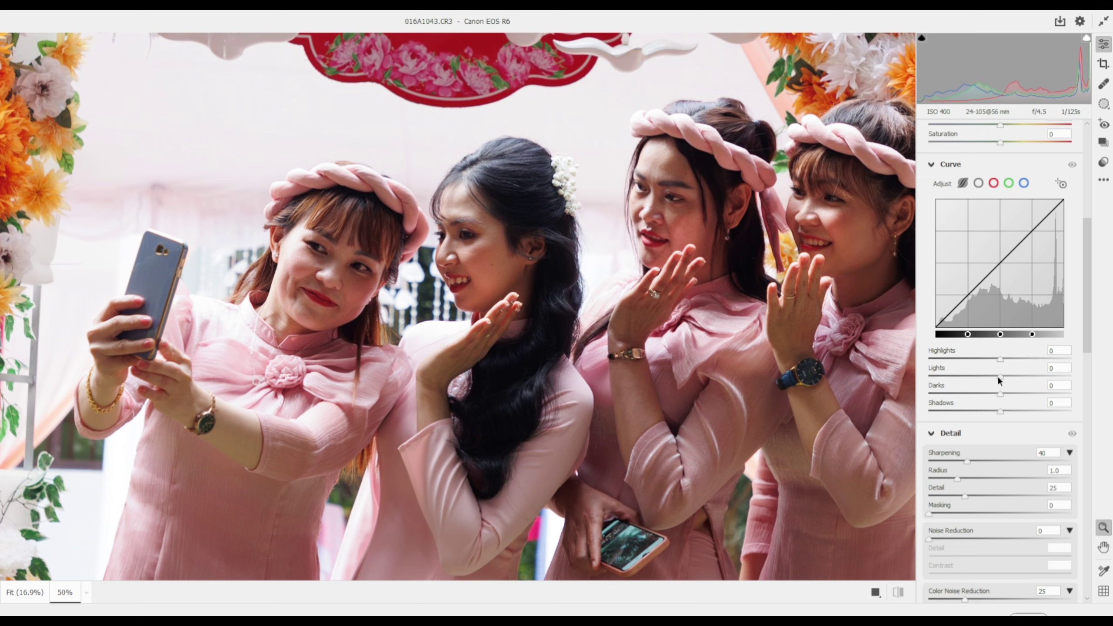
mouse_move(1002, 376)
left_mouse_down()
mouse_move(1013, 379)
mouse_move(973, 389)
left_mouse_up()
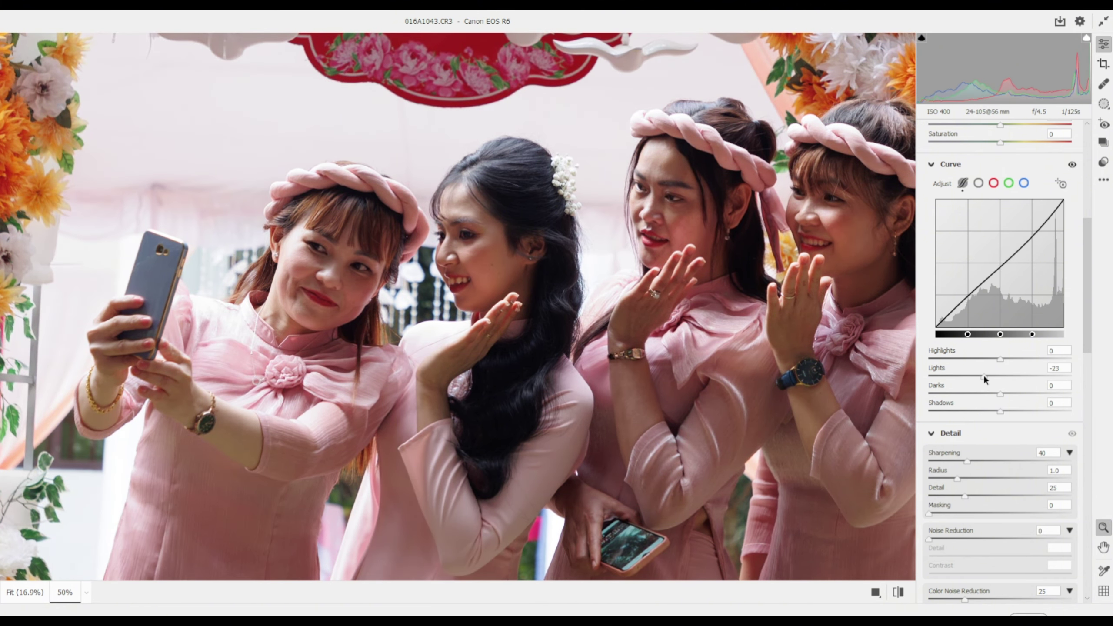
double_click(983, 374)
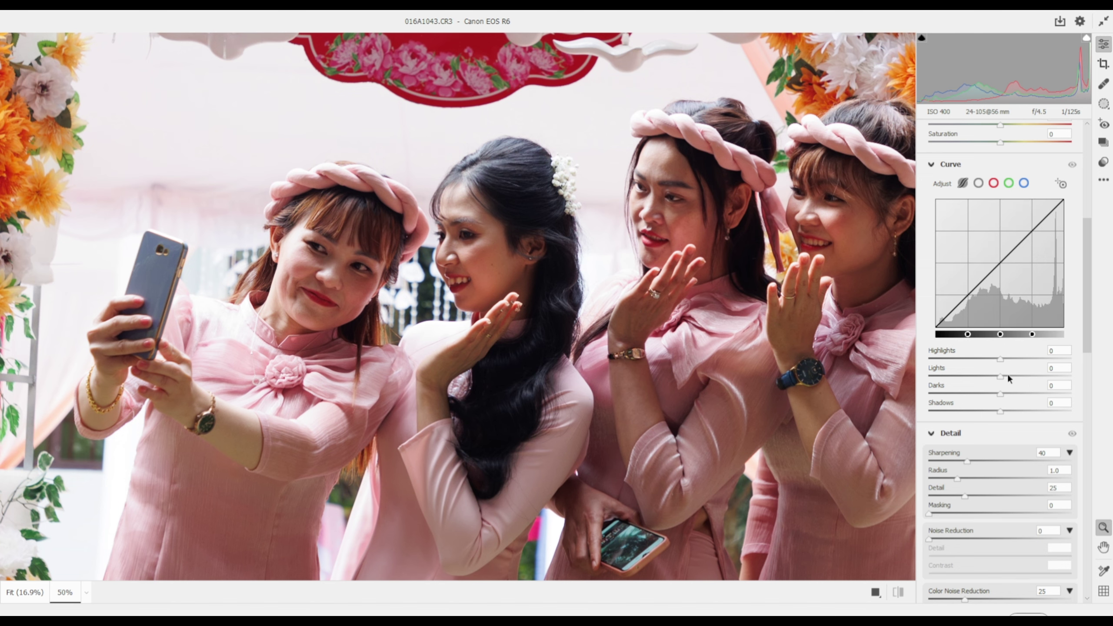
left_click_drag(1001, 376, 1034, 376)
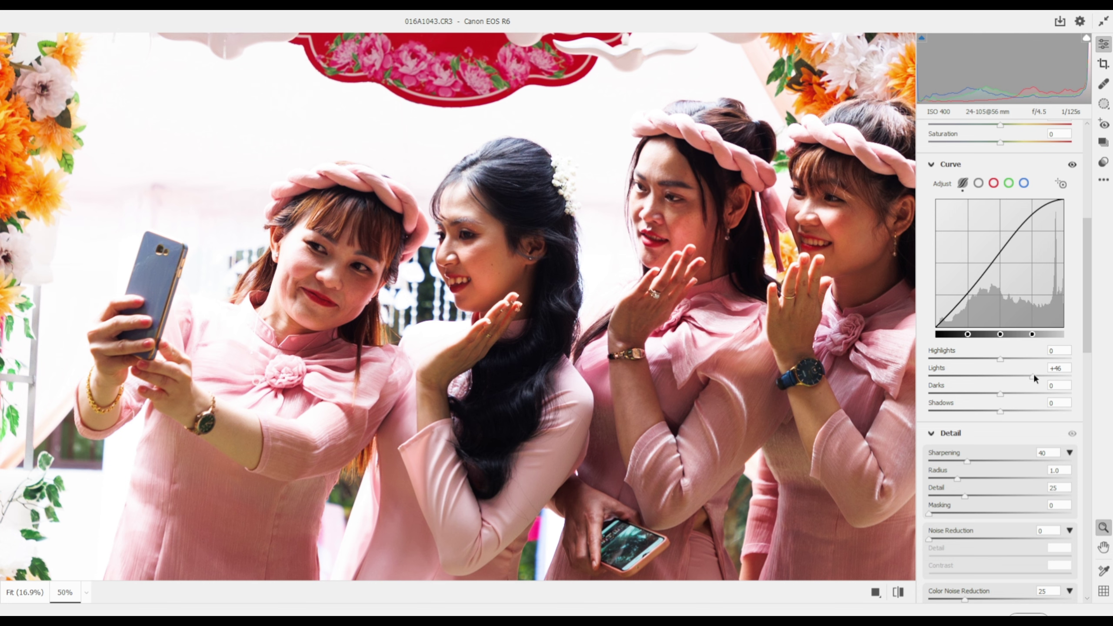
left_click_drag(1033, 376, 1003, 377)
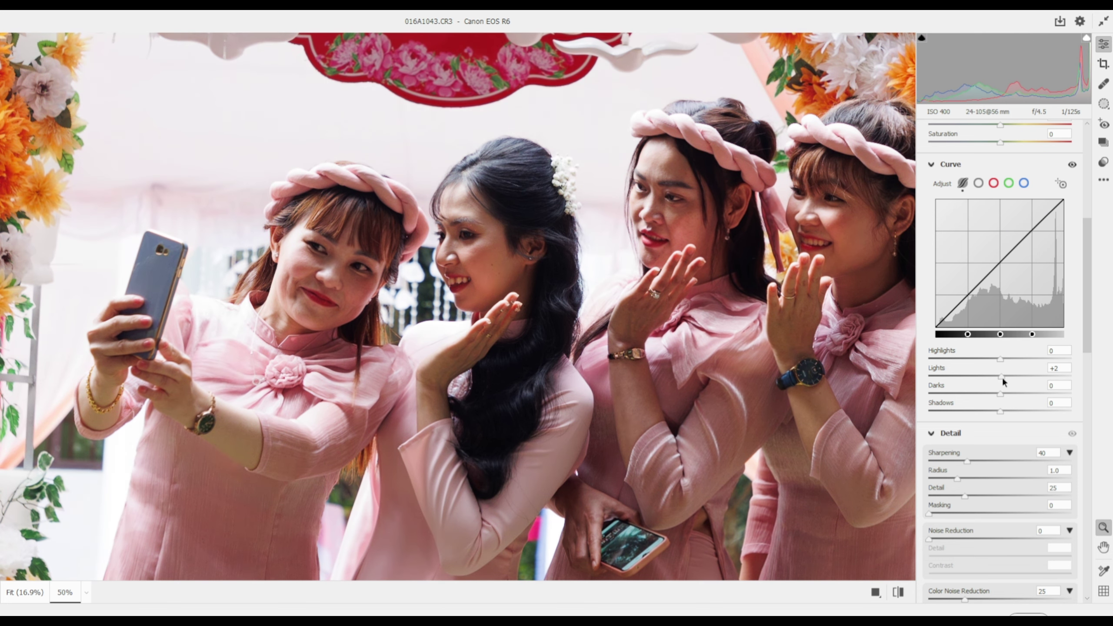
double_click(1002, 376)
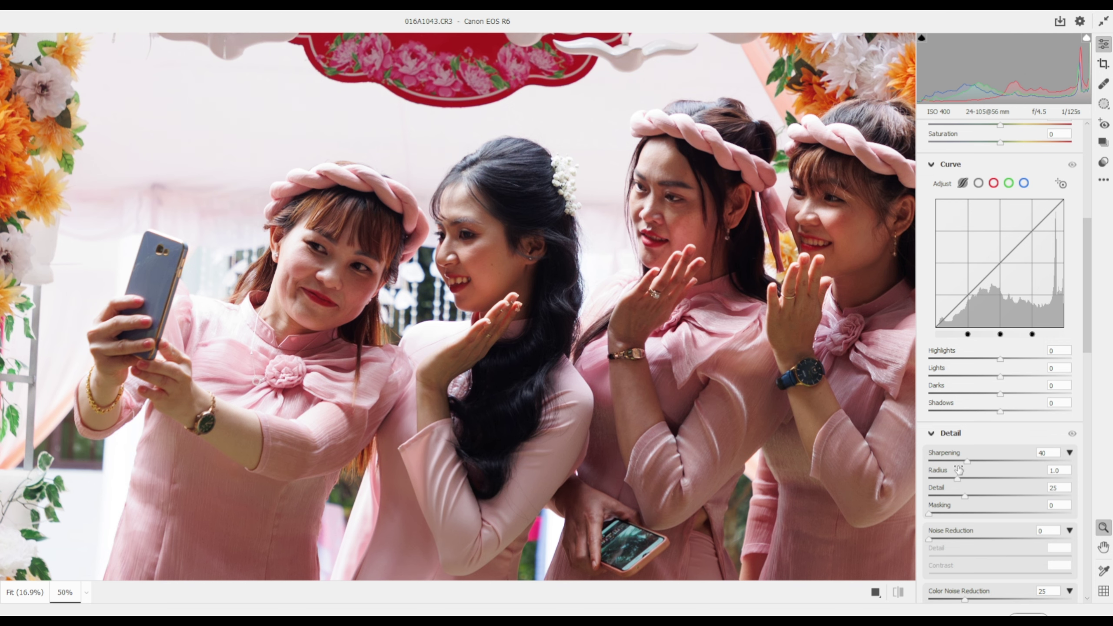
mouse_move(1001, 376)
left_mouse_down()
mouse_move(1051, 376)
mouse_move(1030, 377)
left_mouse_up()
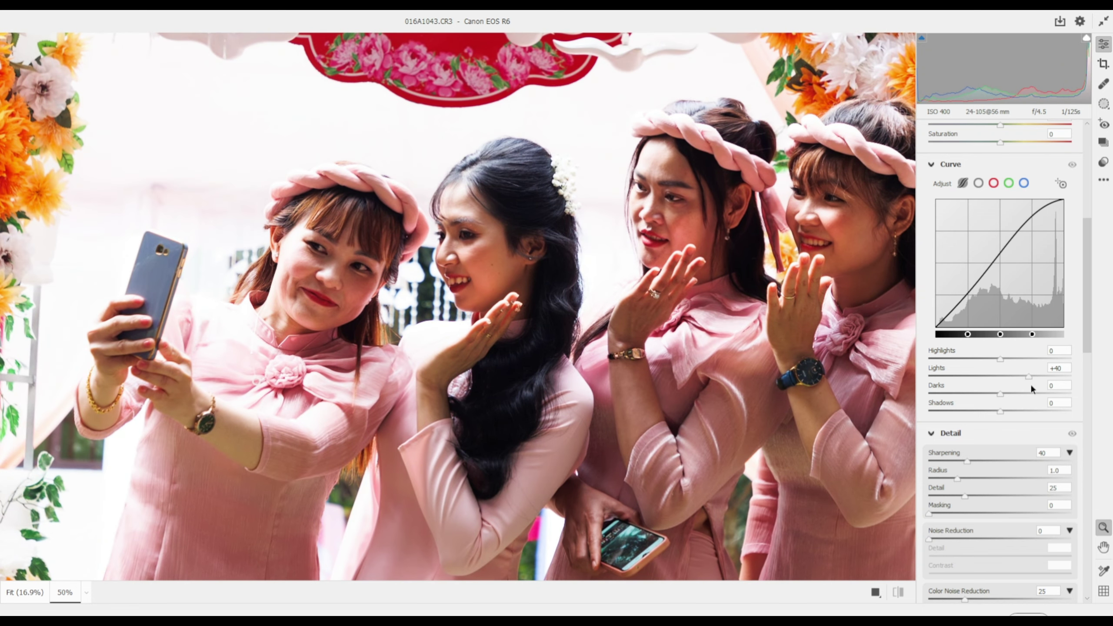
double_click(1026, 375)
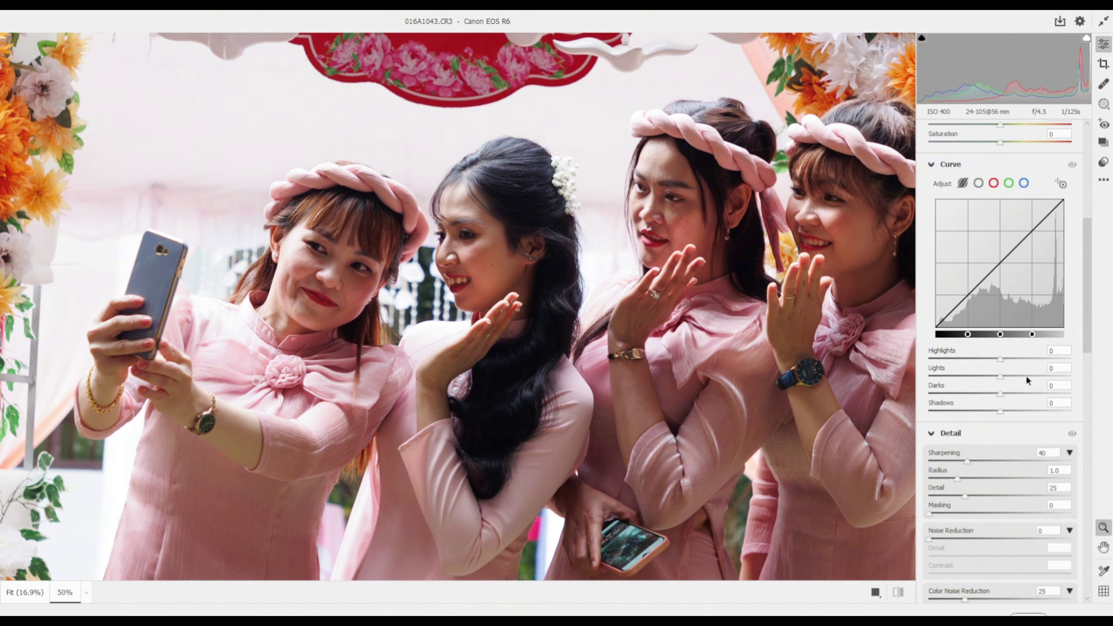
scroll(1026, 374, "up", 2)
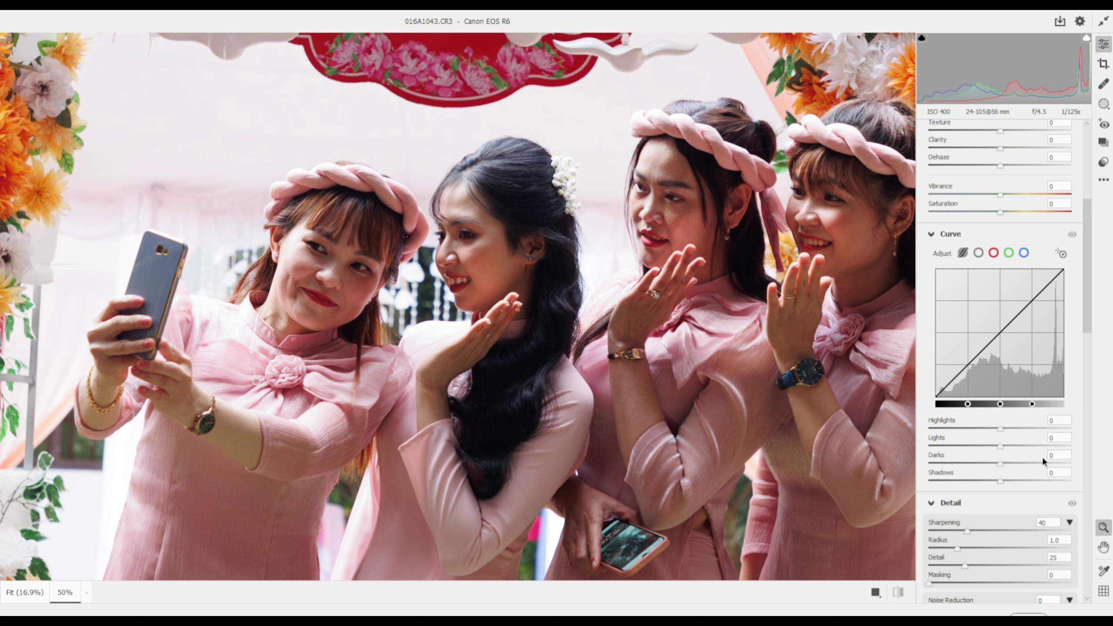
left_click_drag(999, 445, 1009, 442)
double_click(1008, 445)
left_click_drag(1005, 445, 1028, 442)
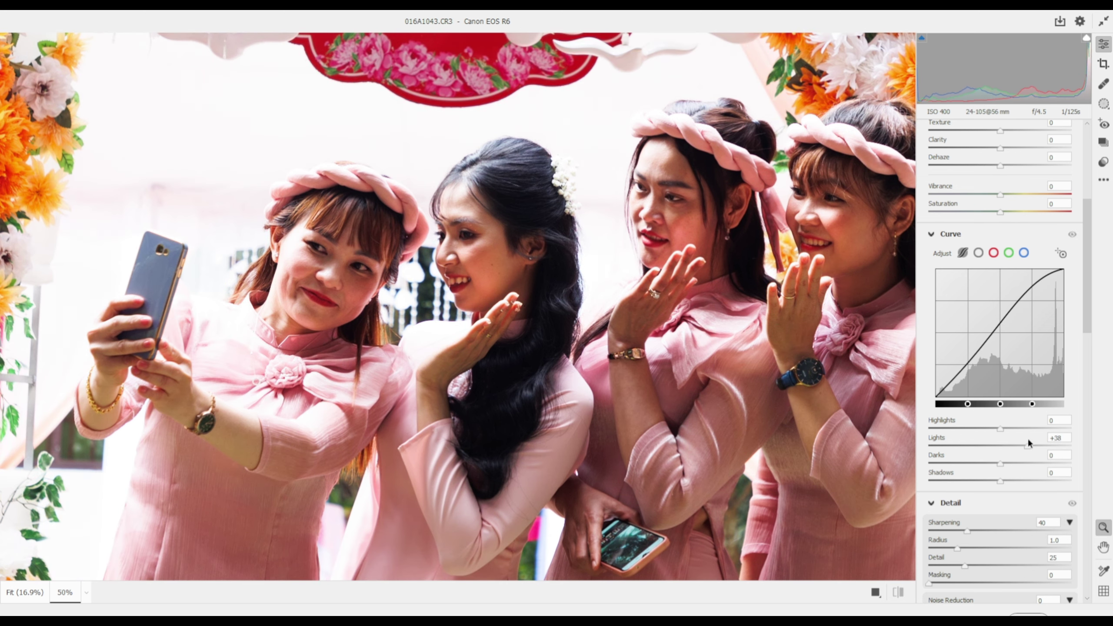
double_click(1027, 446)
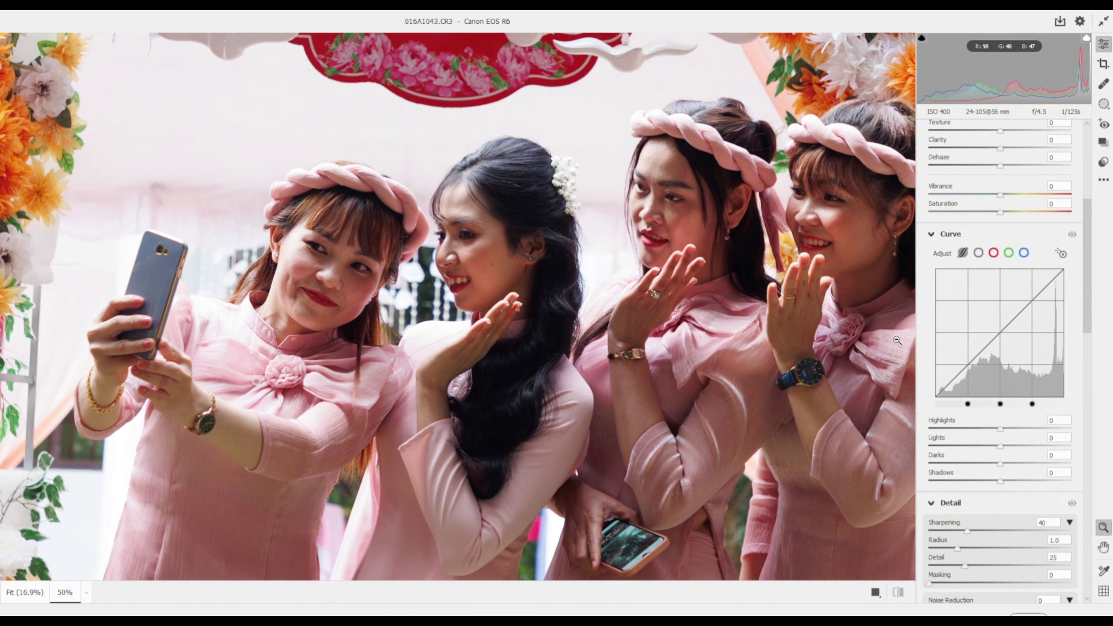
left_click_drag(1004, 448, 1068, 450)
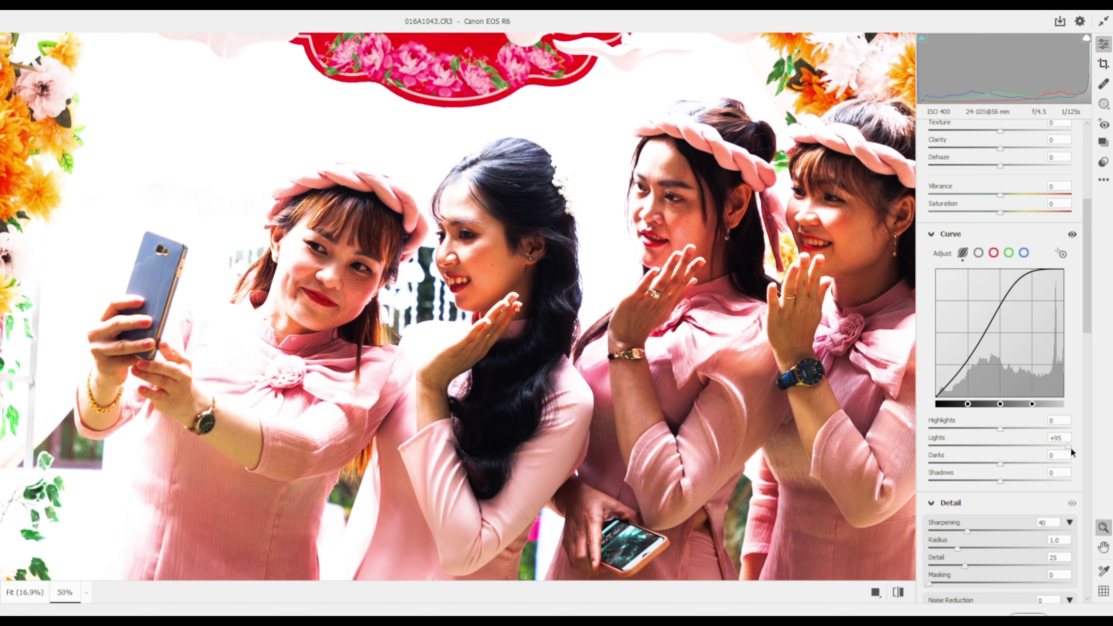
double_click(1069, 446)
left_click_drag(999, 427, 1050, 428)
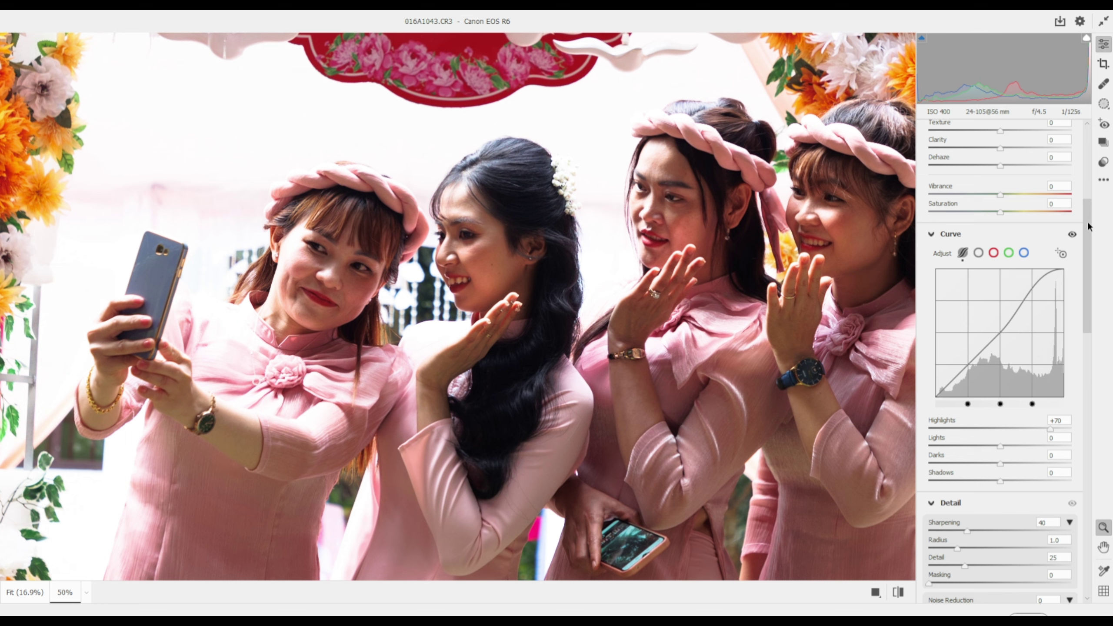
scroll(1008, 219, "up", 5)
scroll(1002, 185, "up", 2)
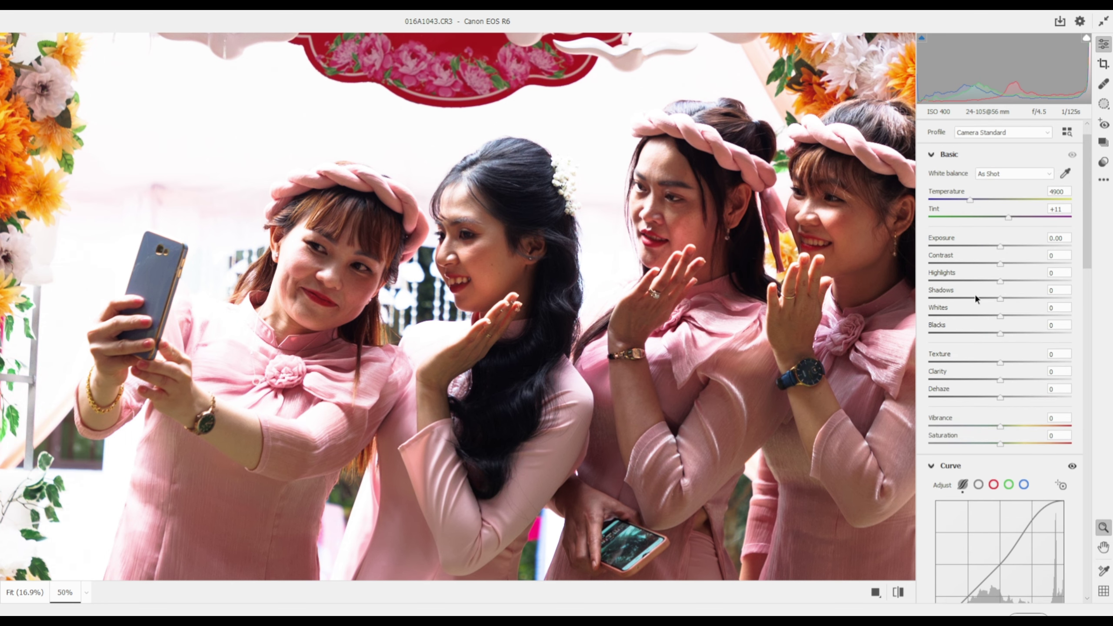
left_click_drag(1083, 193, 1080, 249)
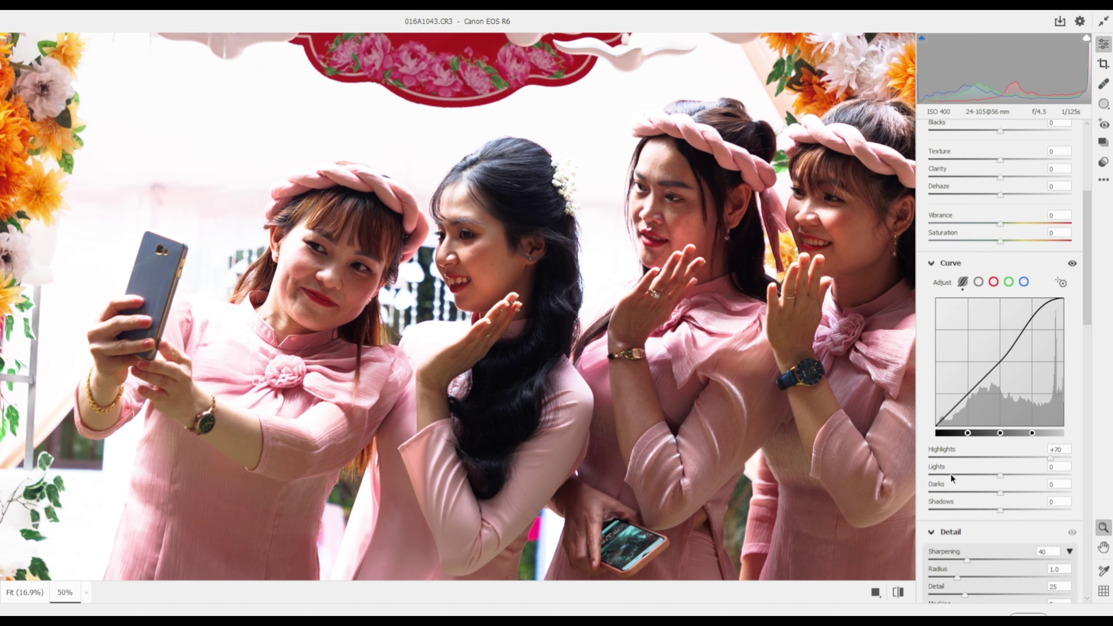
double_click(1051, 457)
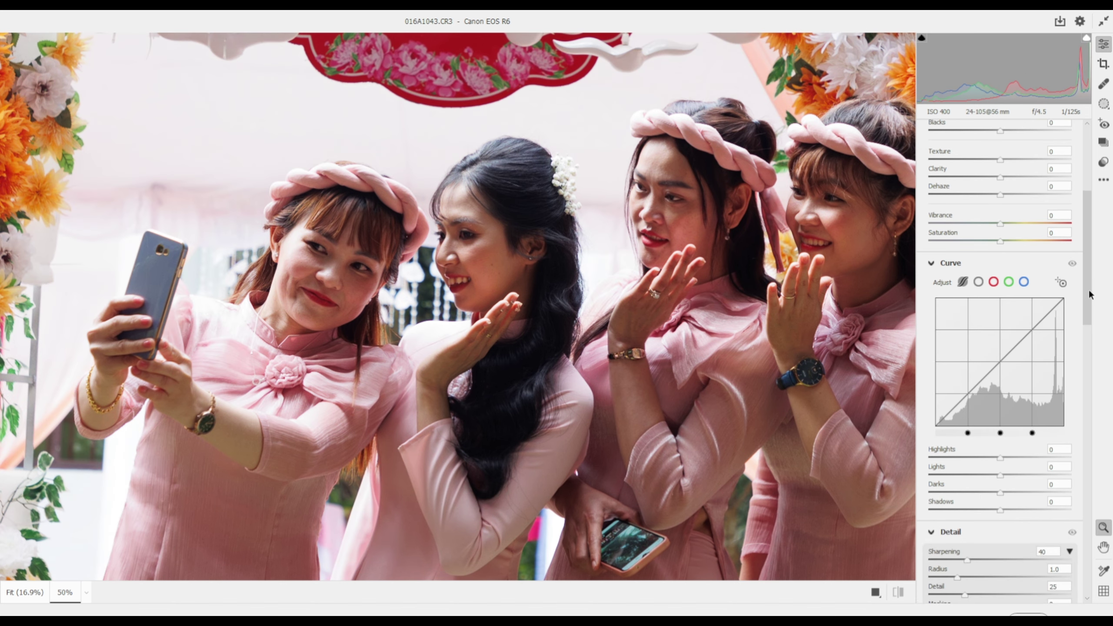
mouse_move(1089, 289)
left_mouse_down()
mouse_move(1085, 223)
mouse_move(1081, 276)
left_mouse_up()
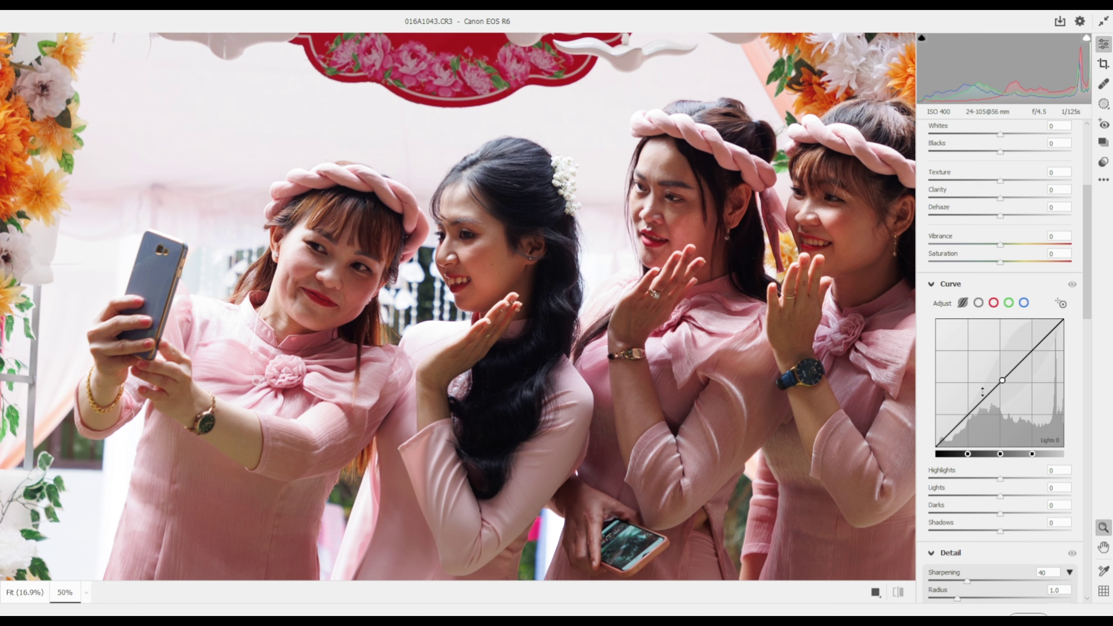
mouse_move(1092, 271)
left_mouse_down()
mouse_move(1091, 213)
mouse_move(1078, 232)
left_mouse_up()
scroll(1076, 244, "down", 3)
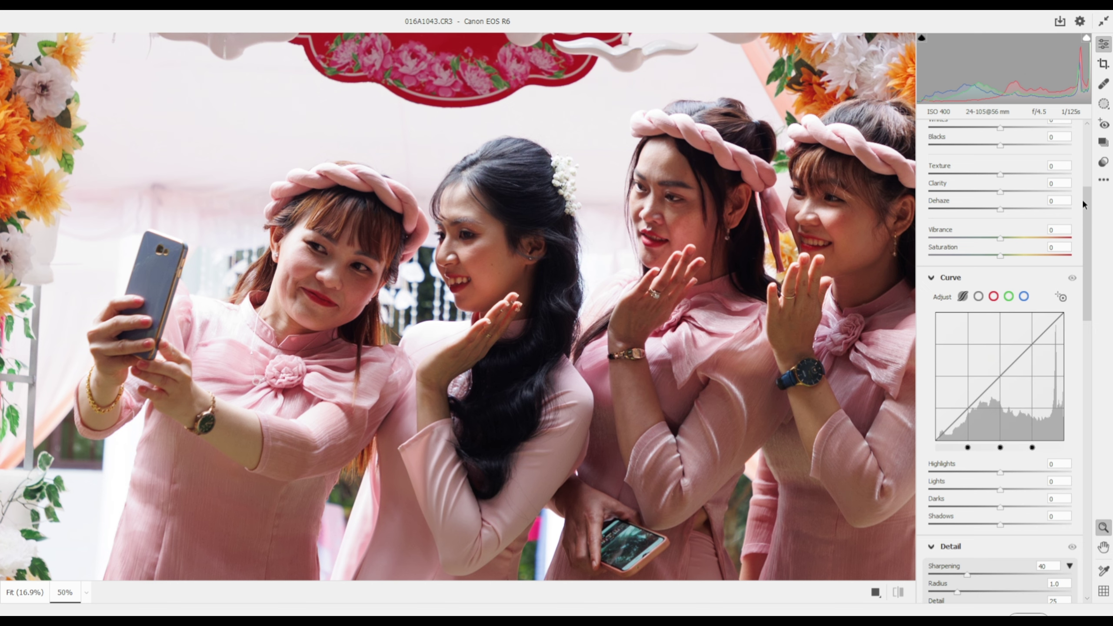
scroll(1089, 216, "up", 2)
scroll(1079, 175, "up", 2)
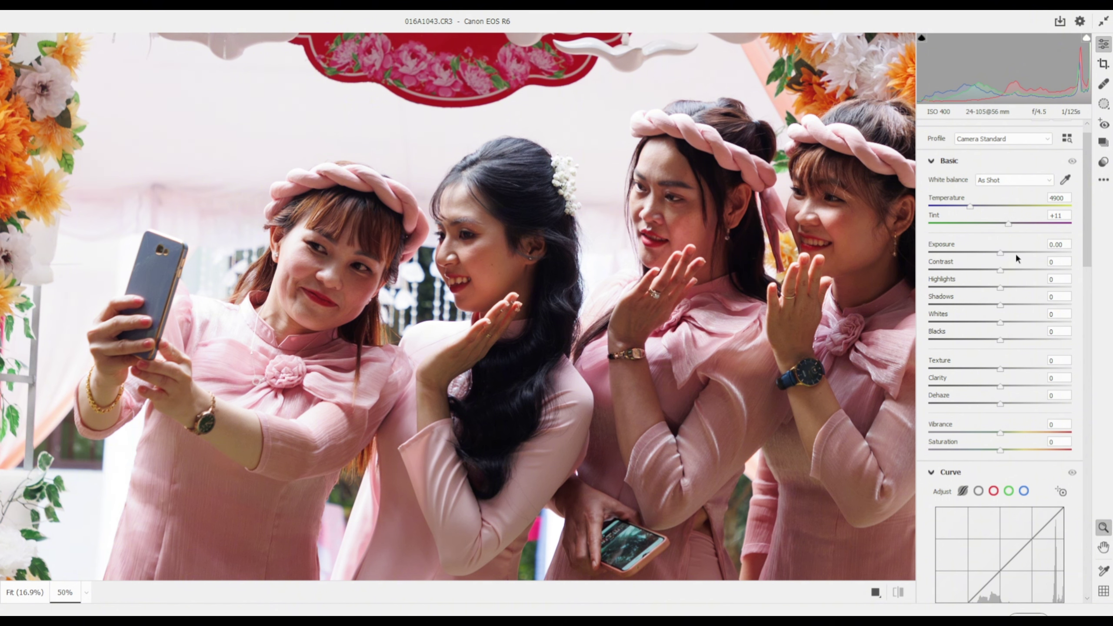
left_click_drag(1000, 253, 1072, 253)
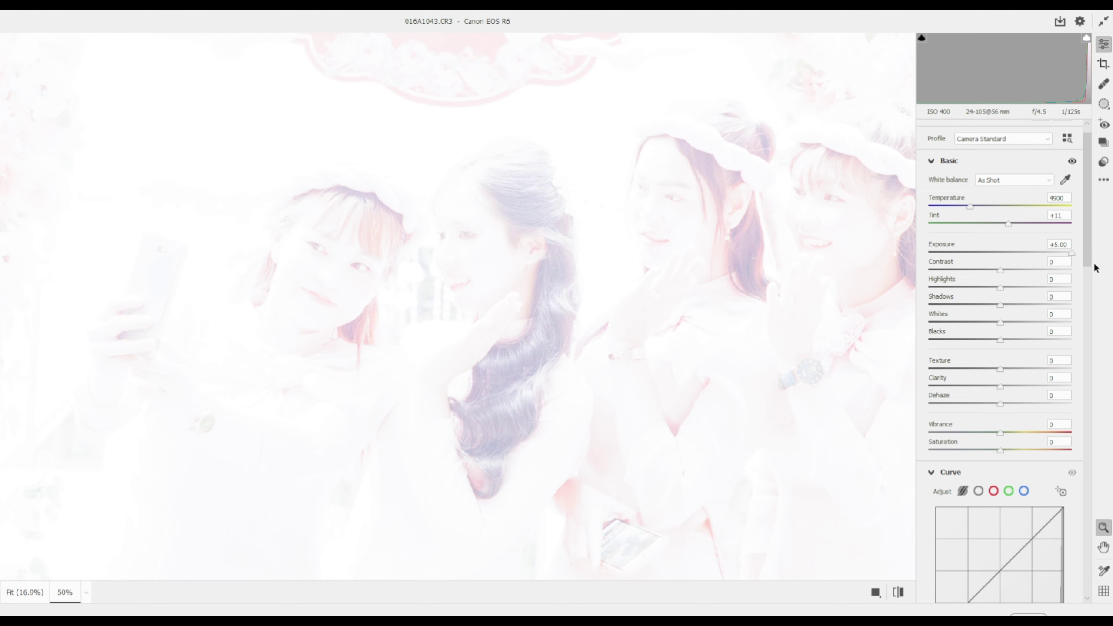
double_click(1069, 252)
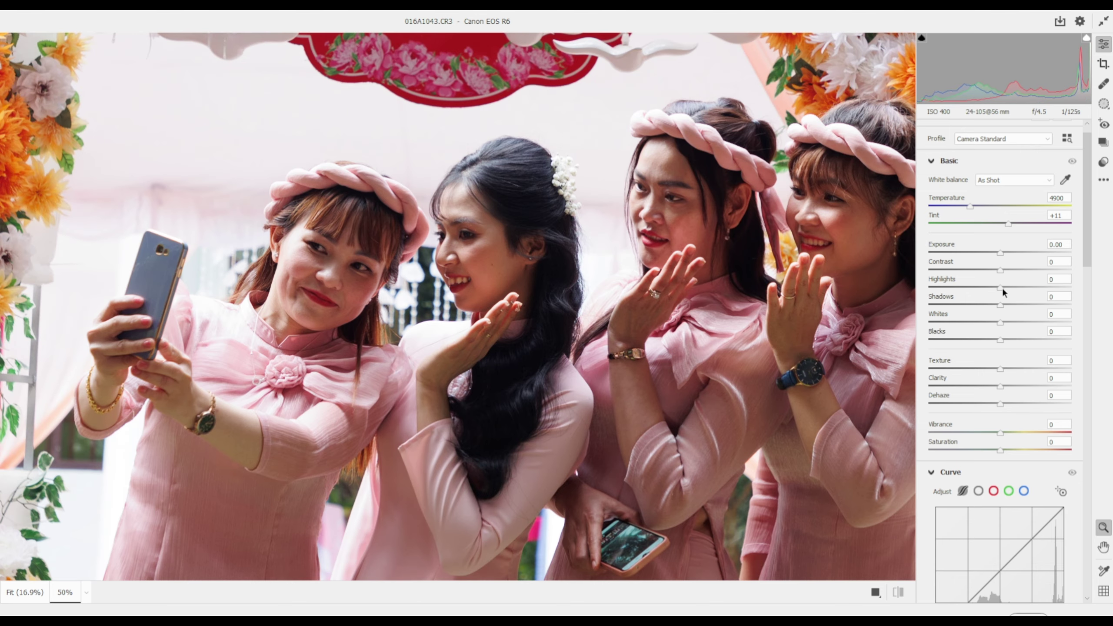
left_click_drag(1000, 287, 1072, 288)
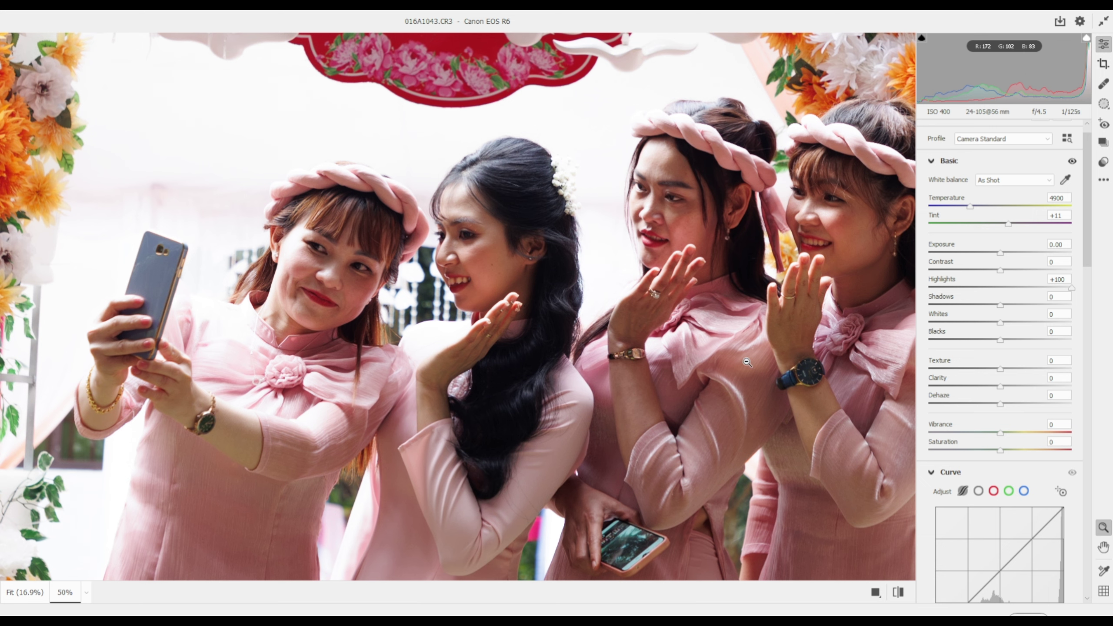
double_click(1072, 289)
left_click_drag(1085, 240, 1090, 309)
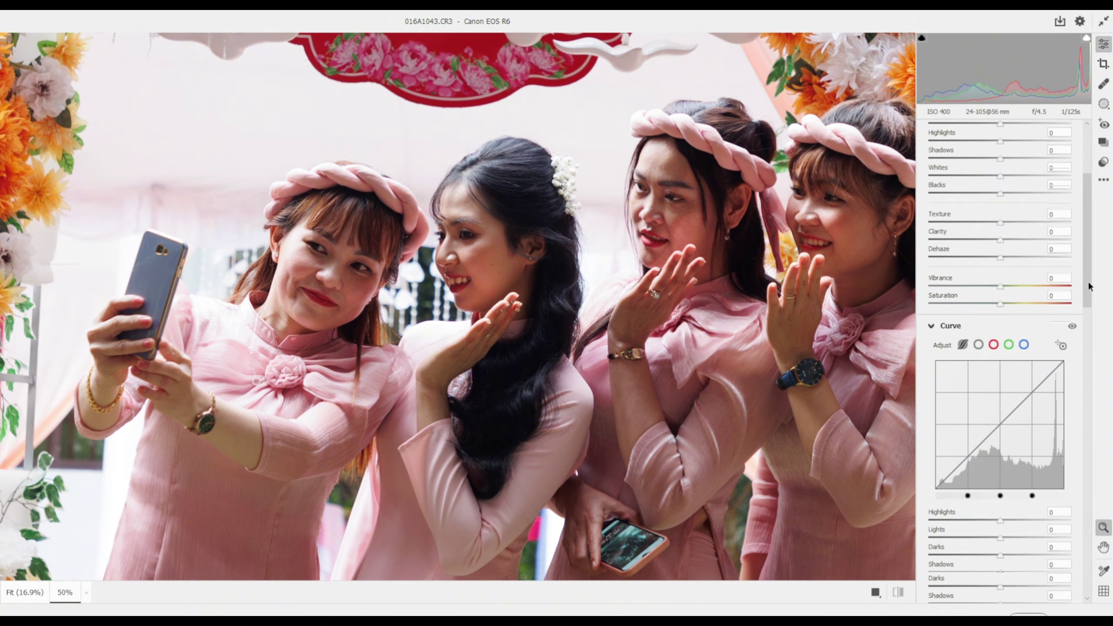
left_click_drag(999, 415, 1071, 415)
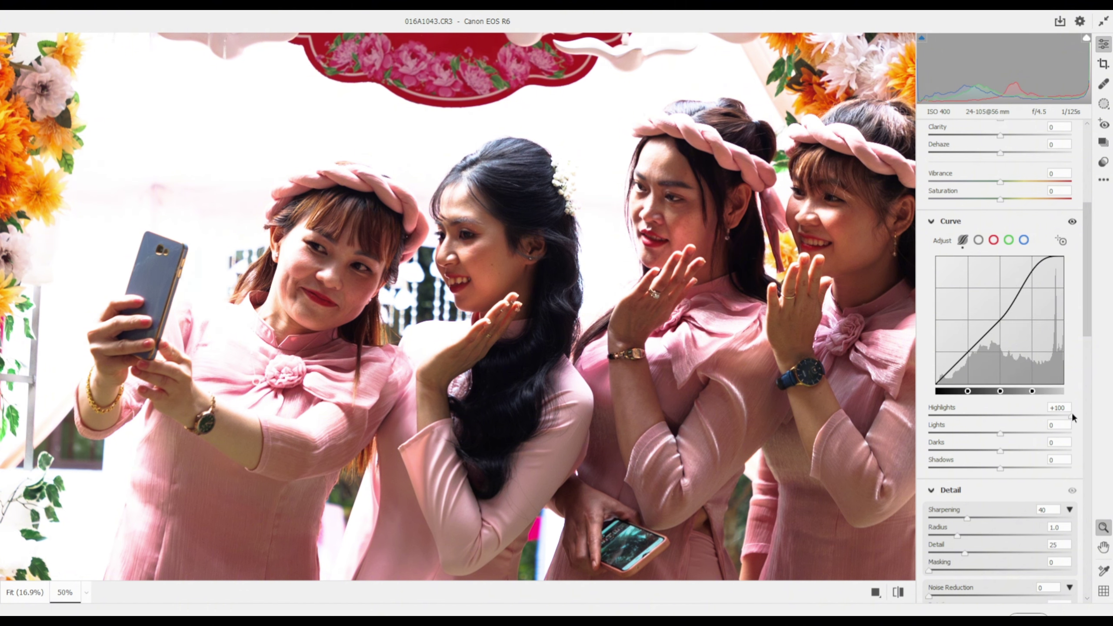
double_click(1071, 412)
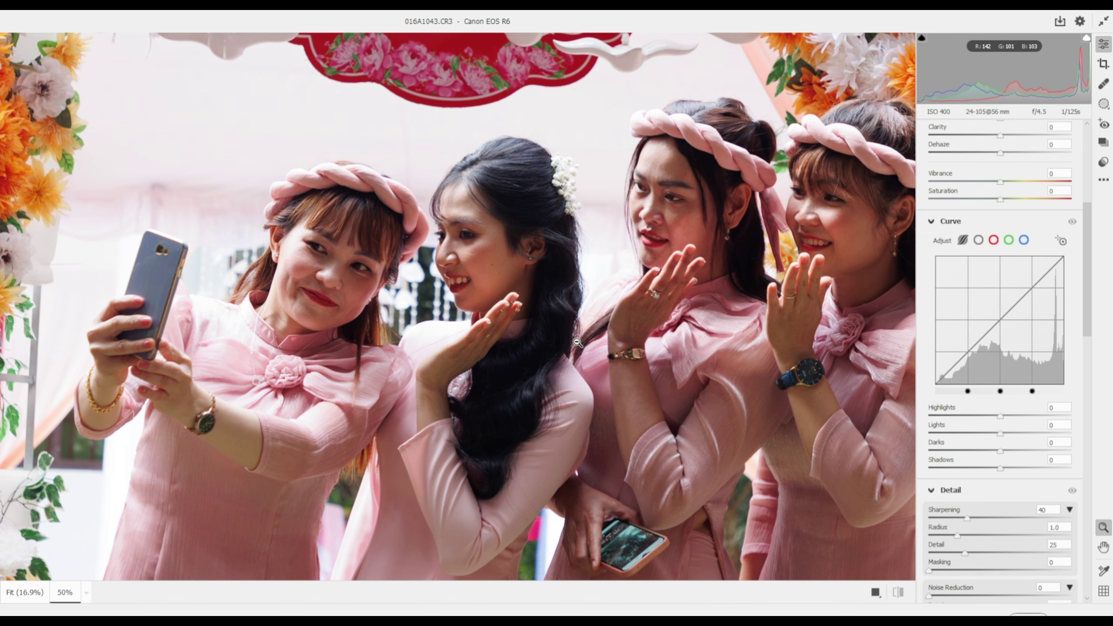
left_click(577, 343)
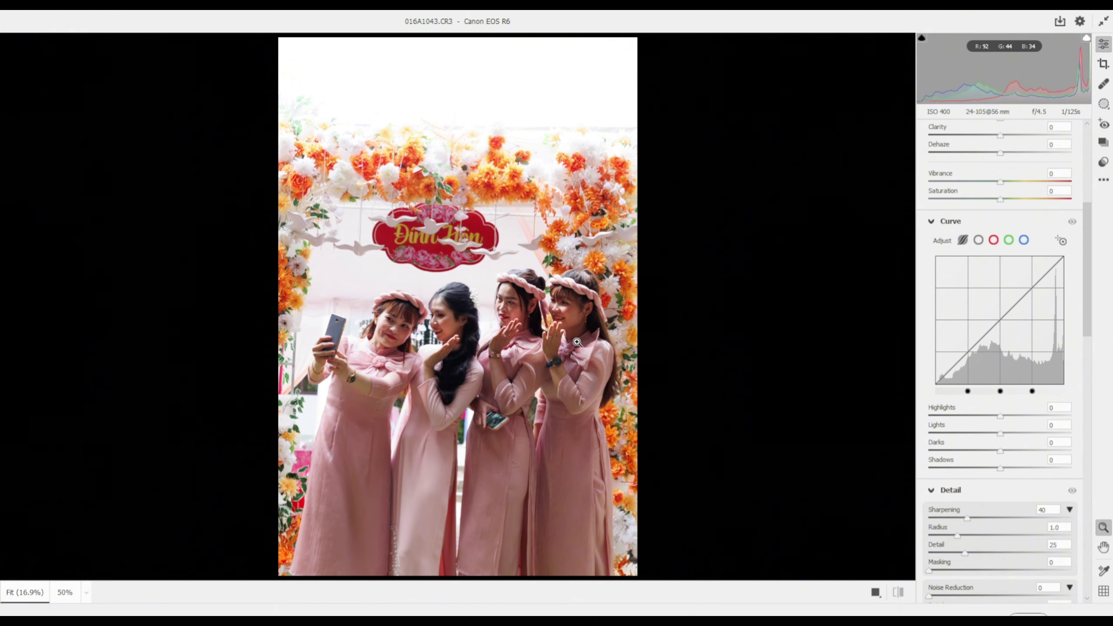
left_click(578, 342)
key("h")
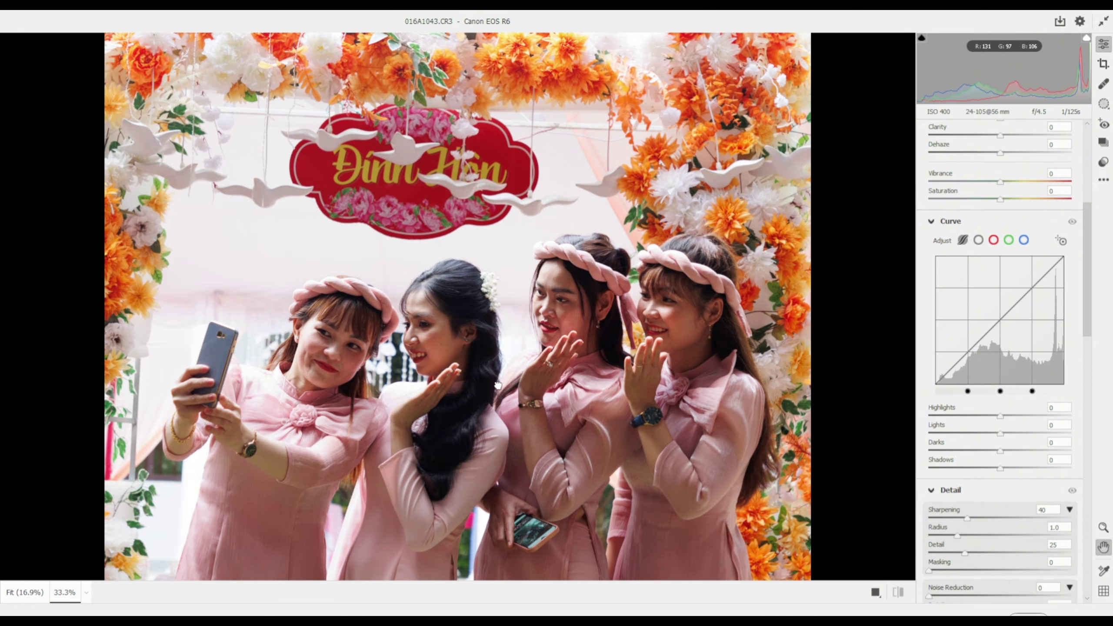
left_click_drag(497, 385, 532, 279)
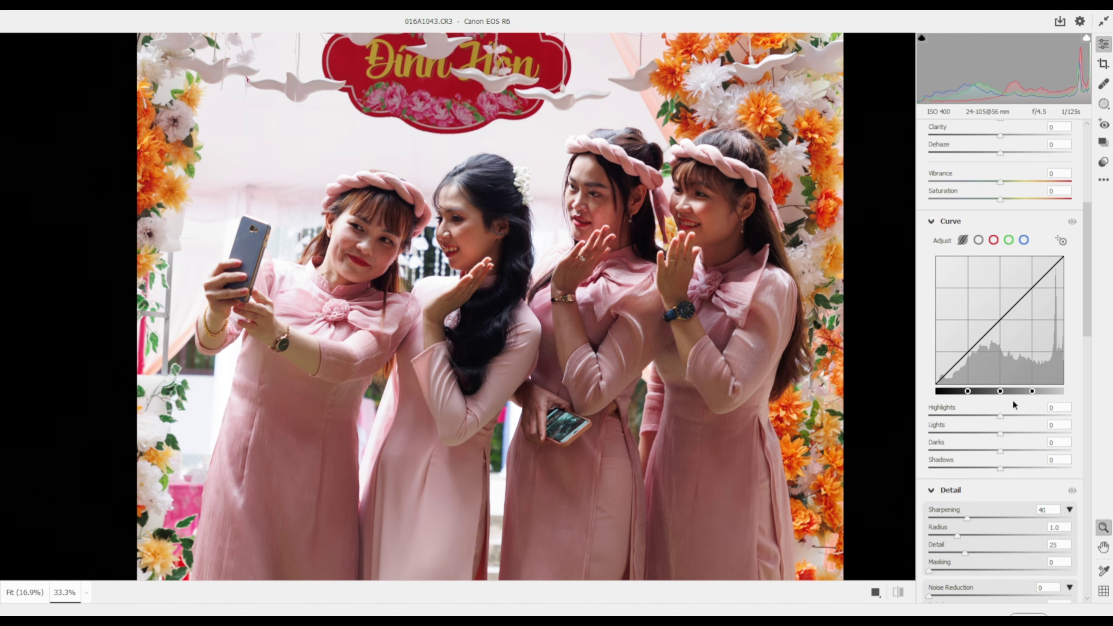
key("ctrl+plus")
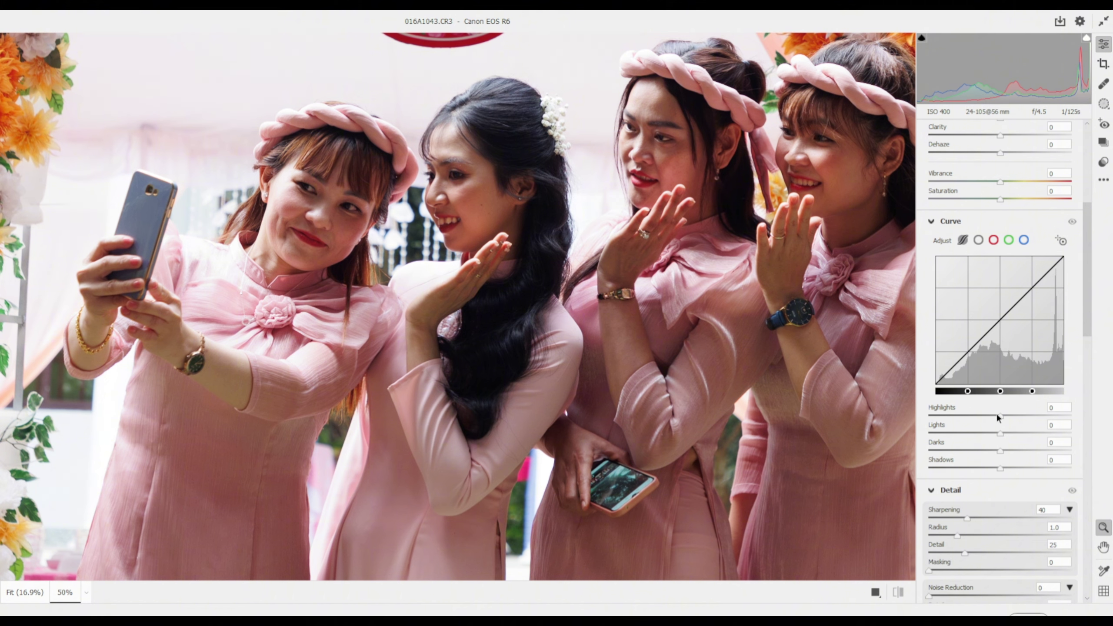
- Try curve Highlights and Basic Highlights at +100, then reset both to 0
left_click_drag(997, 415, 1074, 413)
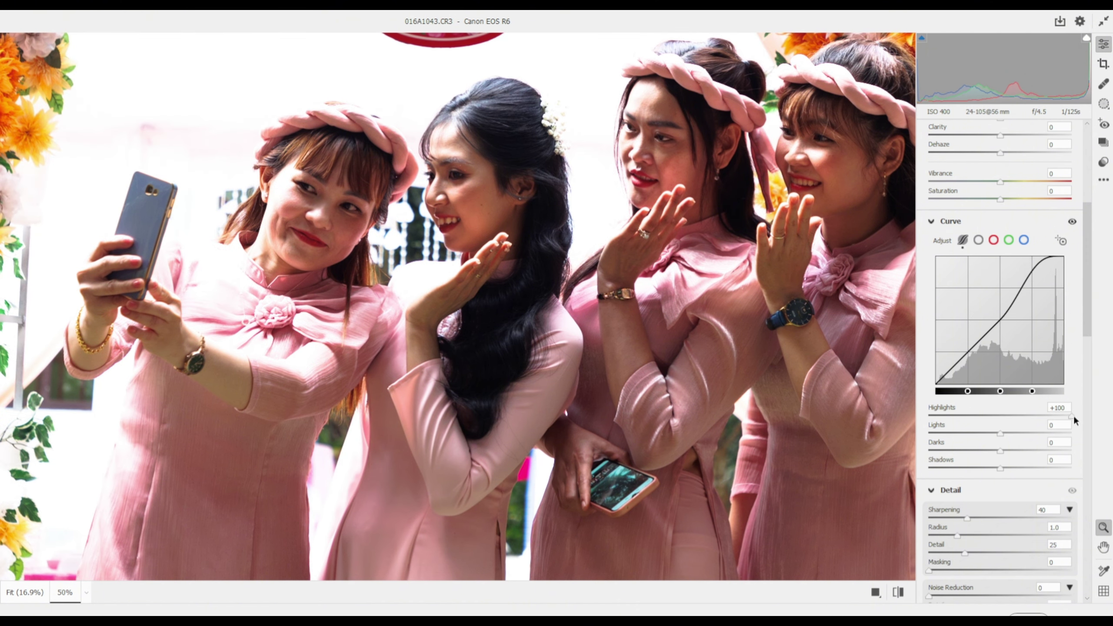
double_click(1073, 414)
left_click_drag(1085, 292, 1089, 198)
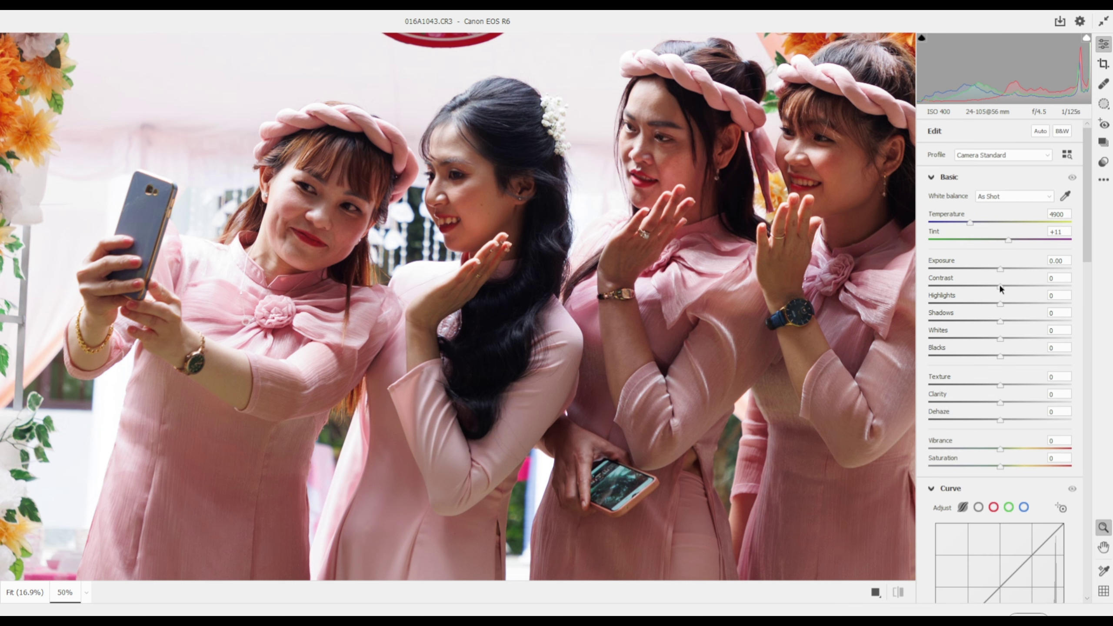
left_click_drag(998, 303, 1084, 302)
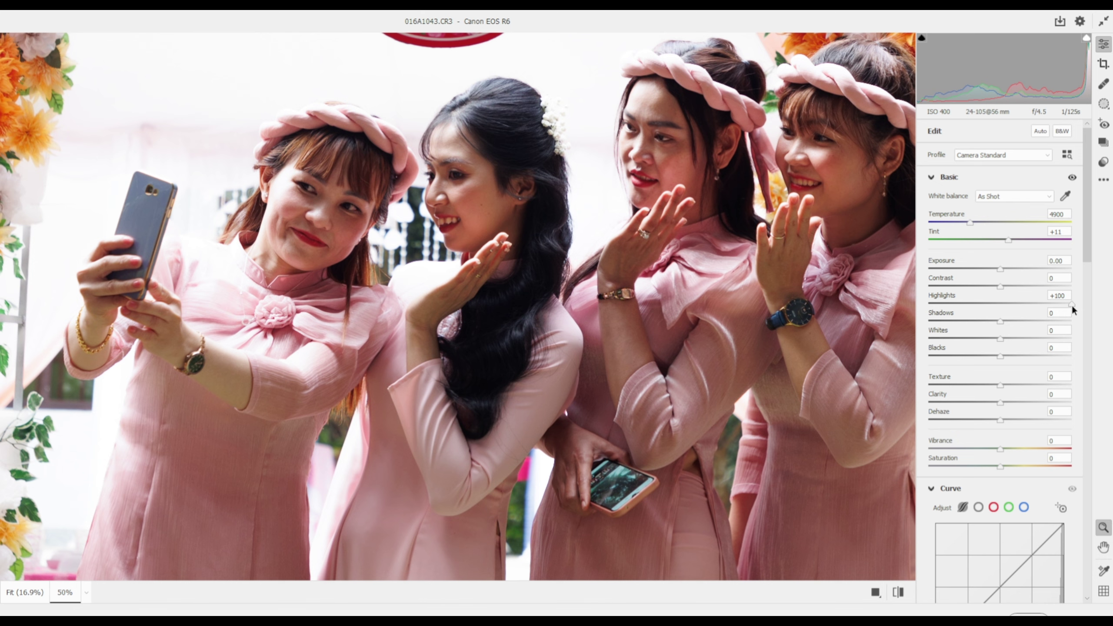
double_click(1072, 304)
scroll(1084, 240, "down", 2)
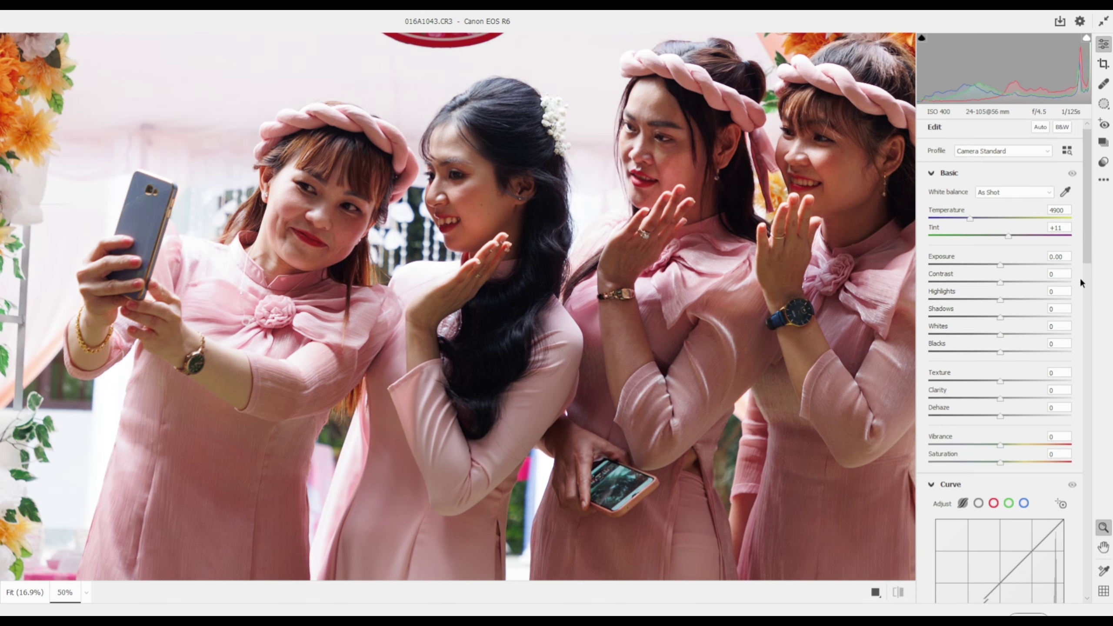
scroll(1008, 395, "down", 3)
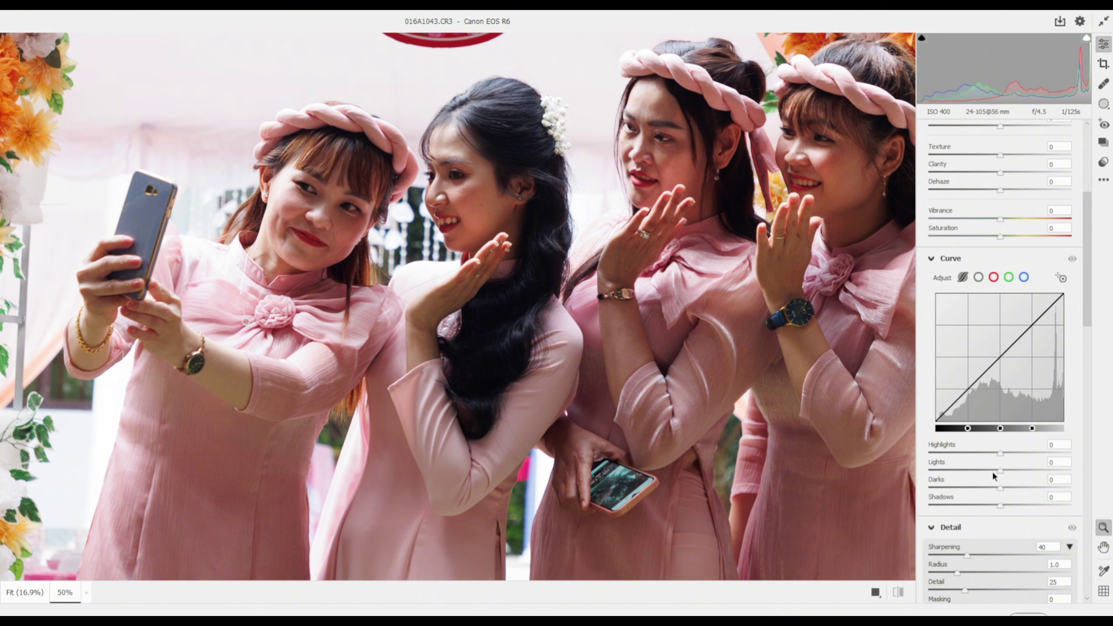
- Test curve Darks at +100 and +93, then raise Basic Shadows; reset each to 0
mouse_move(1002, 485)
left_mouse_down()
mouse_move(1090, 470)
mouse_move(1080, 480)
mouse_move(1088, 504)
left_mouse_up()
double_click(1072, 483)
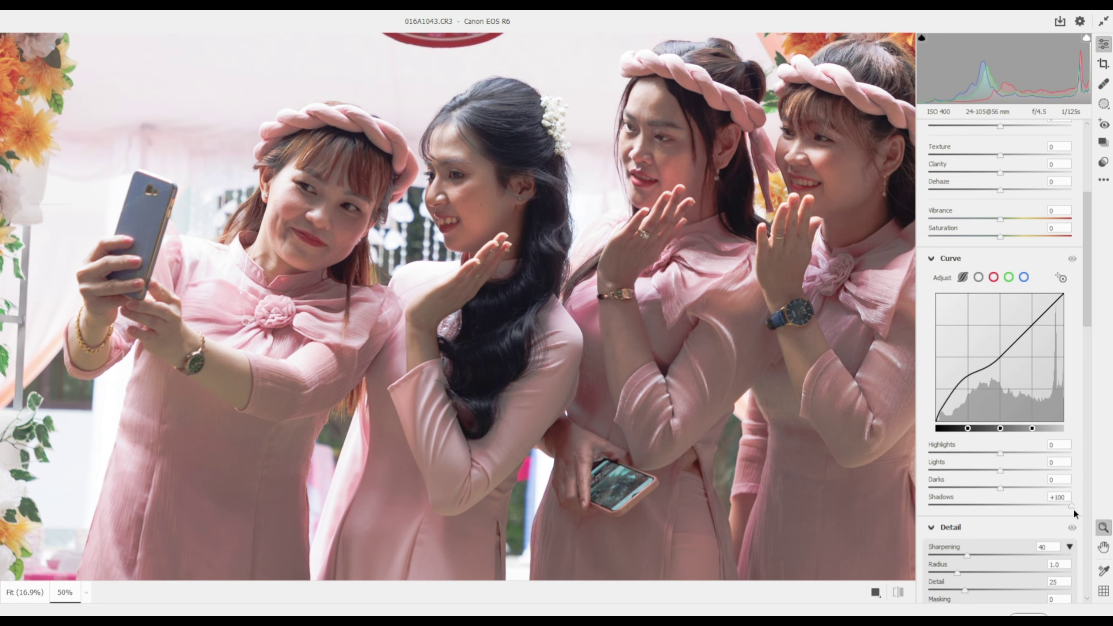
double_click(1071, 505)
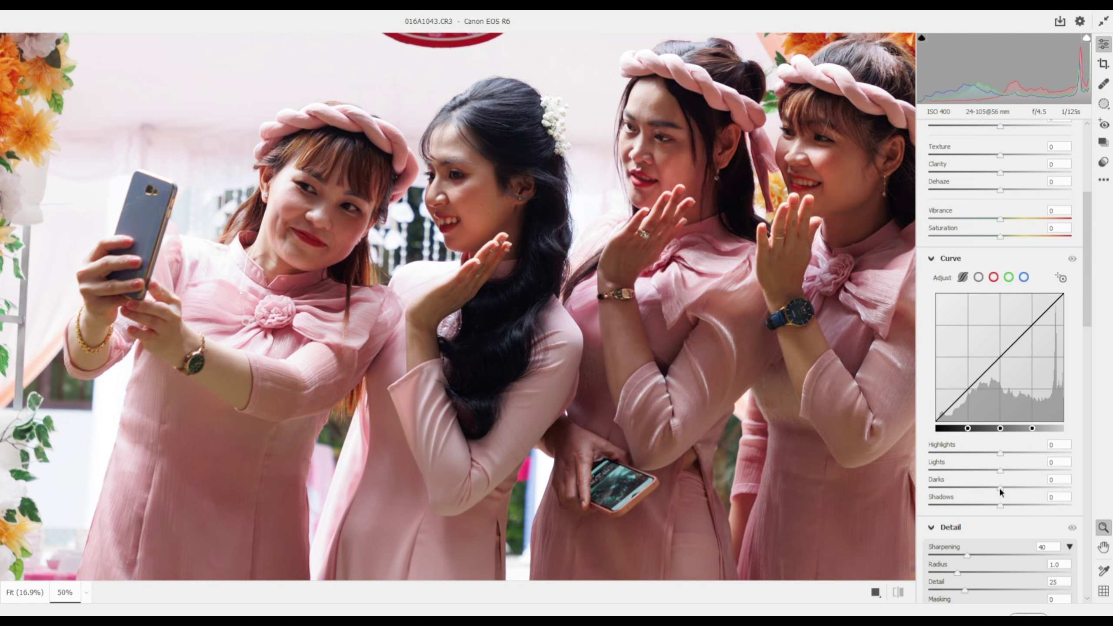
mouse_move(1000, 488)
left_mouse_down()
mouse_move(1049, 486)
mouse_move(1030, 487)
left_mouse_up()
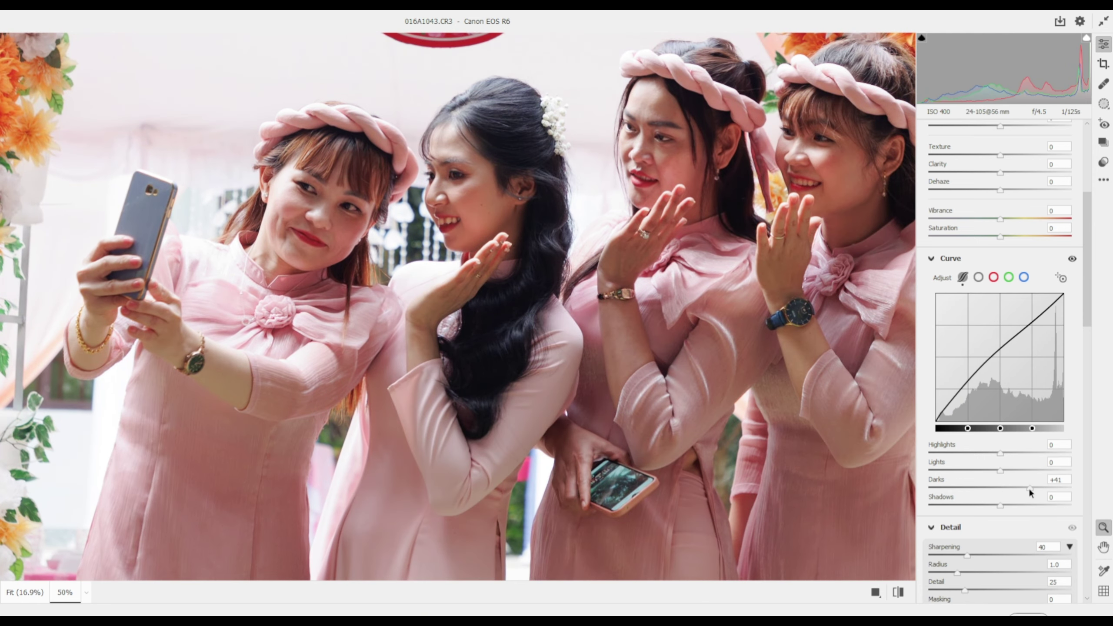
double_click(1028, 487)
left_click_drag(1083, 286, 1096, 221)
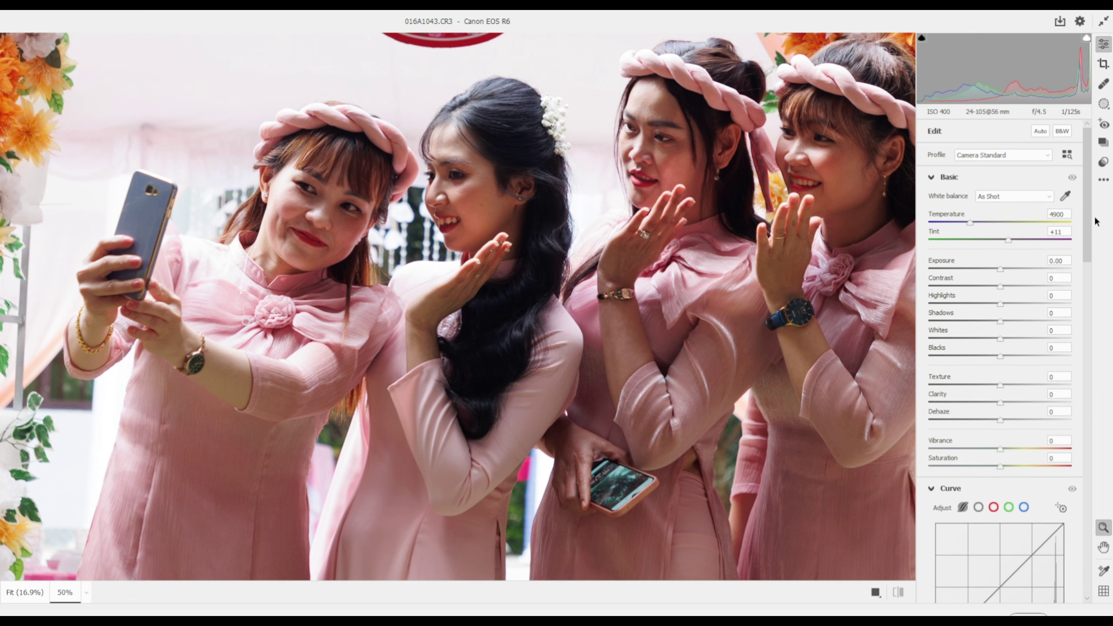
left_click_drag(1001, 320, 1090, 330)
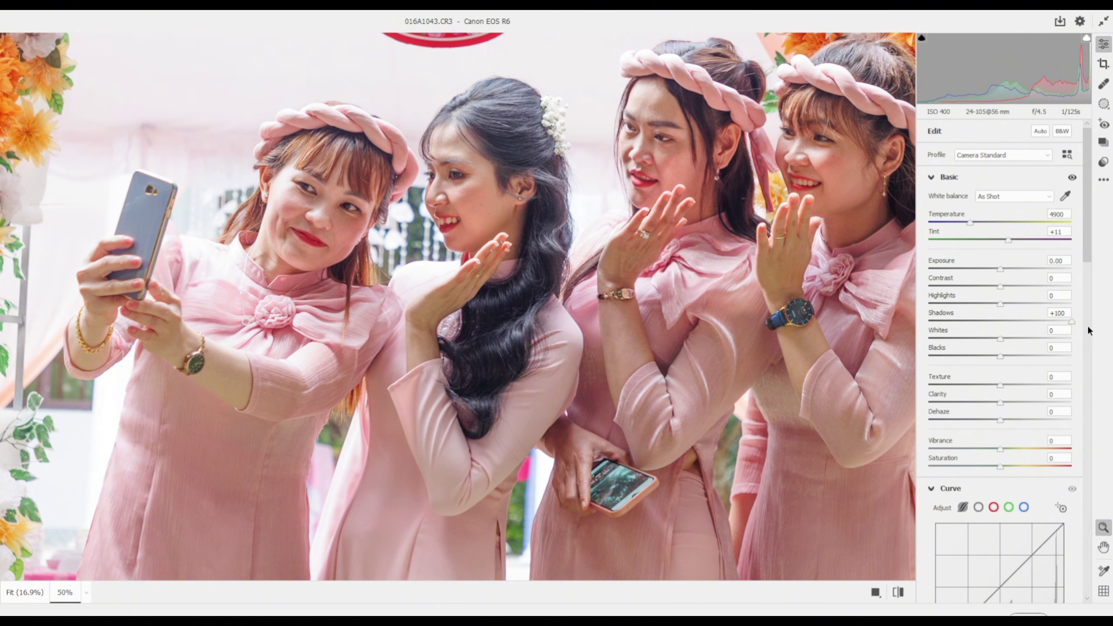
double_click(1069, 319)
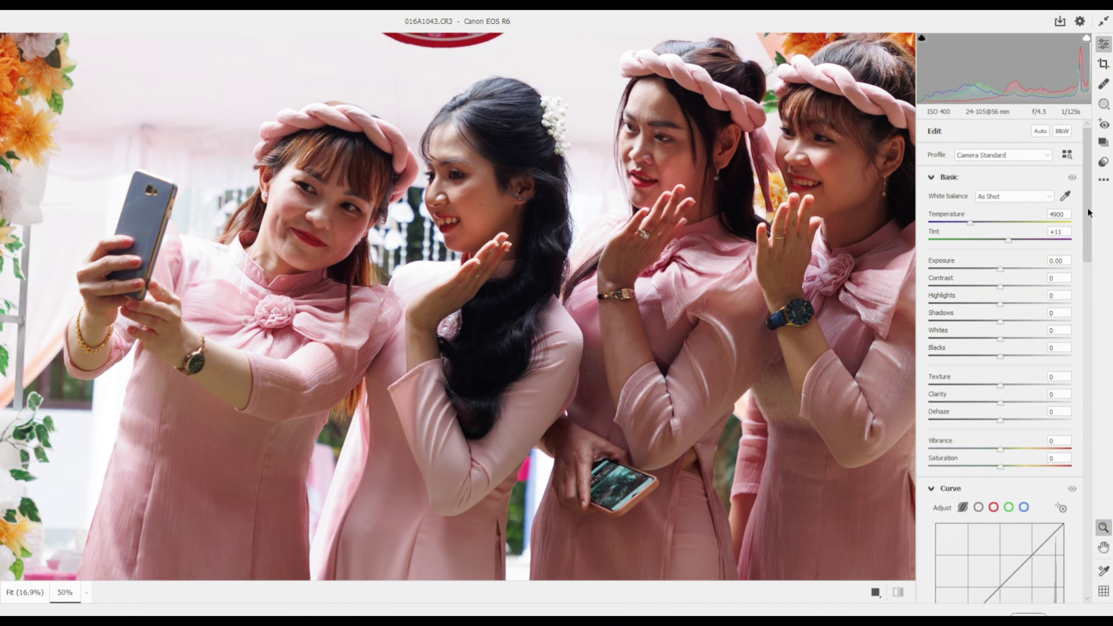
- Push curve Darks and Shadows fully, compare before/after, then reset Darks and lower Shadows
left_click_drag(1089, 212, 1084, 298)
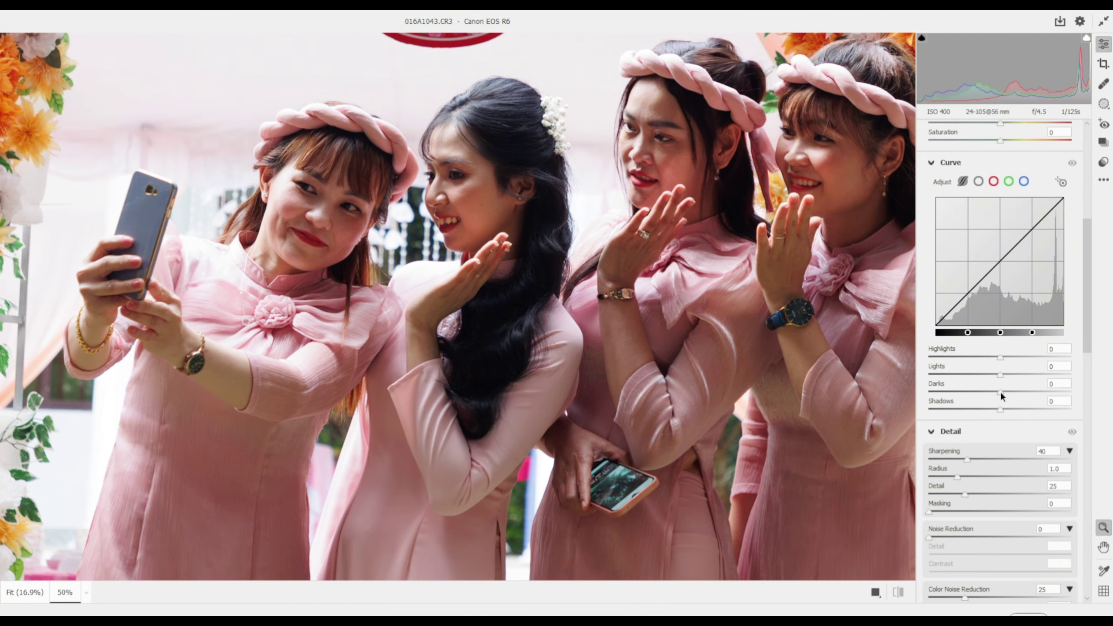
left_click_drag(1000, 393, 1072, 392)
key("p")
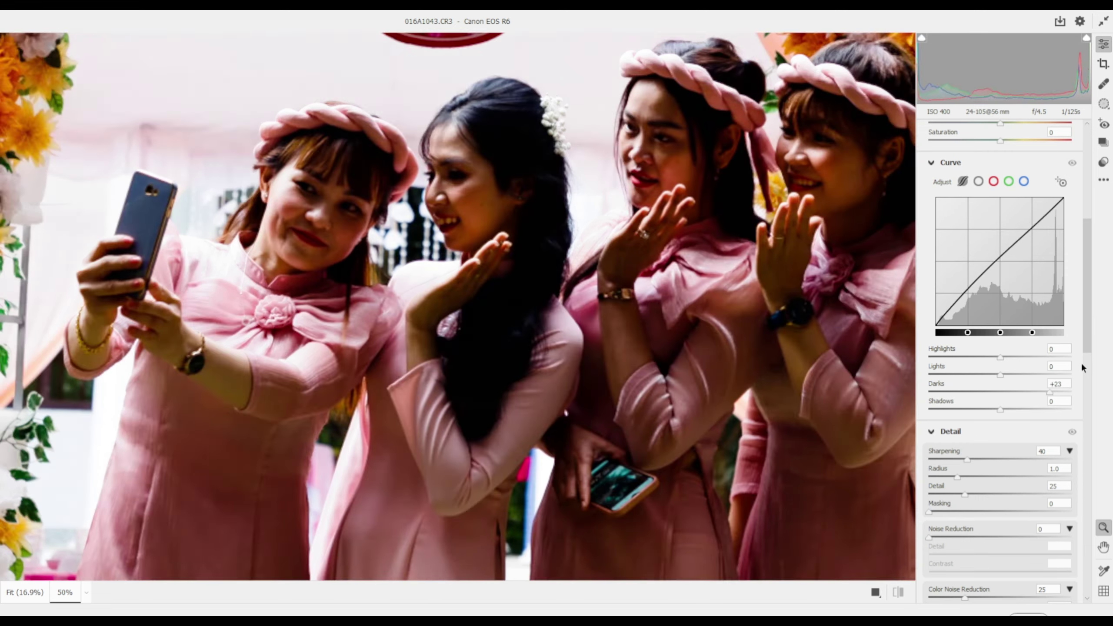
key("p")
left_click_drag(1000, 410, 1072, 410)
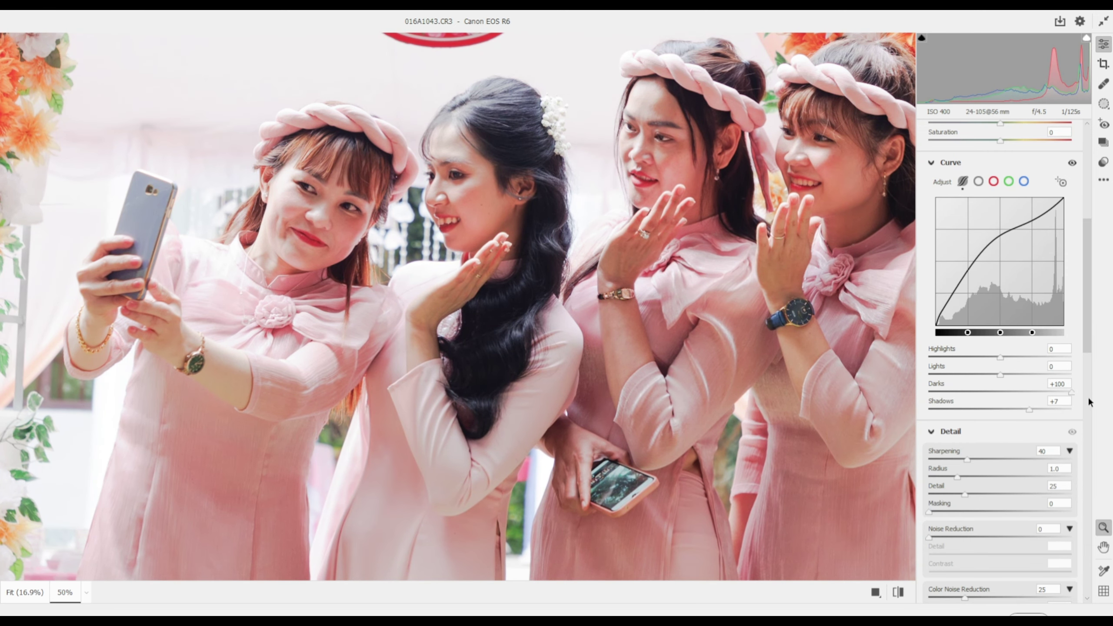
double_click(1071, 391)
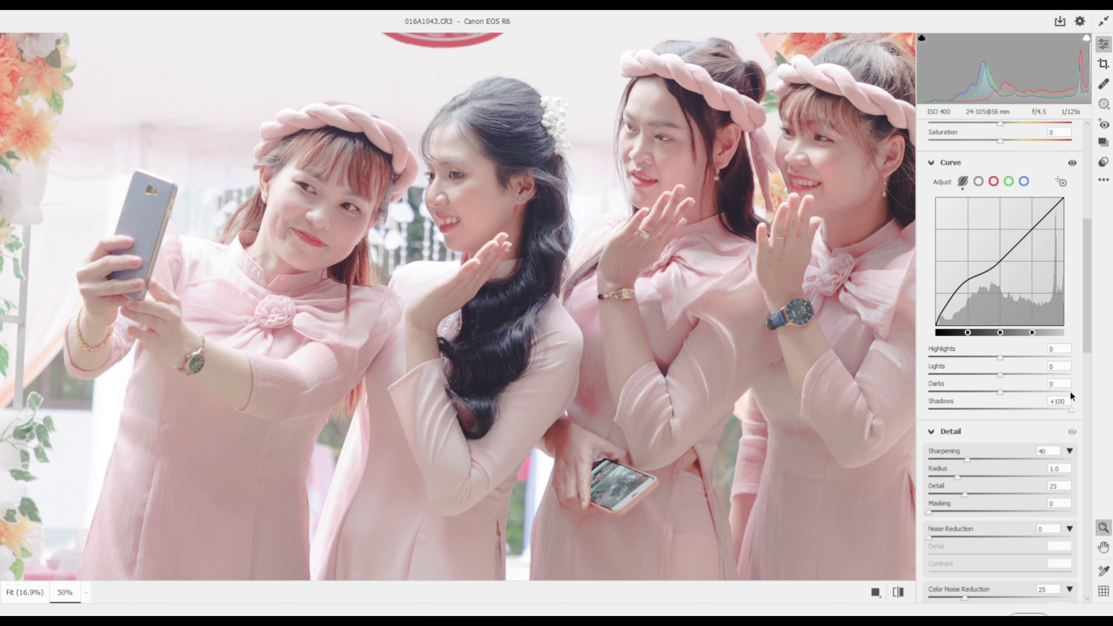
mouse_move(1072, 410)
left_mouse_down()
mouse_move(1056, 410)
mouse_move(1095, 408)
mouse_move(998, 418)
left_mouse_up()
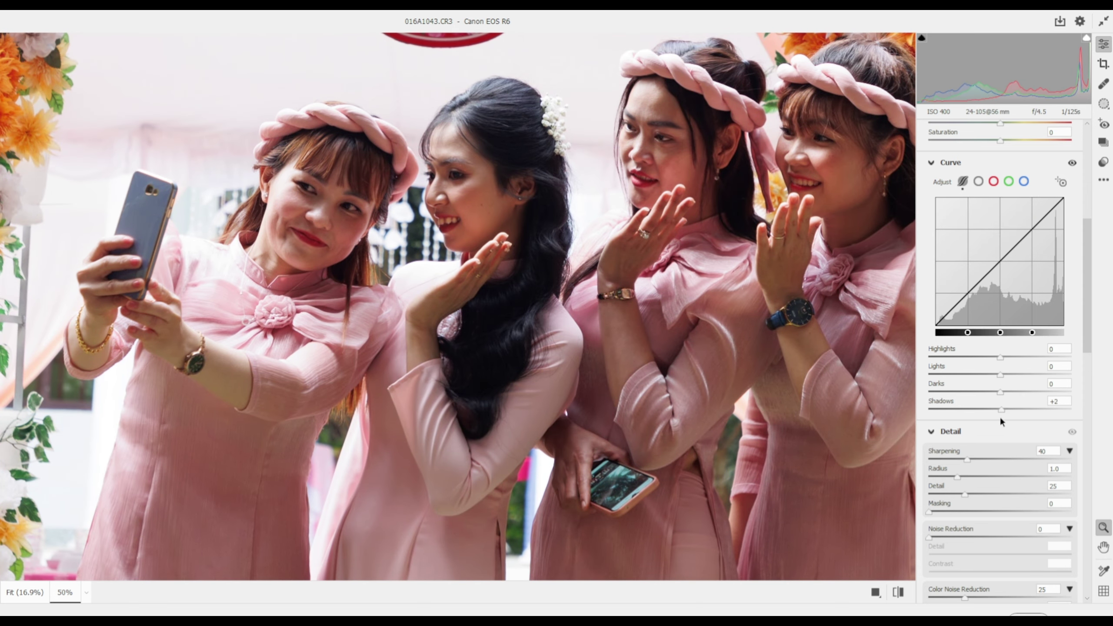
- Raise Blacks to +100 and reset it, then return curve Shadows to 0
left_click_drag(1086, 283, 1092, 221)
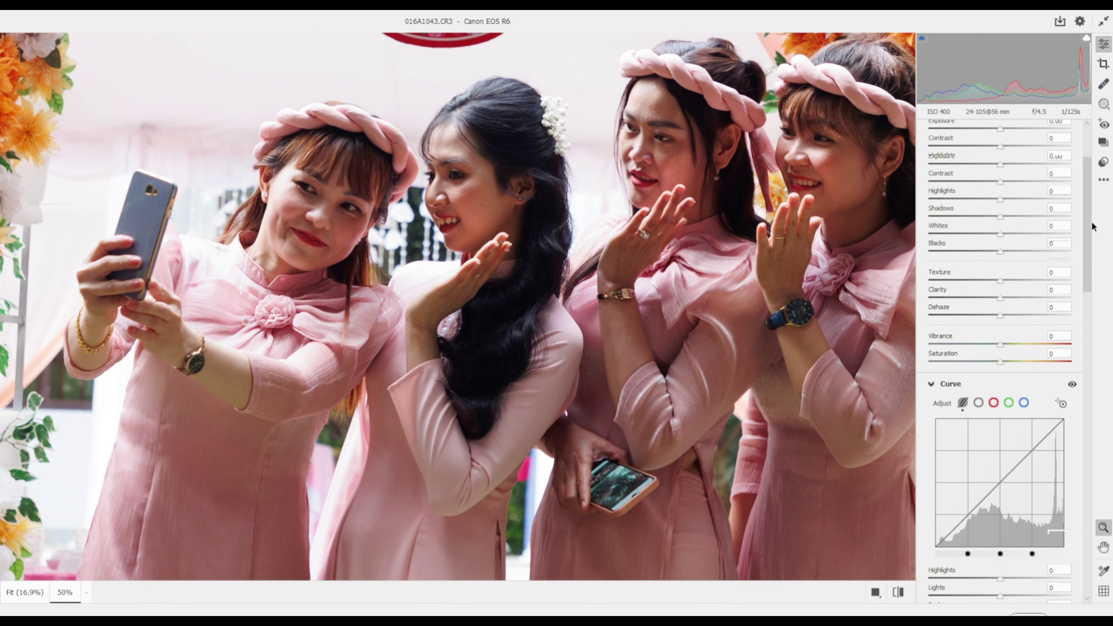
left_click_drag(1000, 254, 1095, 253)
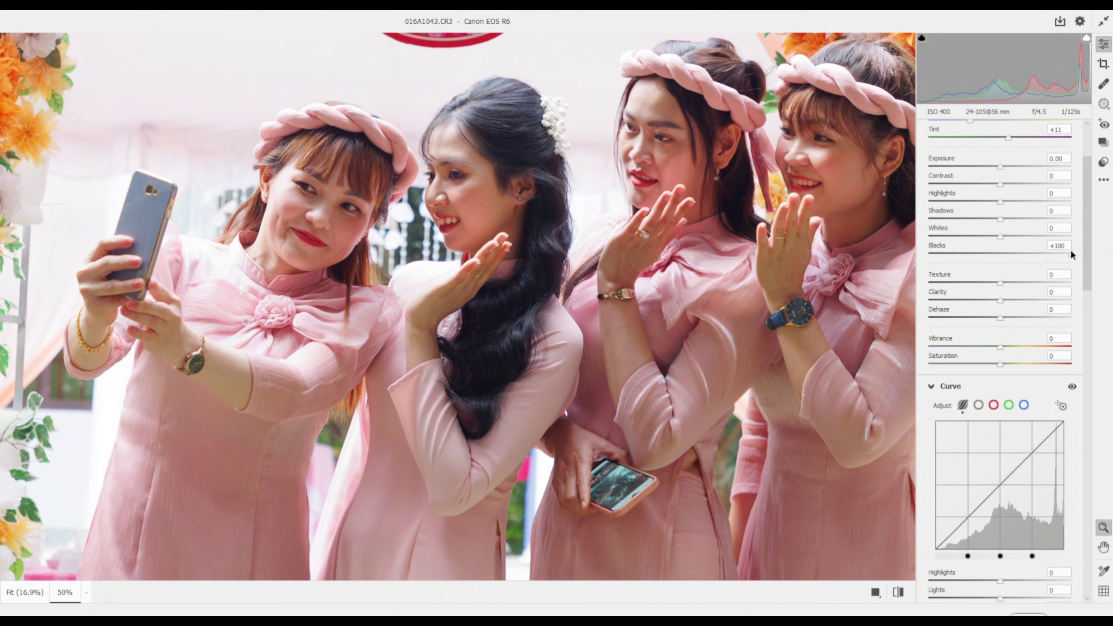
double_click(1070, 250)
scroll(1045, 465, "down", 2)
scroll(1045, 466, "down", 3)
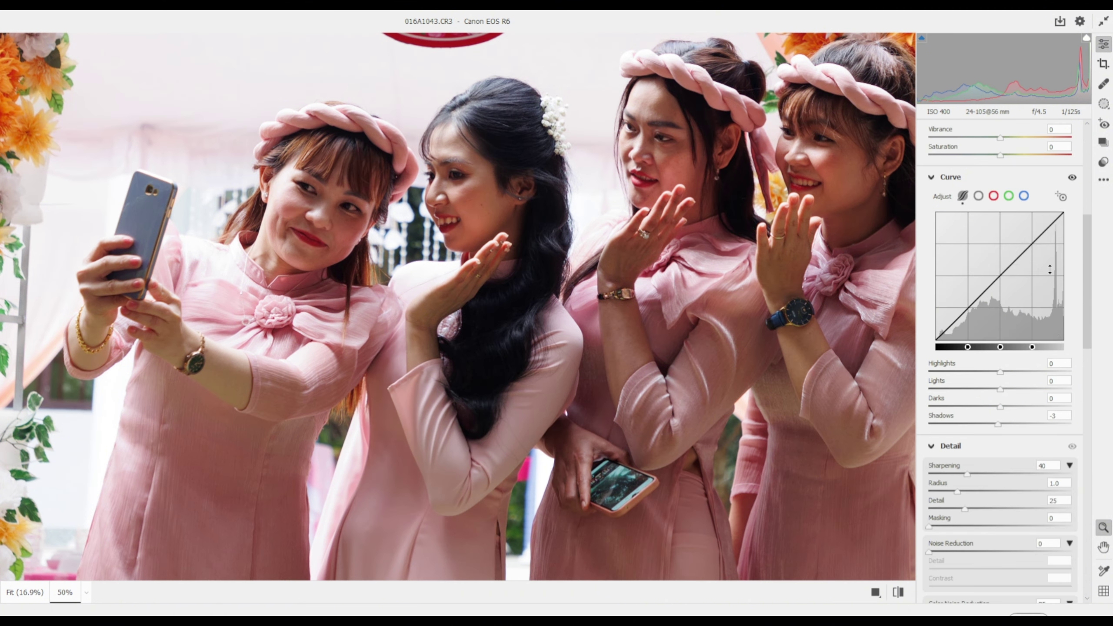
double_click(999, 423)
scroll(1031, 260, "up", 2)
scroll(1031, 260, "up", 3)
scroll(1031, 260, "up", 2)
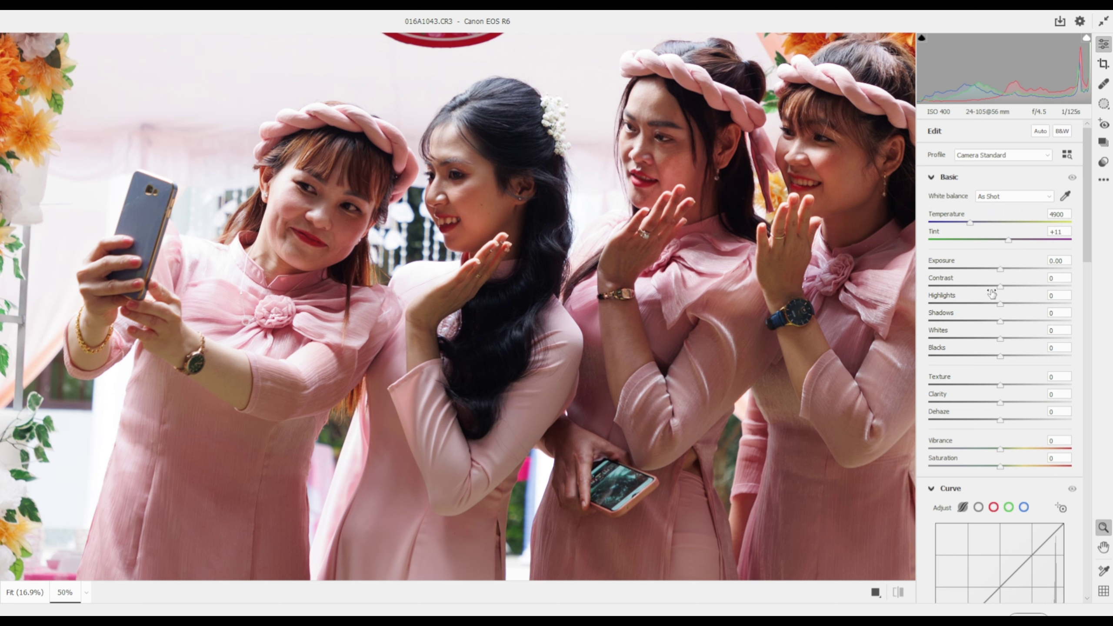
scroll(992, 293, "down", 5)
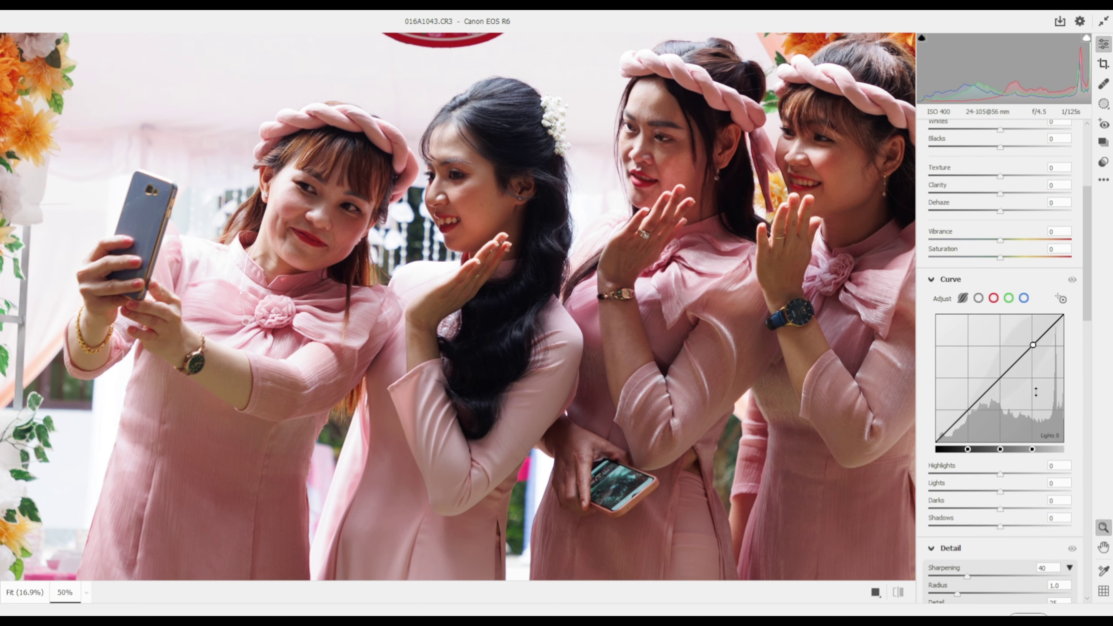
- Lift a Point Curve midtone to 117/148, then drag it off to straighten the curve
left_click(978, 298)
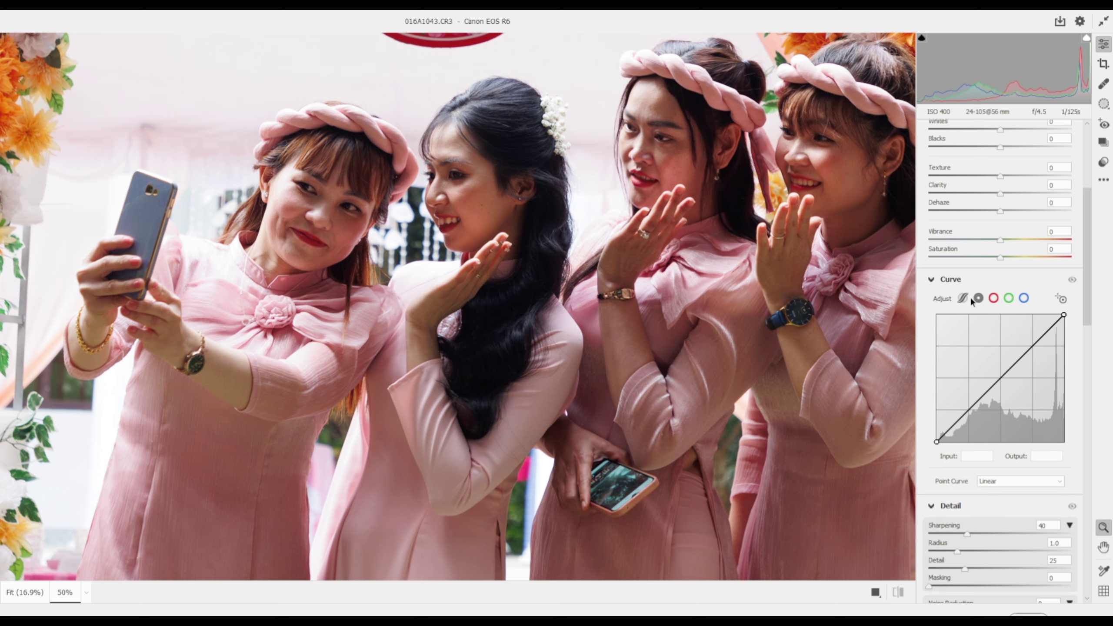
left_click(963, 298)
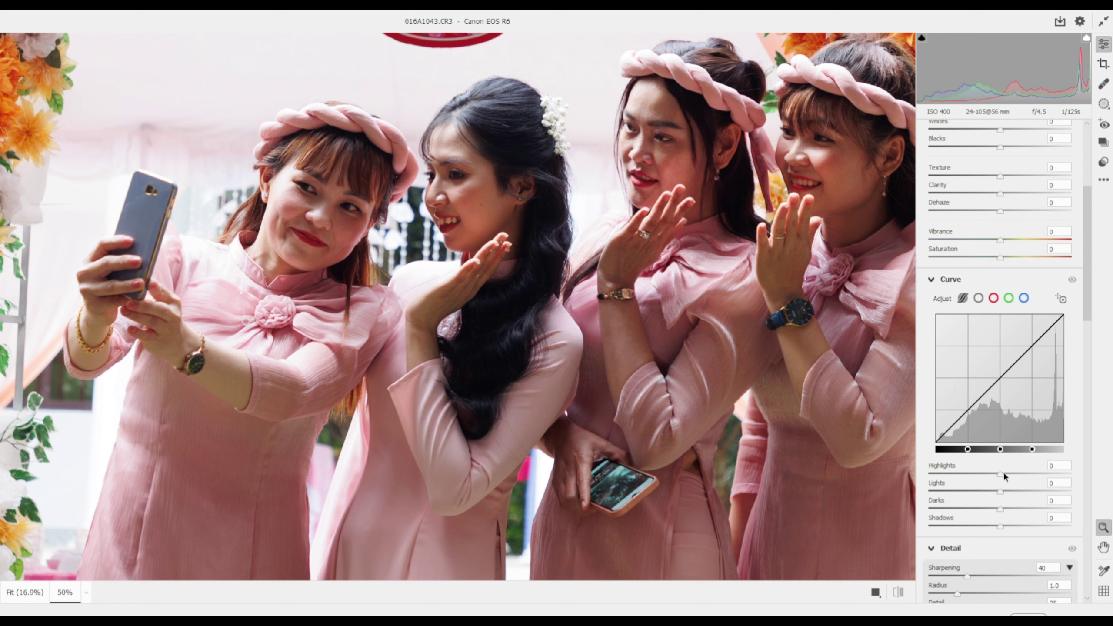
left_click(978, 299)
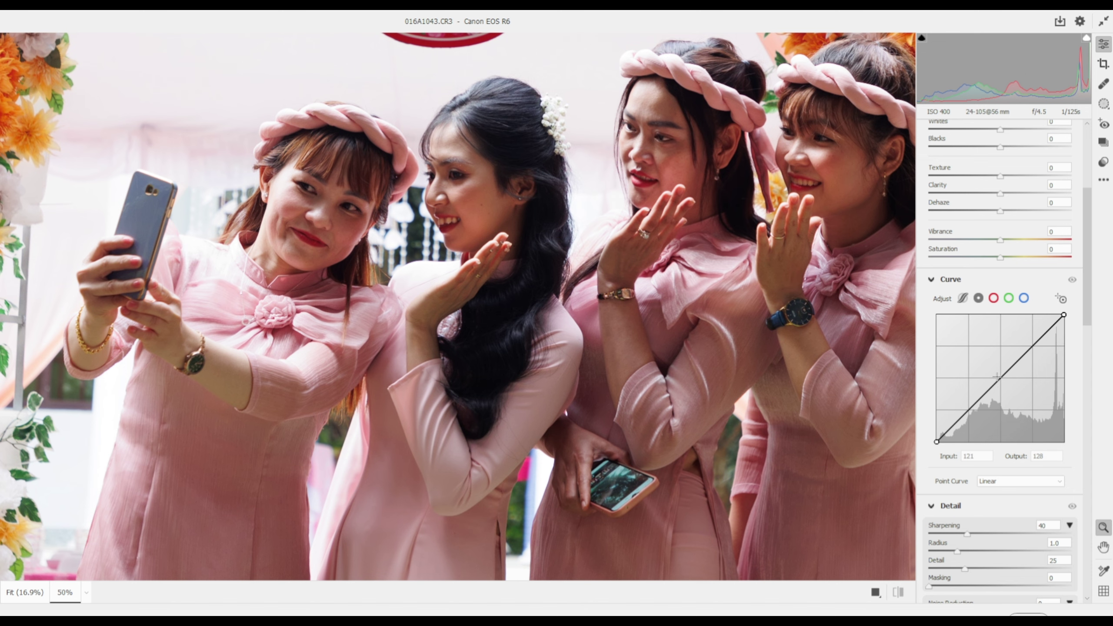
left_click_drag(998, 376, 994, 367)
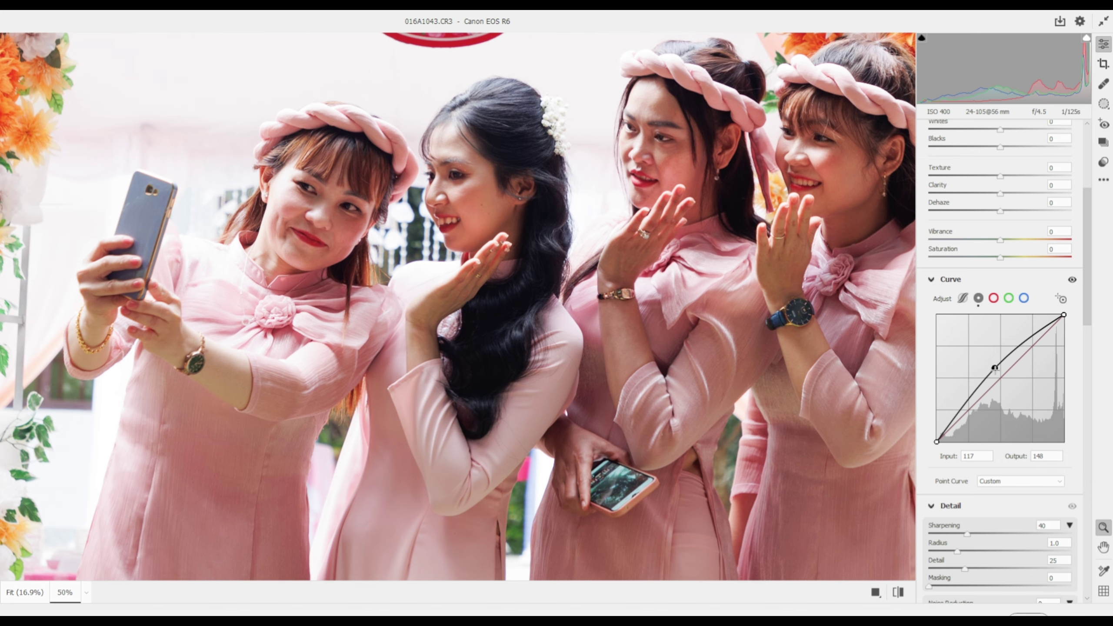
left_click_drag(995, 368, 929, 307)
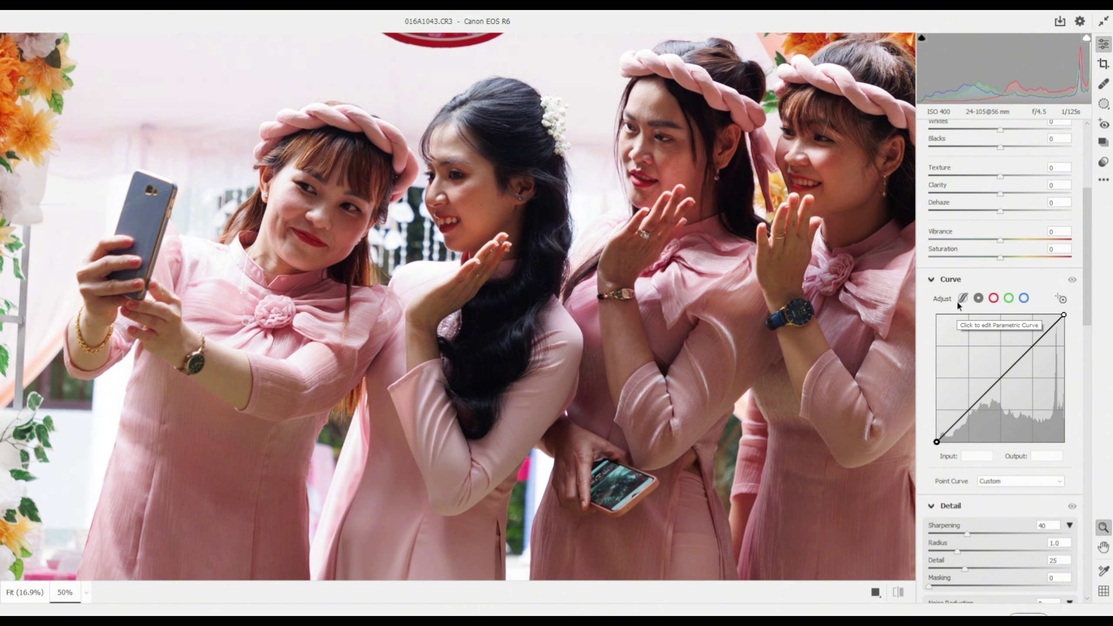
- Browse the parametric, point and Red/Green/Blue channel curves, testing and removing an RGB point
left_click(963, 298)
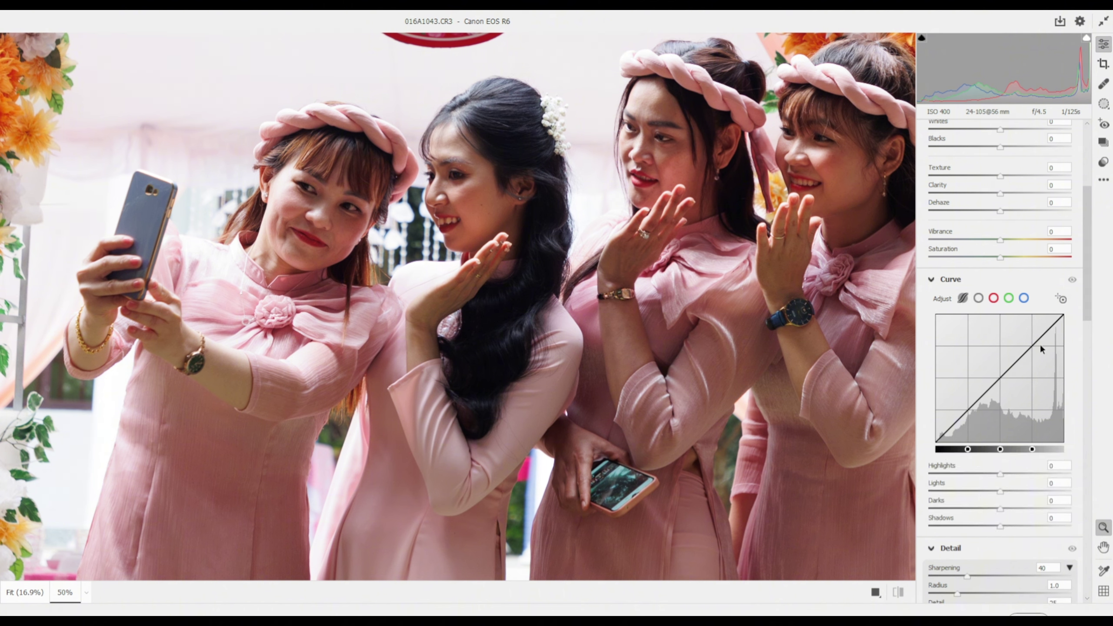
left_click(975, 299)
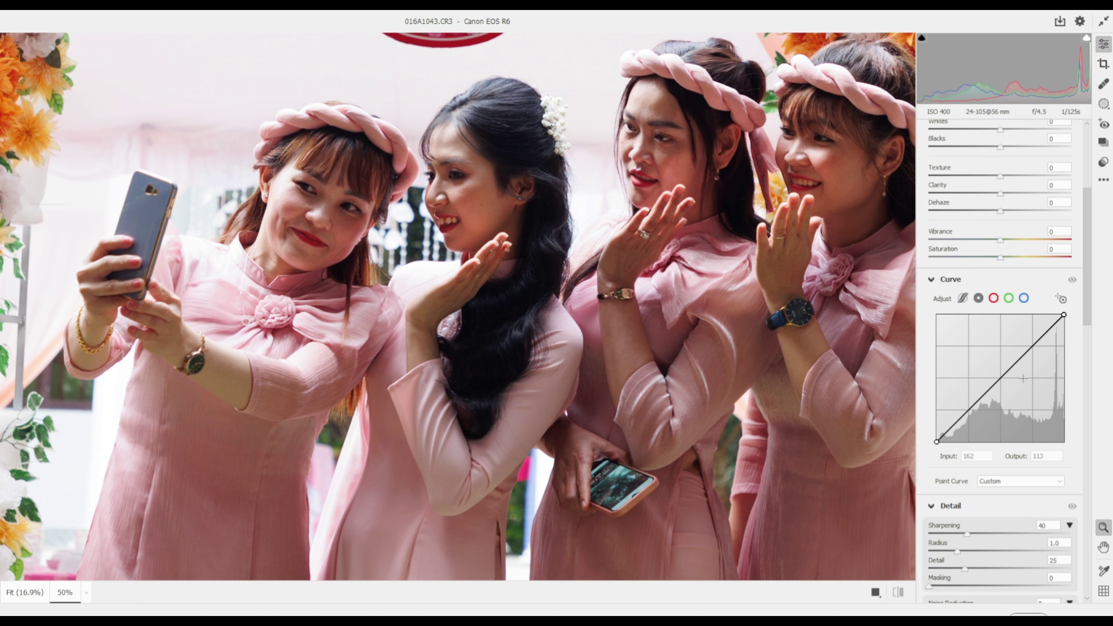
left_click(994, 299)
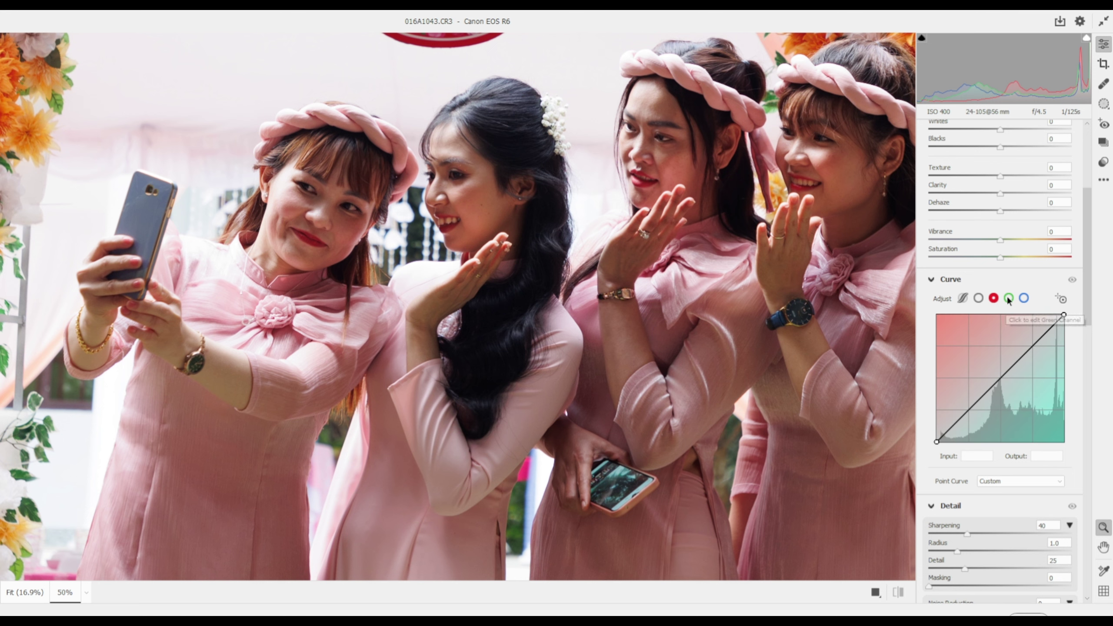
left_click(1024, 302)
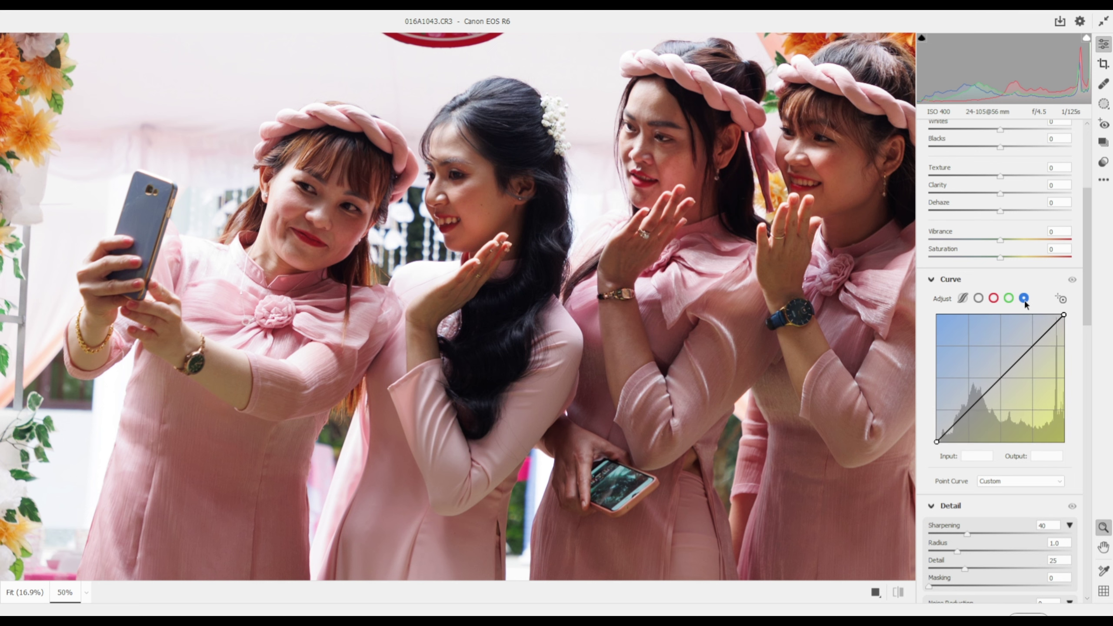
left_click(994, 300)
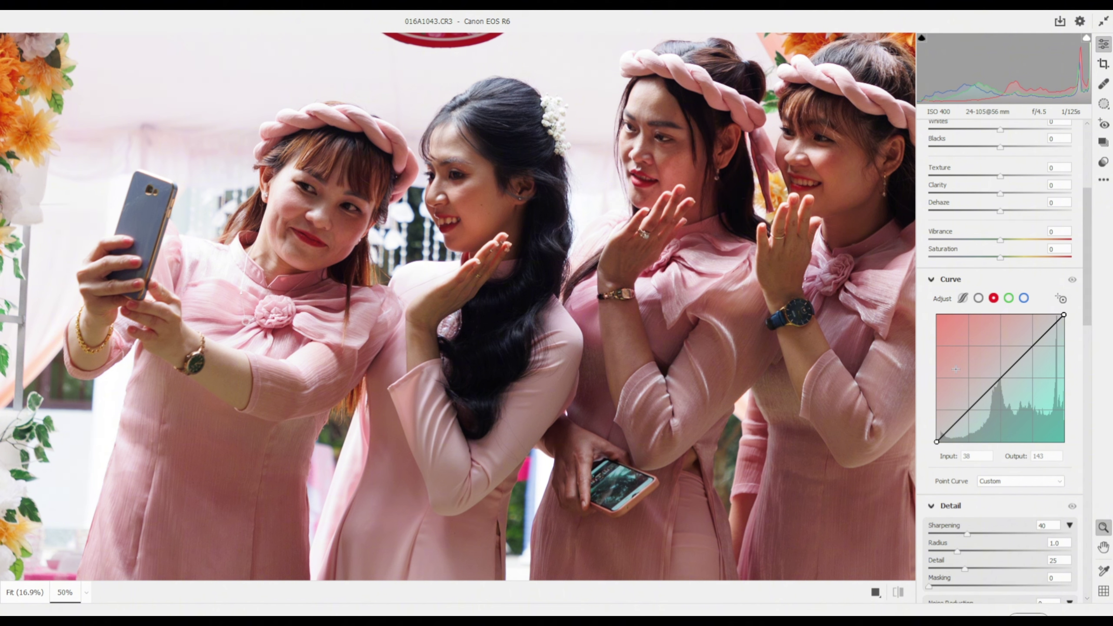
left_click(980, 298)
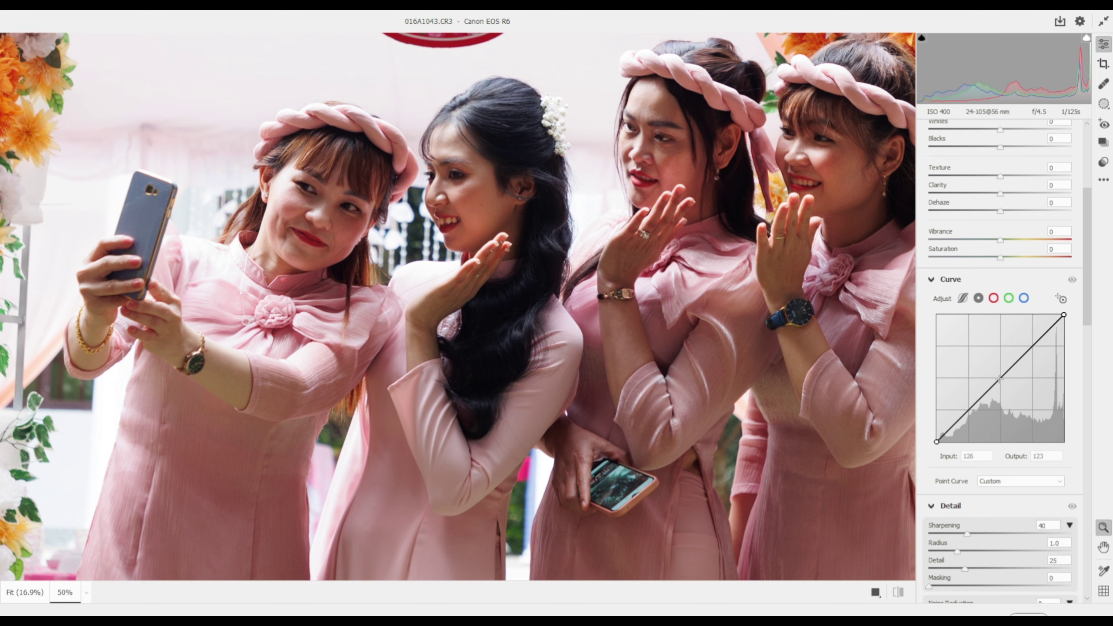
mouse_move(1000, 378)
left_mouse_down()
mouse_move(996, 366)
mouse_move(885, 476)
left_mouse_up()
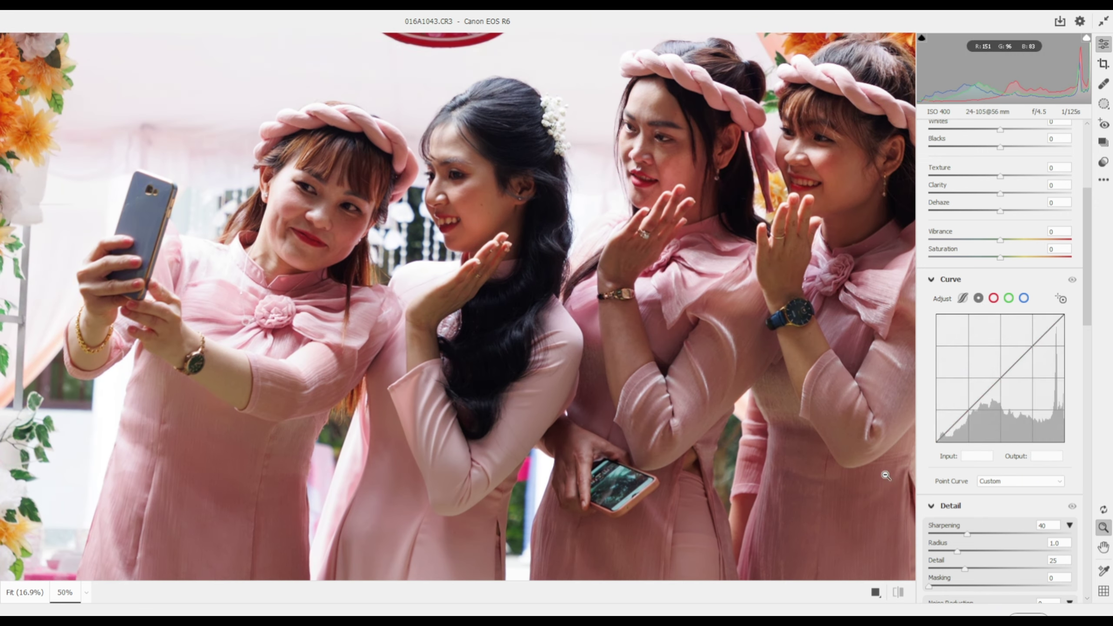
- Try parametric Highlights +60 and reset it, then lift the Red curve midtones to 111/148
left_click(962, 298)
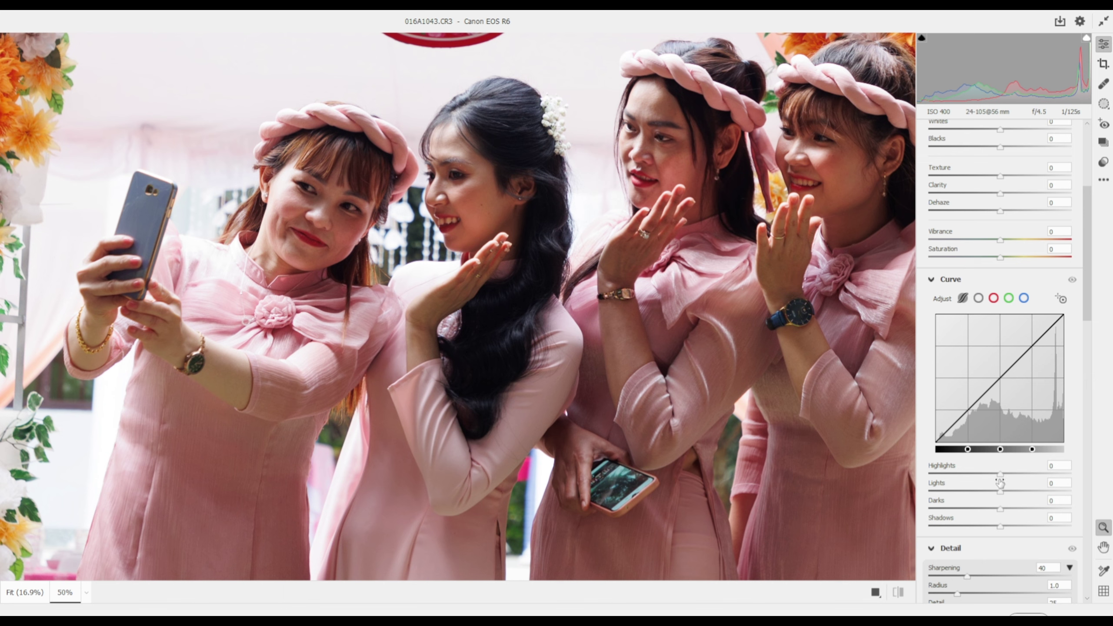
left_click_drag(1000, 473, 1044, 473)
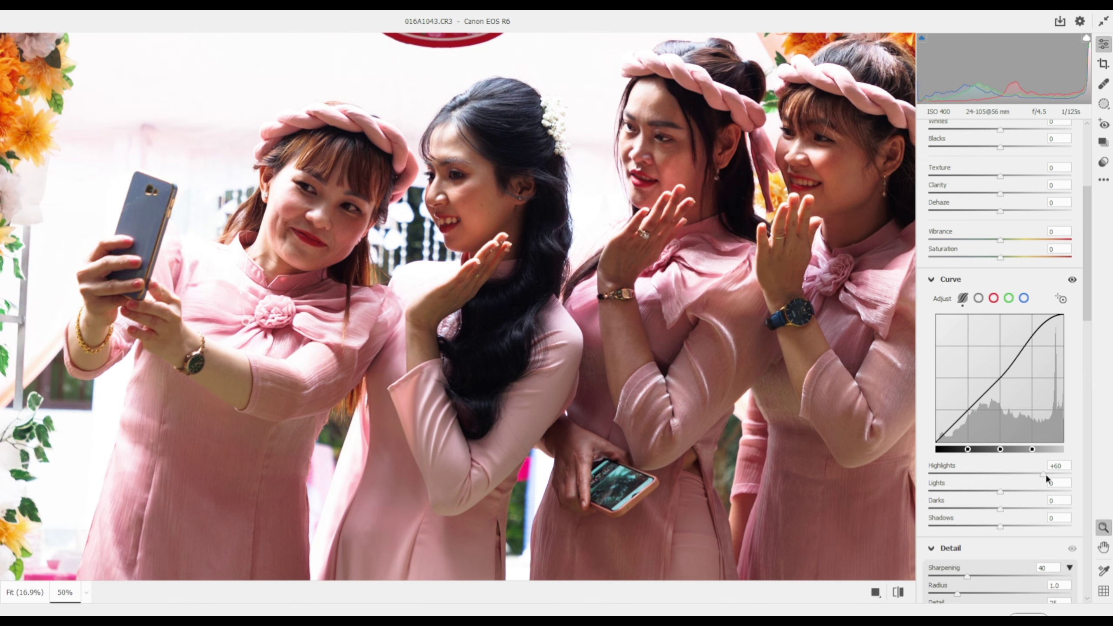
double_click(1045, 474)
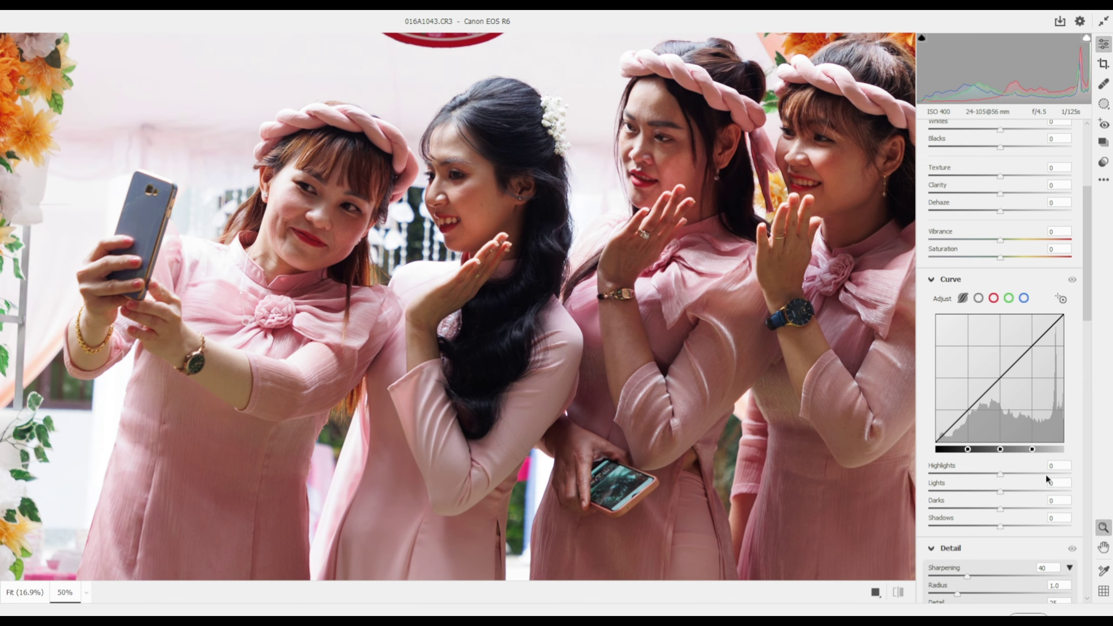
left_click(994, 299)
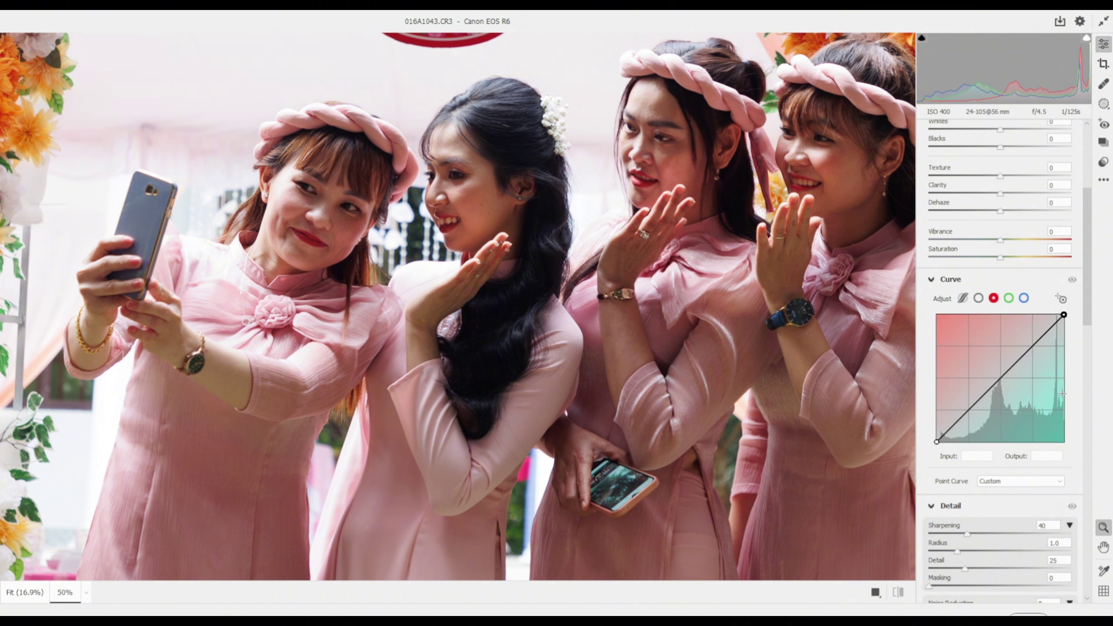
left_click_drag(998, 381, 992, 368)
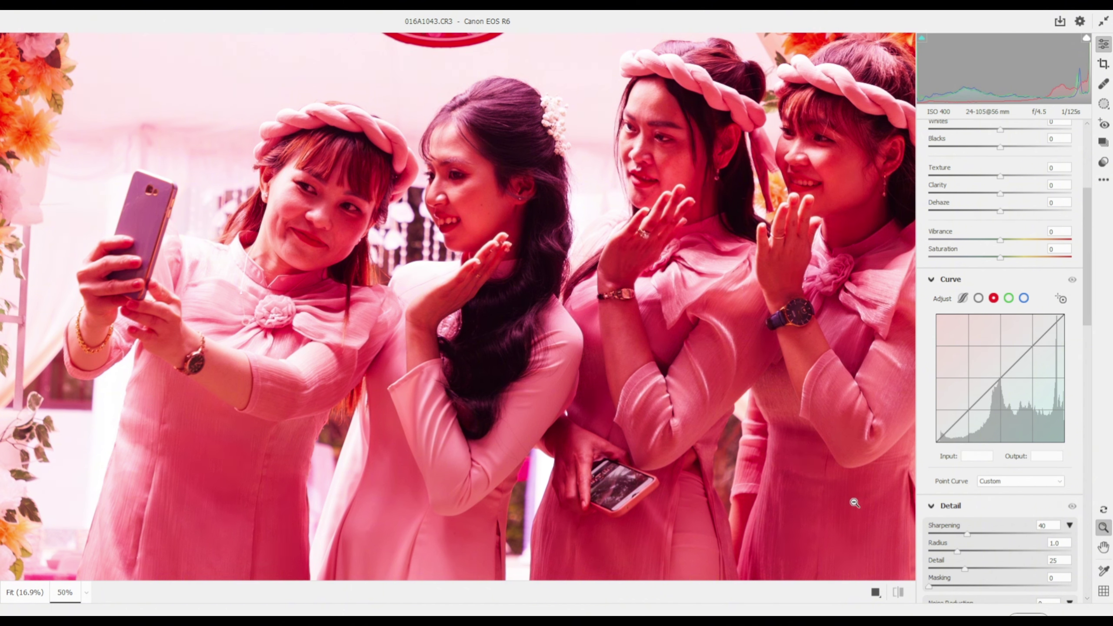
- Remove the red point and experiment with adding and removing composite RGB curve points
left_click_drag(991, 369, 984, 307)
left_click(978, 298)
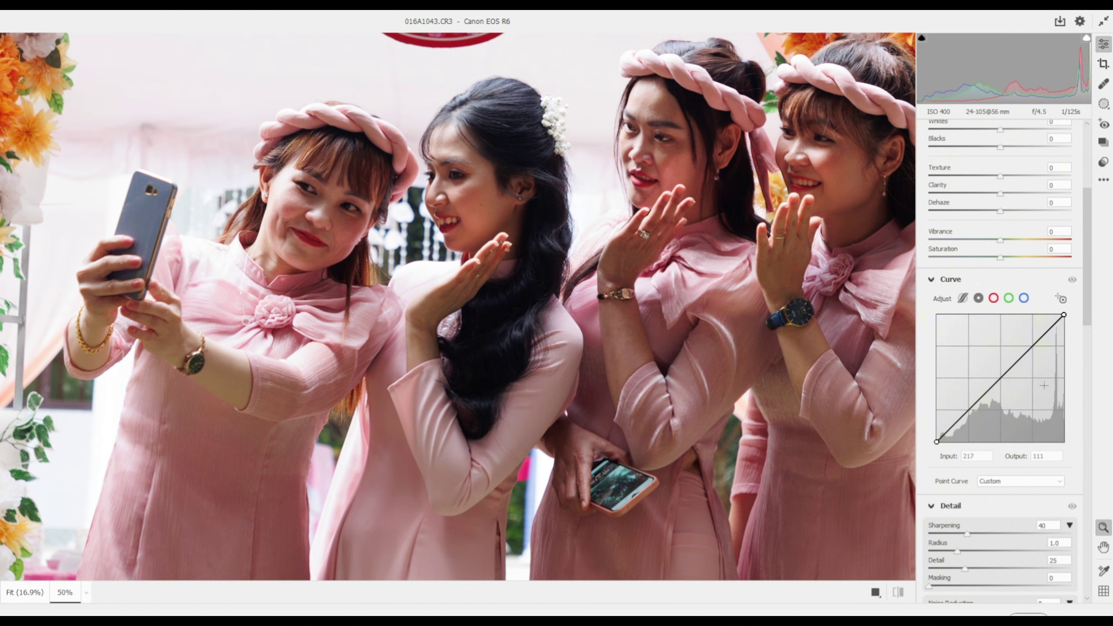
left_click_drag(1000, 378, 990, 364)
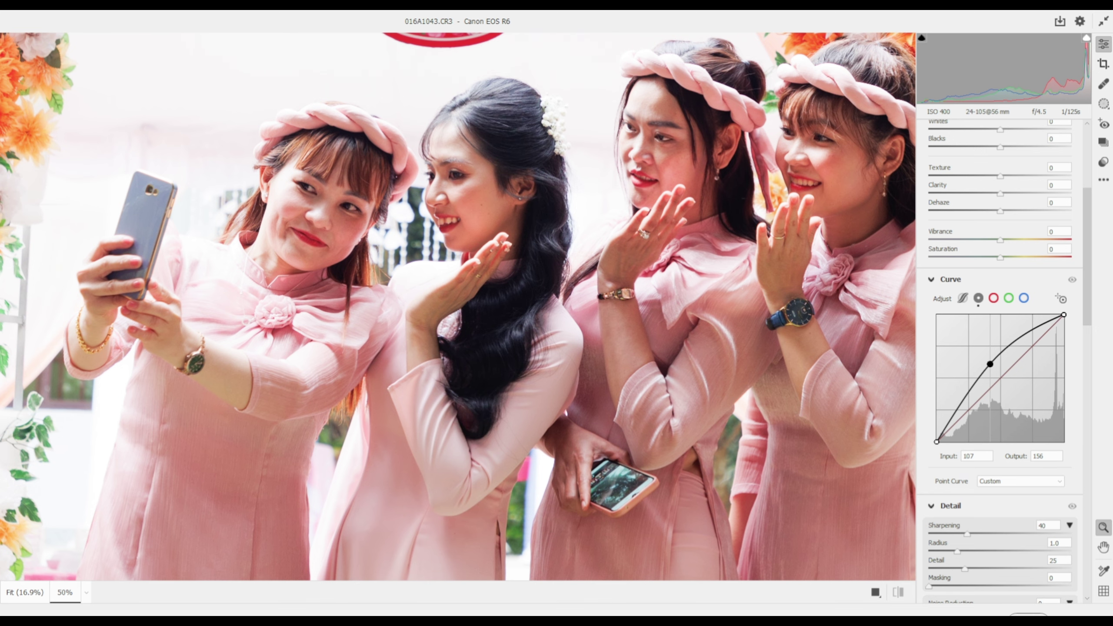
left_click_drag(1018, 337, 991, 465)
left_click_drag(1022, 341, 1021, 465)
left_click(993, 299)
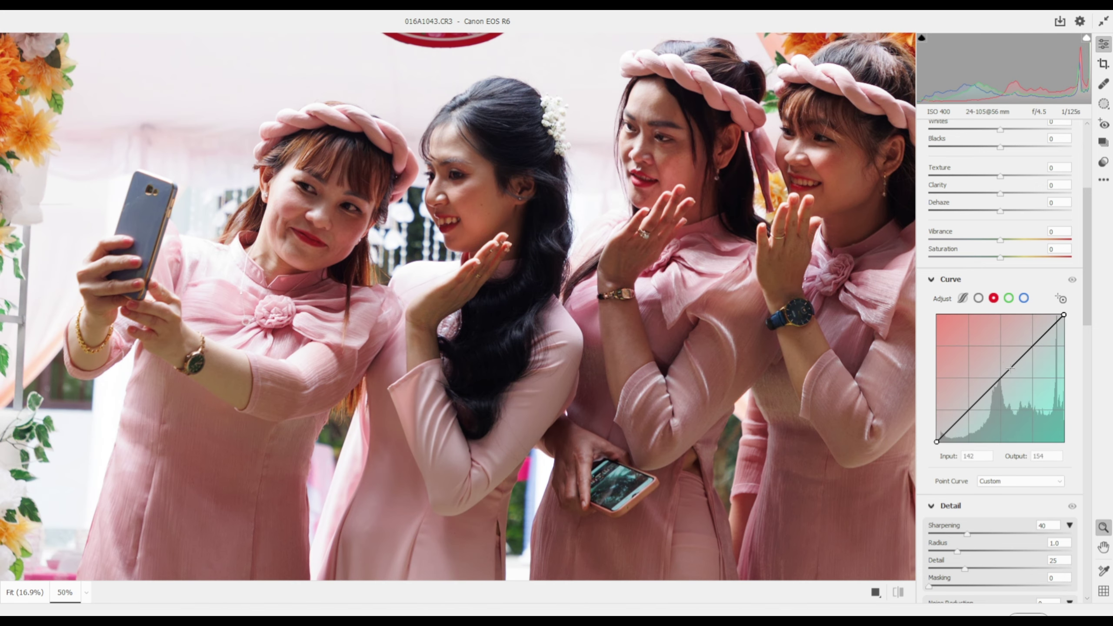
- Lift the Red, Green and Blue channel midtones, blue at 111/156, and compare with curve hidden
left_click_drag(990, 387, 991, 366)
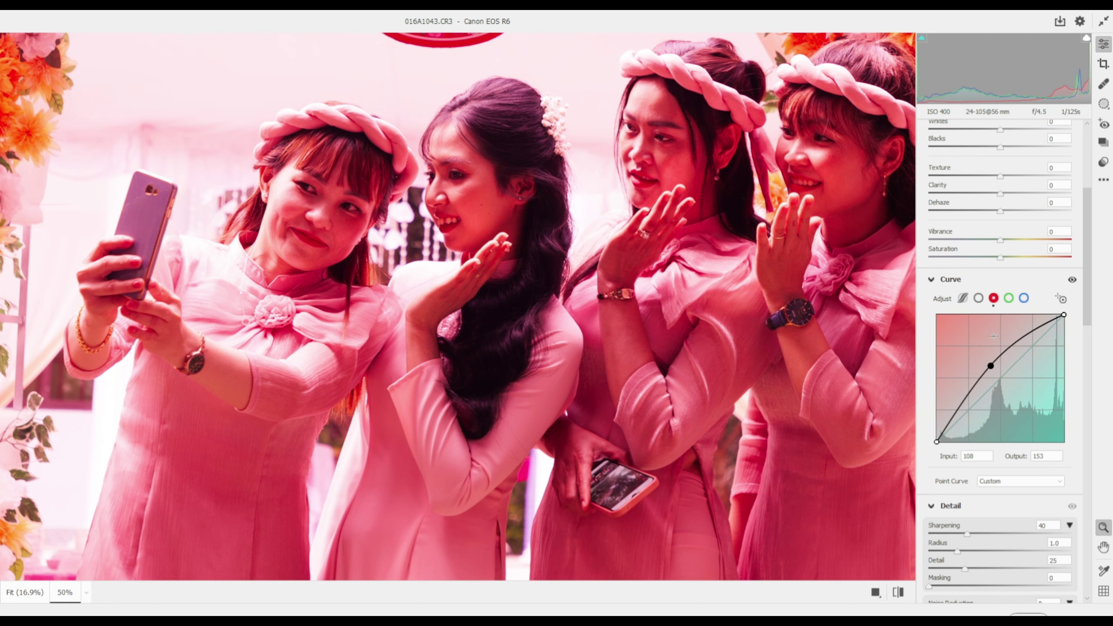
left_click(1008, 298)
left_click_drag(992, 386, 991, 365)
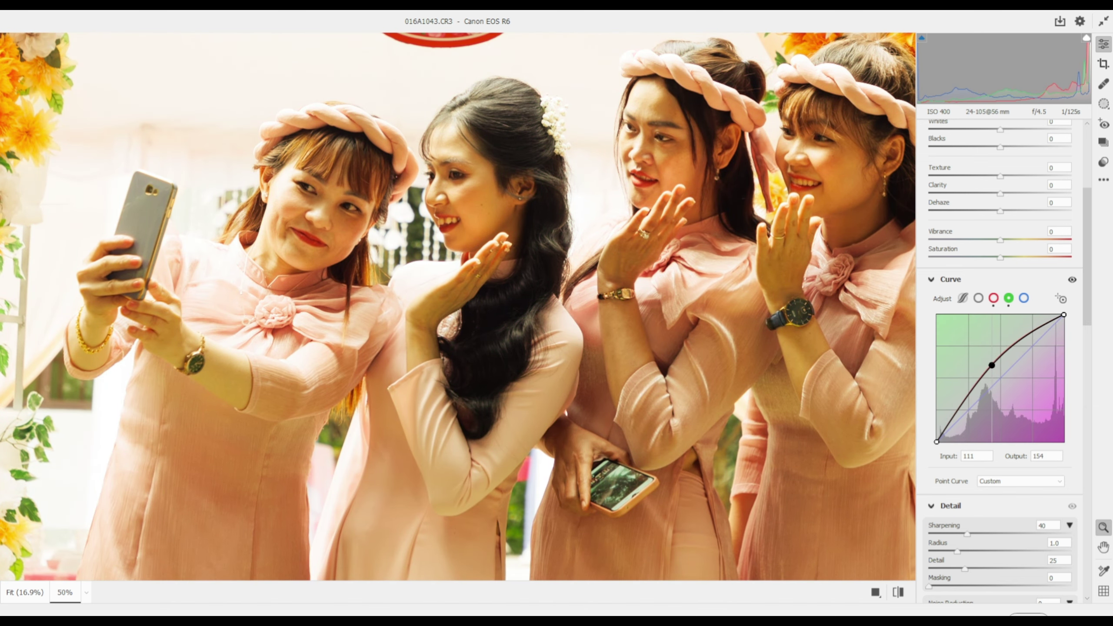
left_click(1023, 298)
left_click_drag(1002, 378, 993, 364)
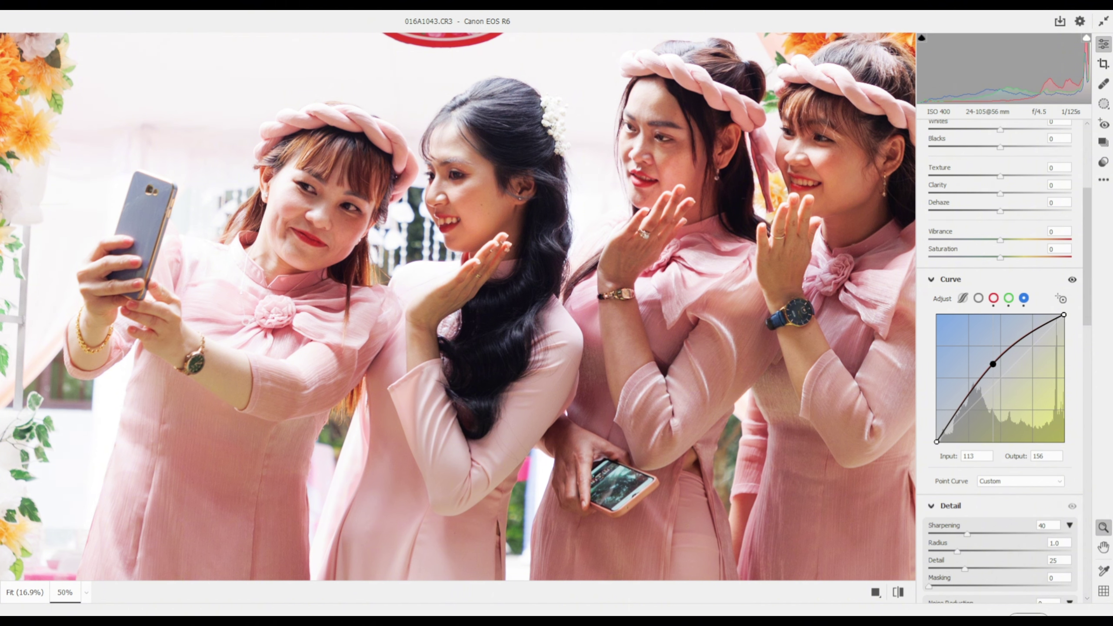
key("Left")
key("Left")
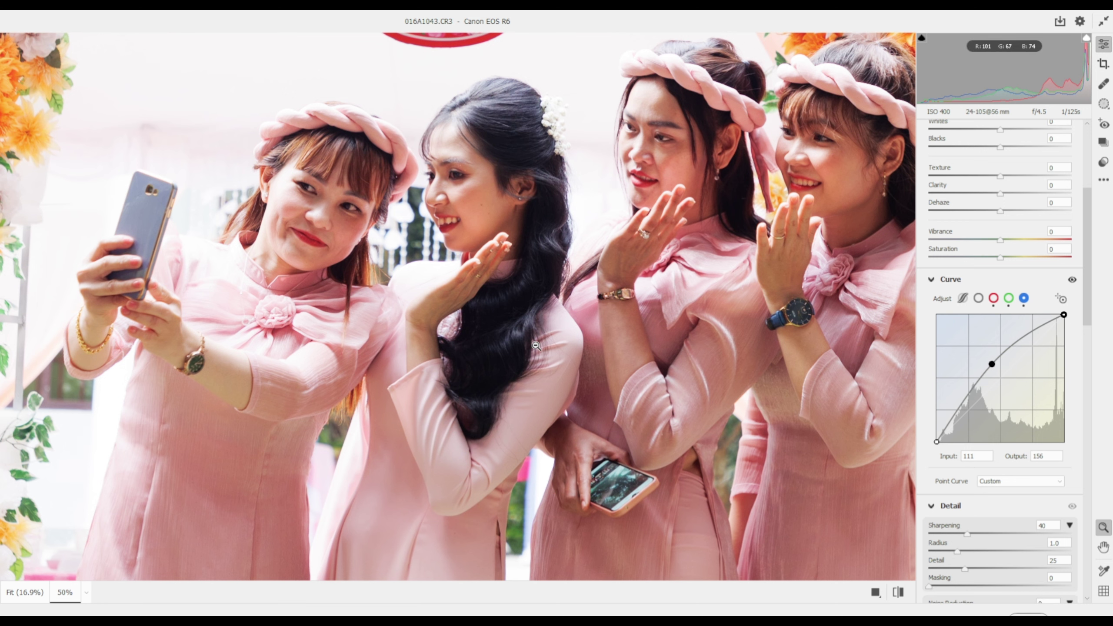
left_click(1072, 279)
left_click(1071, 280)
left_click_drag(1093, 287, 1098, 393)
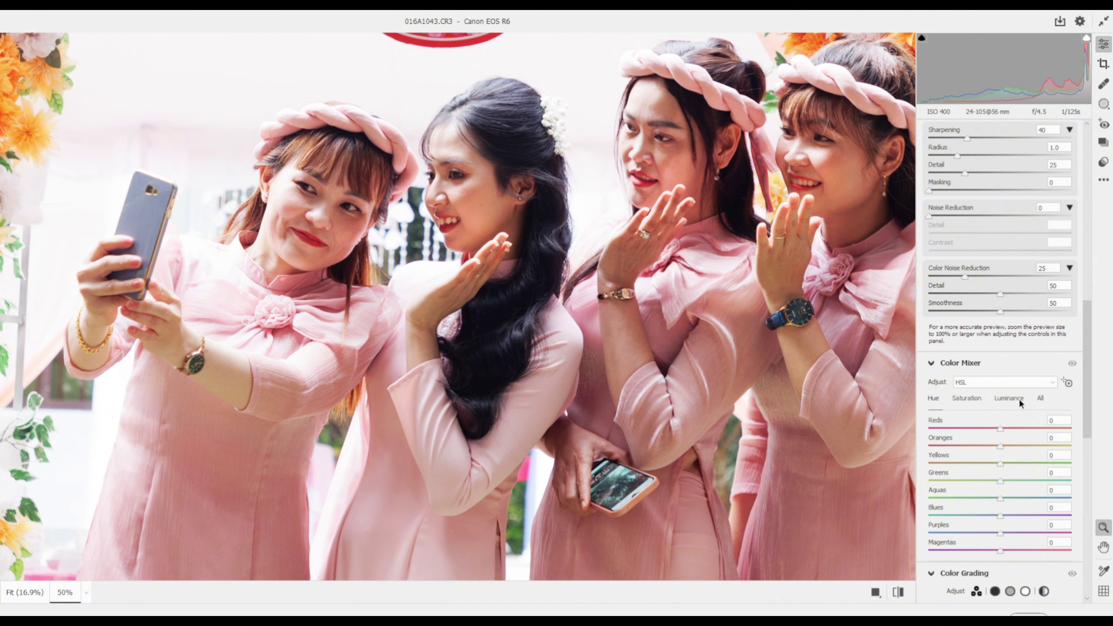
- Set the Reds luminance to -46 in the Color Mixer
left_click(1020, 400)
mouse_move(1000, 428)
left_mouse_down()
mouse_move(1071, 429)
mouse_move(969, 431)
left_mouse_up()
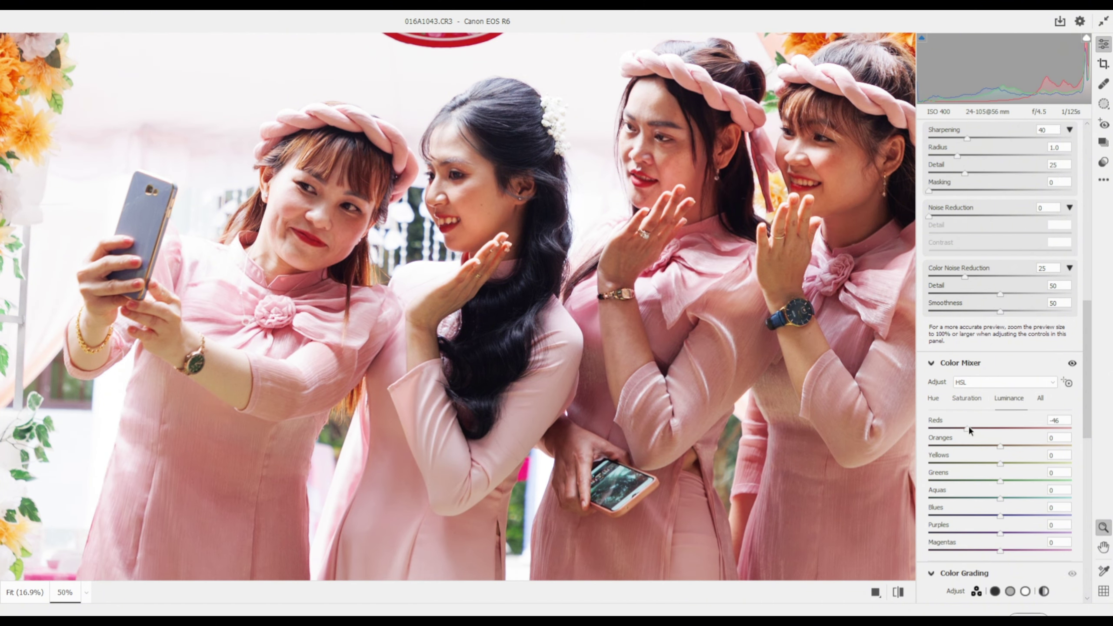
left_click_drag(1094, 372, 1082, 262)
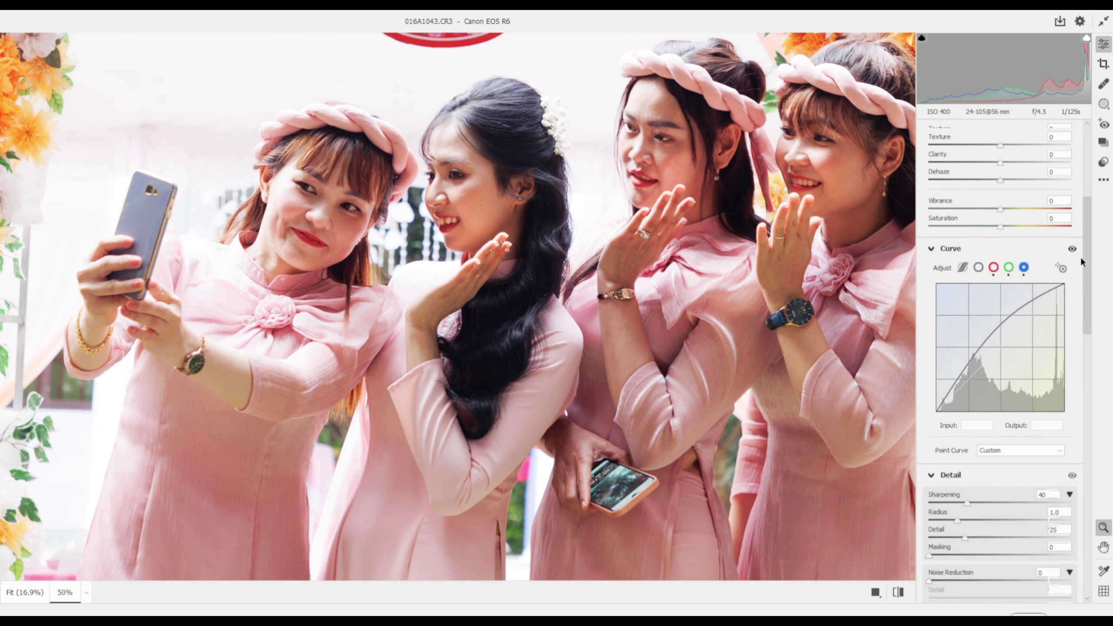
- Review the Red, Green, Blue and composite RGB channel curves
left_click(1008, 267)
left_click(994, 267)
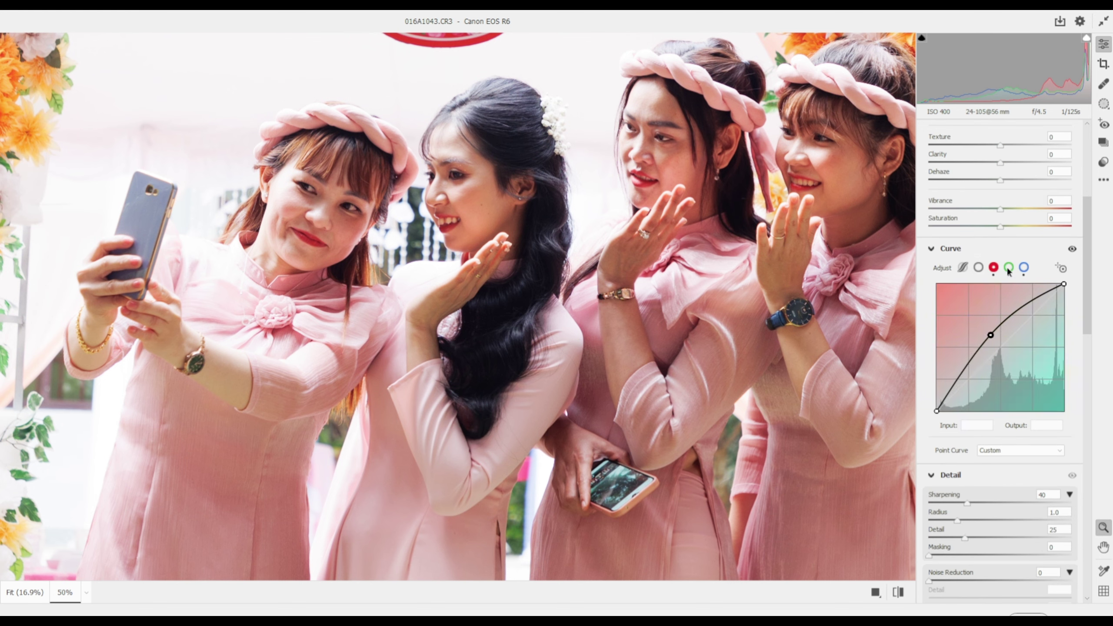
left_click(1009, 267)
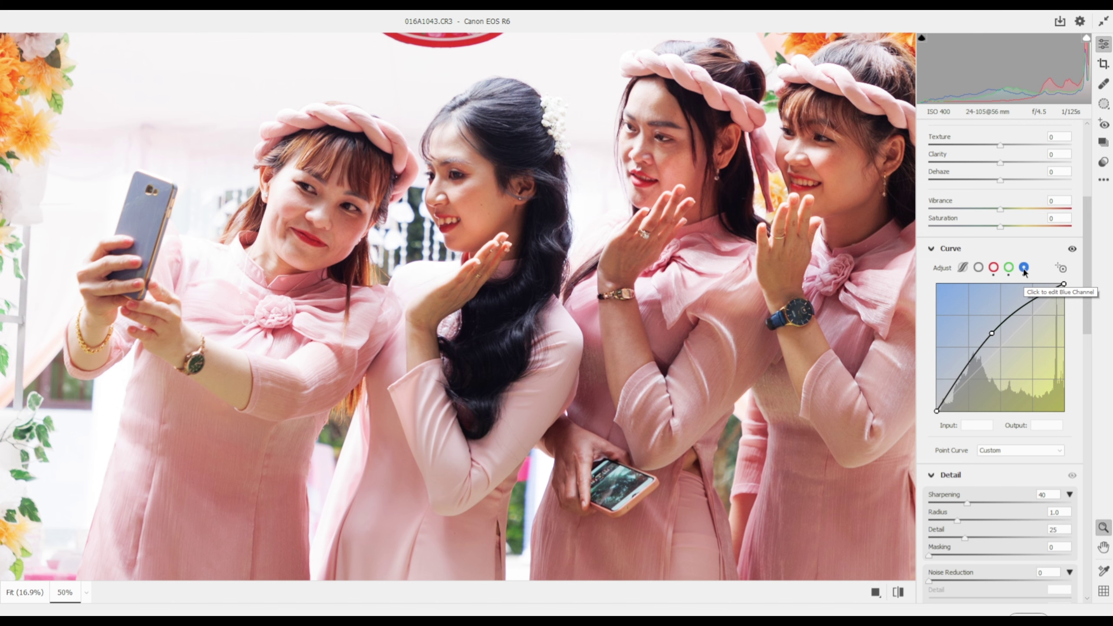
left_click(978, 267)
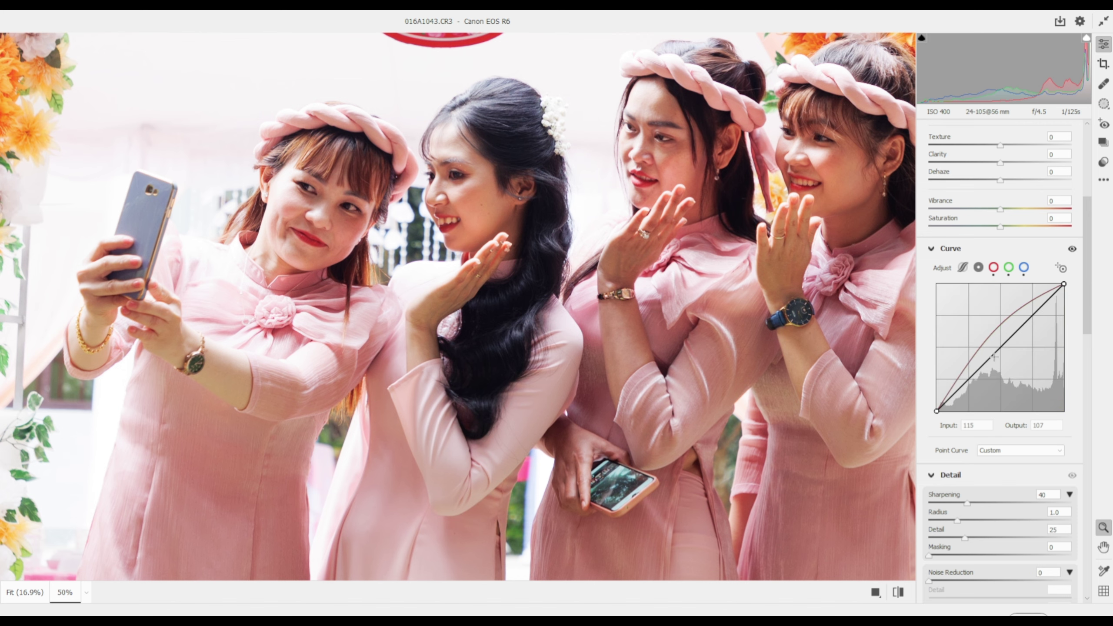
left_click(1009, 266)
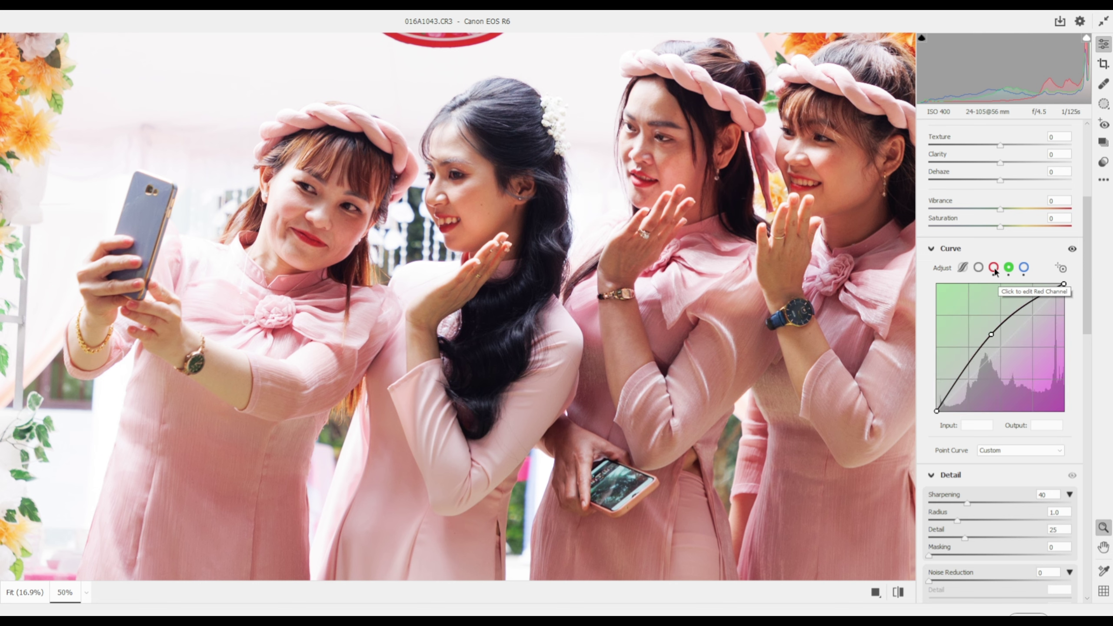
left_click(993, 268)
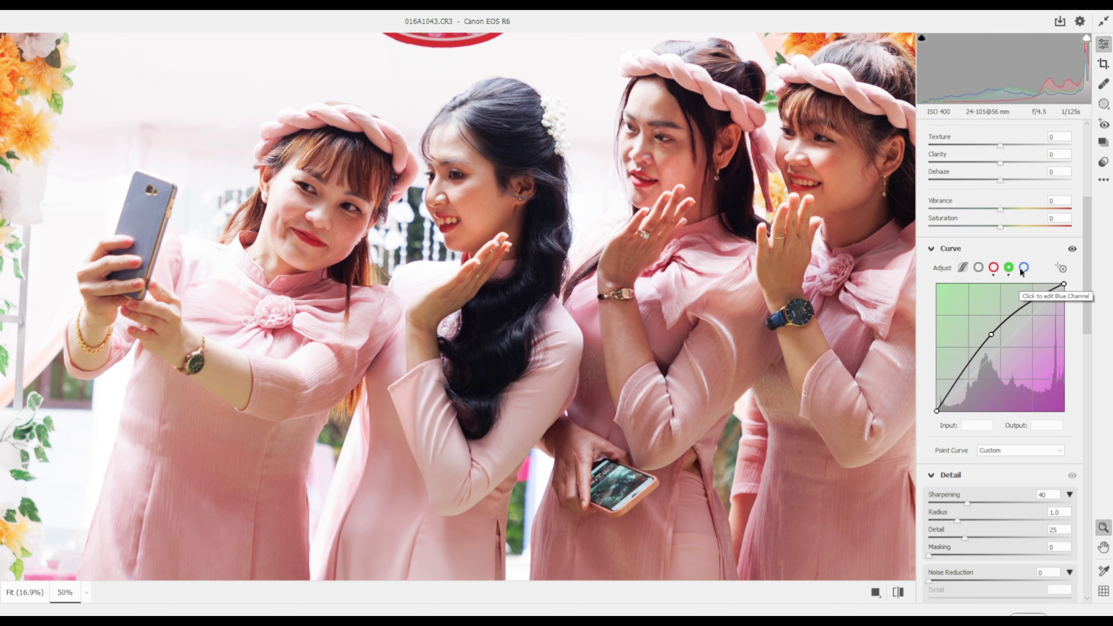
left_click(1022, 269)
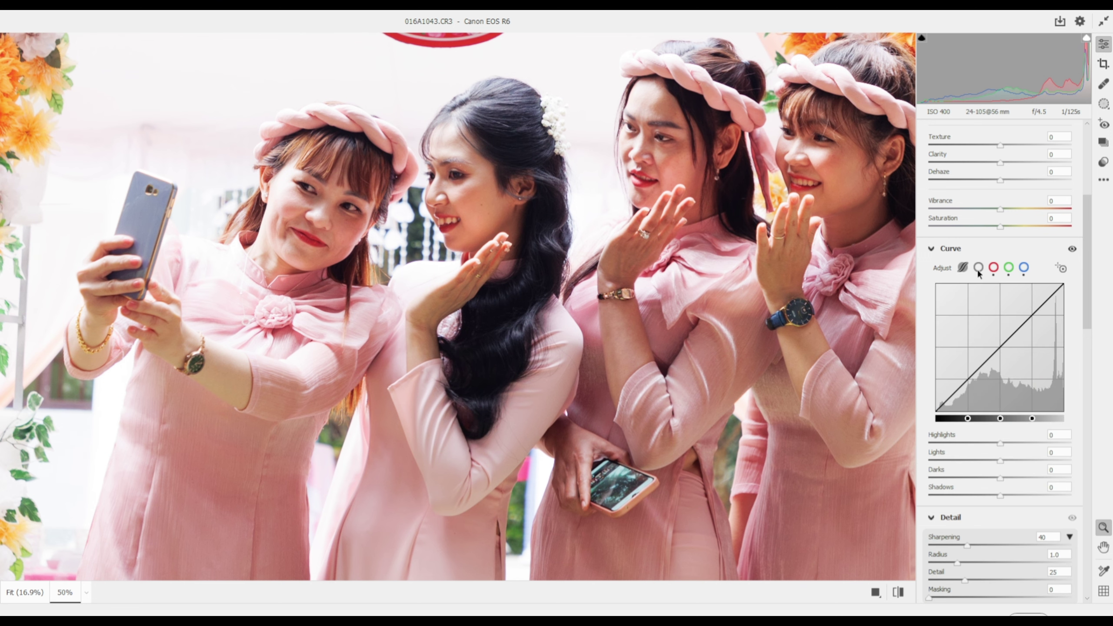
- Shift the Green curve midpoint left and nudge the Blue curve point up-left
left_click(978, 268)
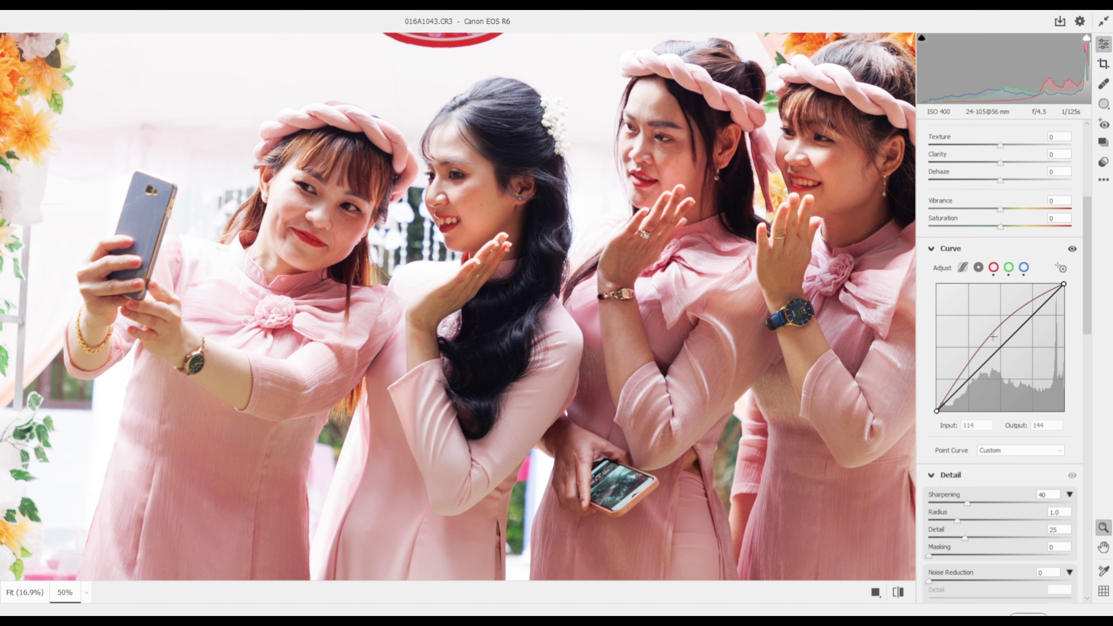
left_click(998, 268)
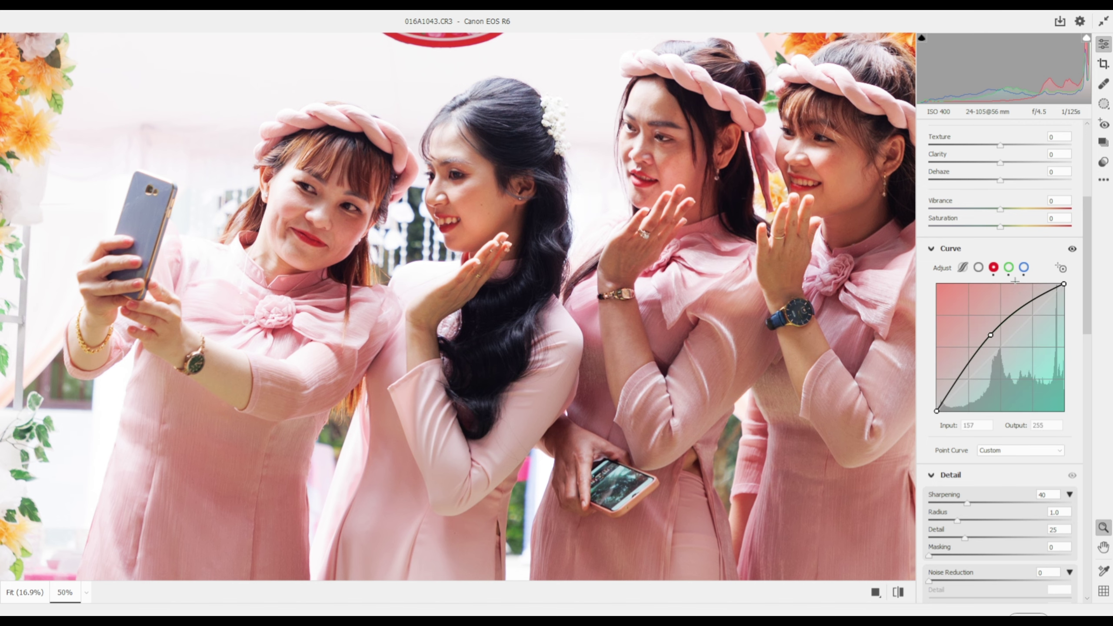
left_click(1008, 268)
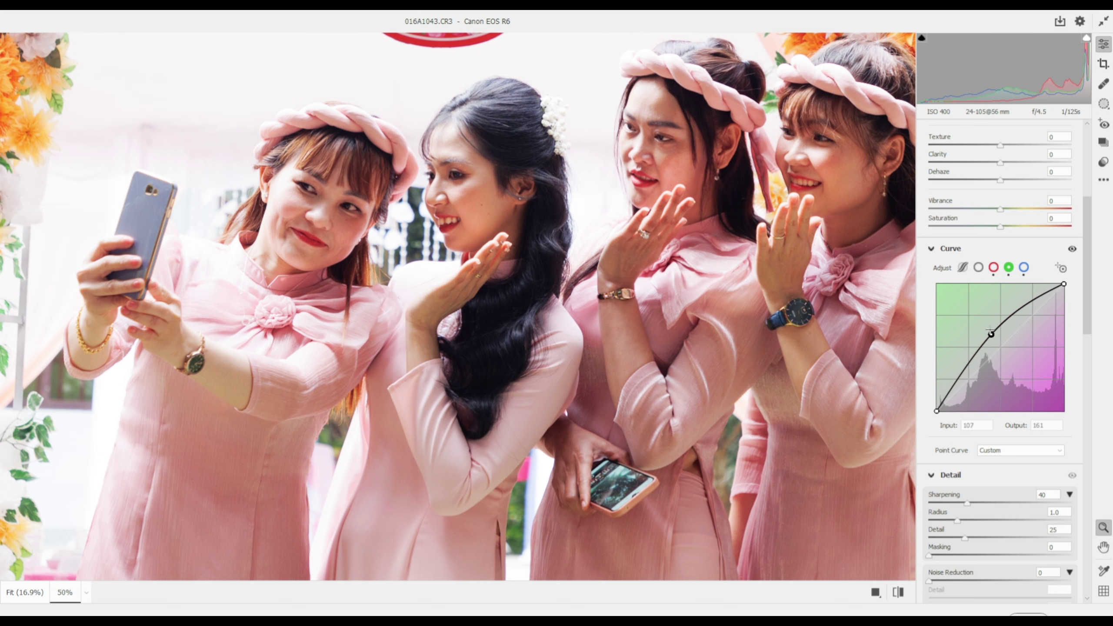
left_click_drag(992, 334, 985, 332)
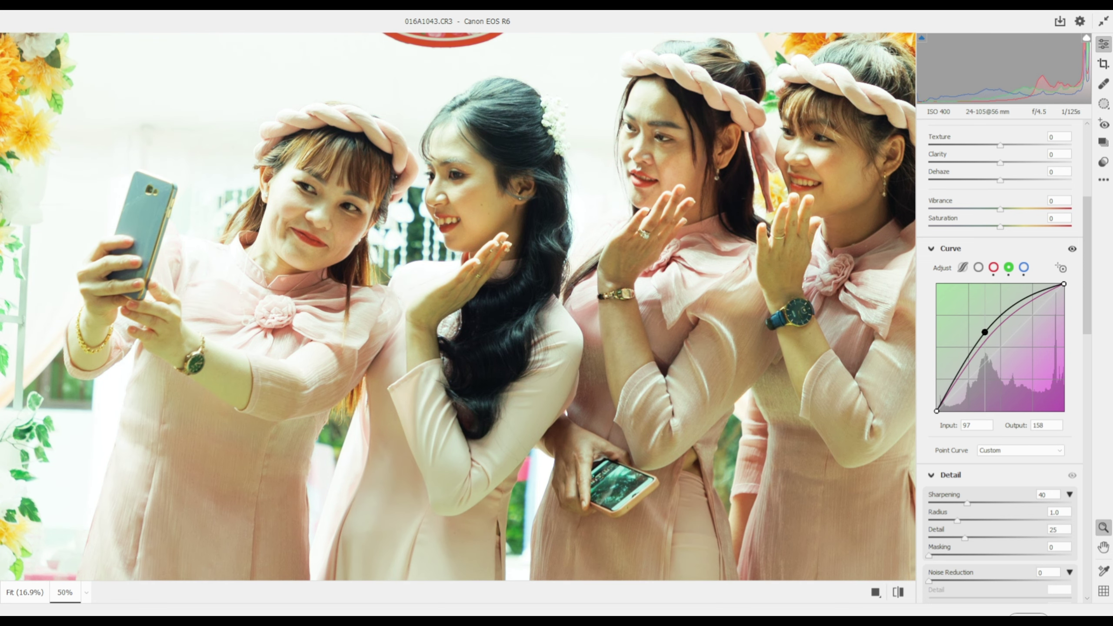
left_click(1023, 267)
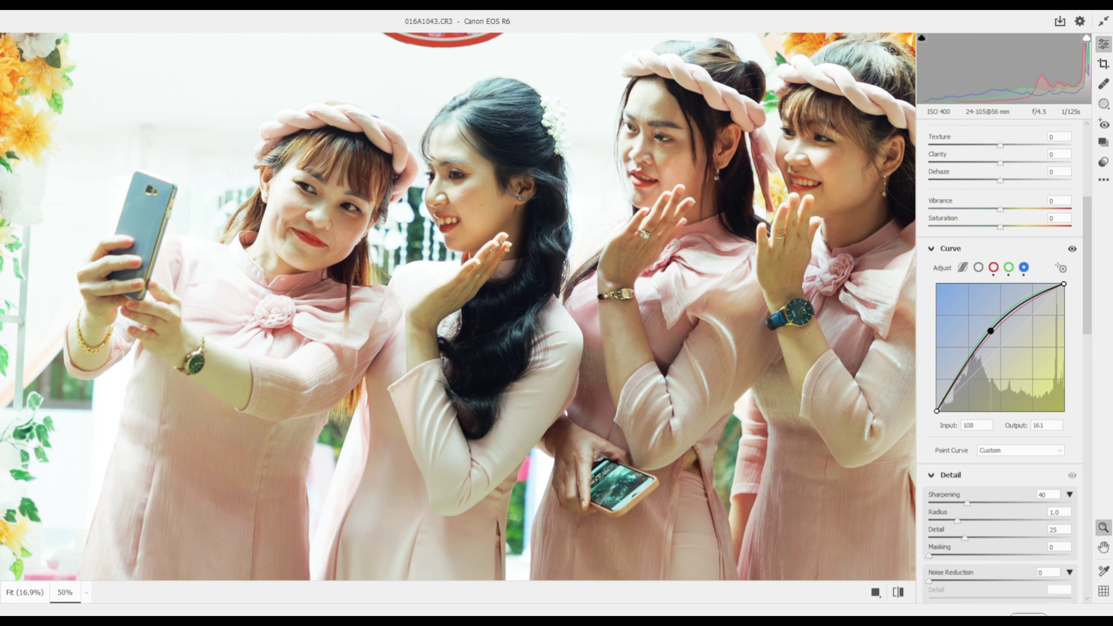
left_click_drag(991, 331, 988, 329)
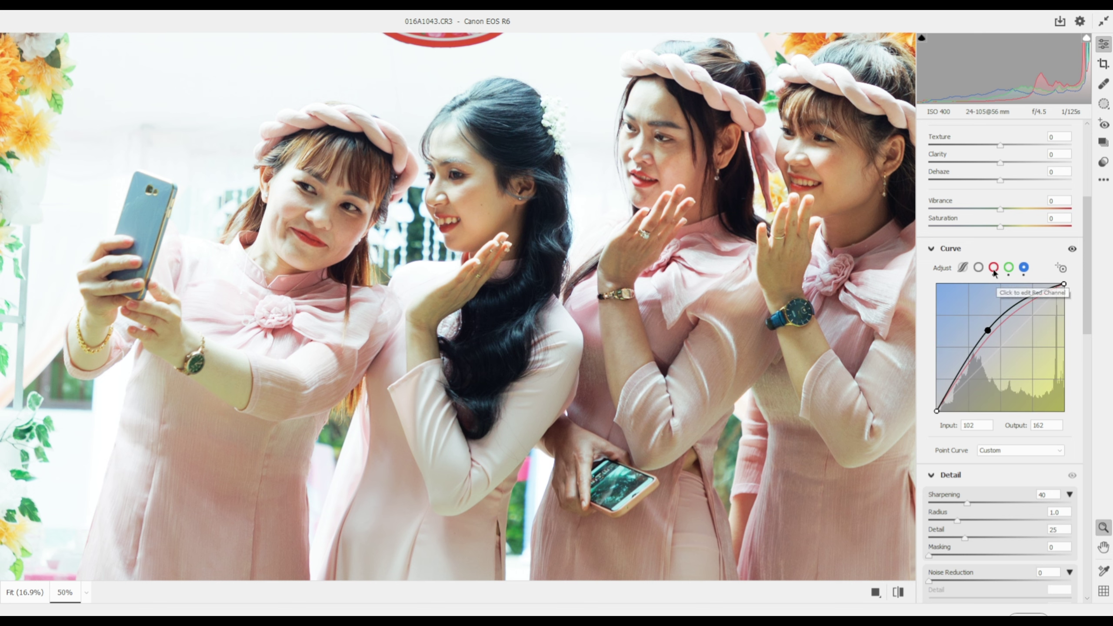
- Add a near-neutral 126/127 point on the composite RGB curve, then zoom out
left_click(1008, 267)
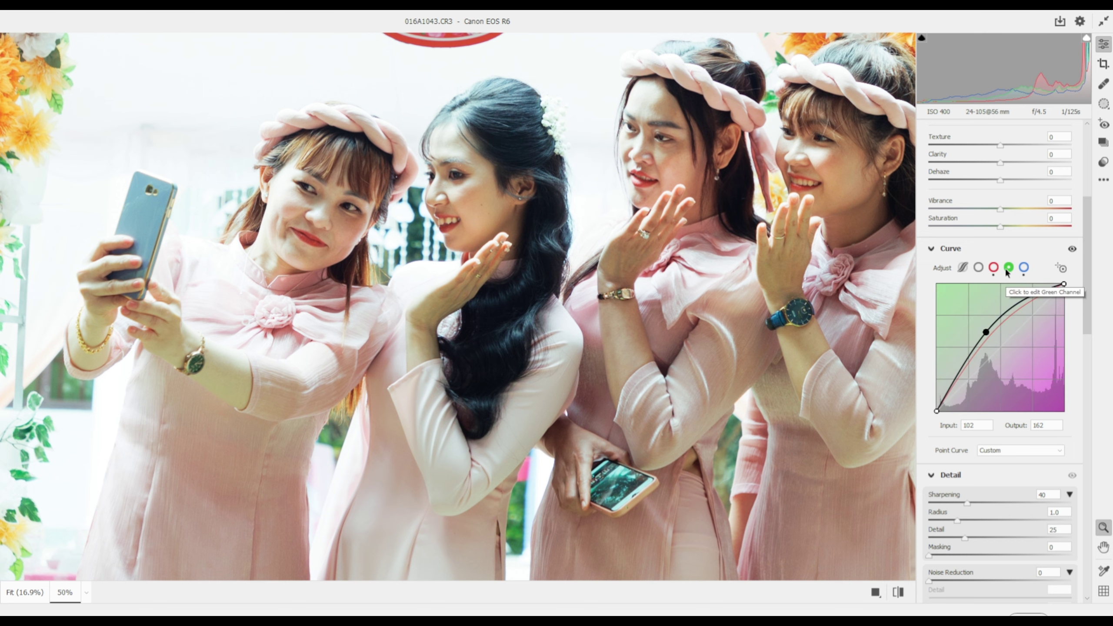
left_click(979, 267)
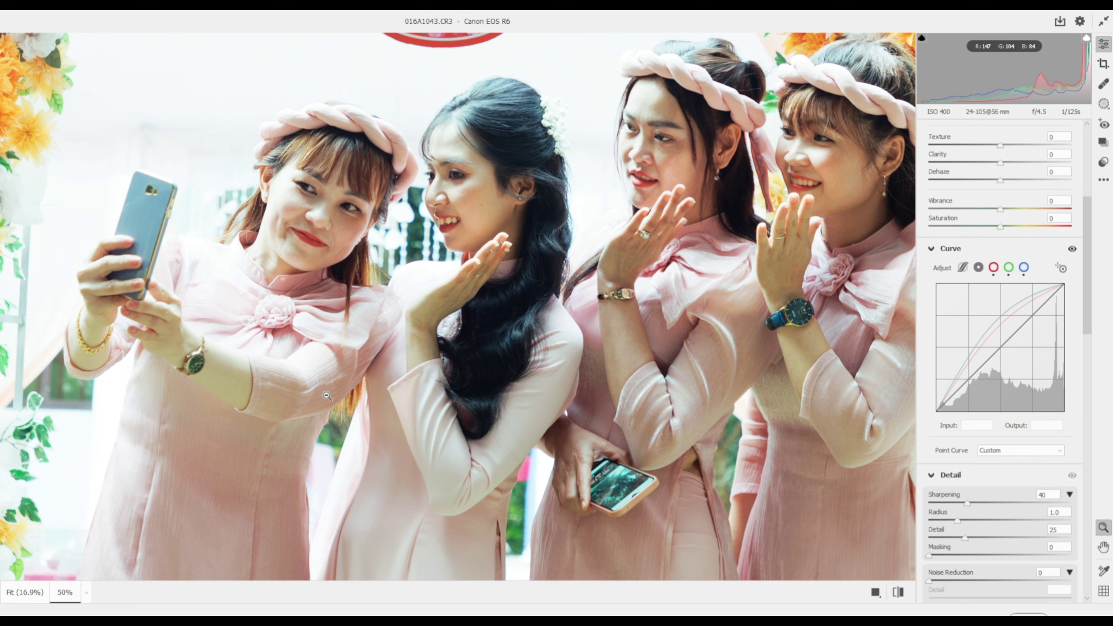
left_click_drag(991, 356, 991, 342)
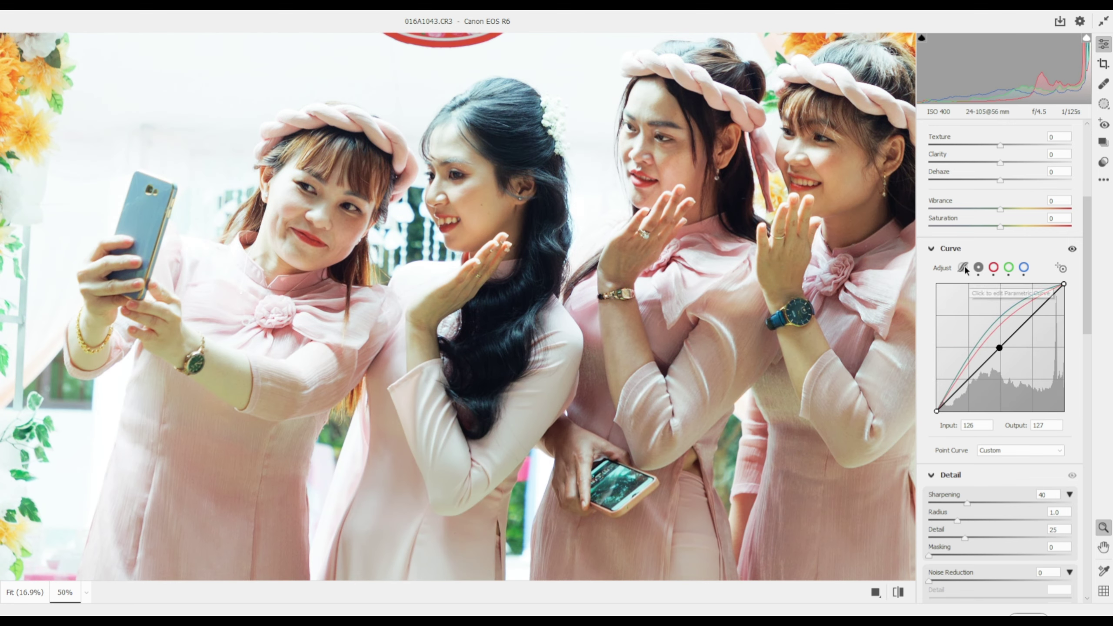
left_click(962, 267)
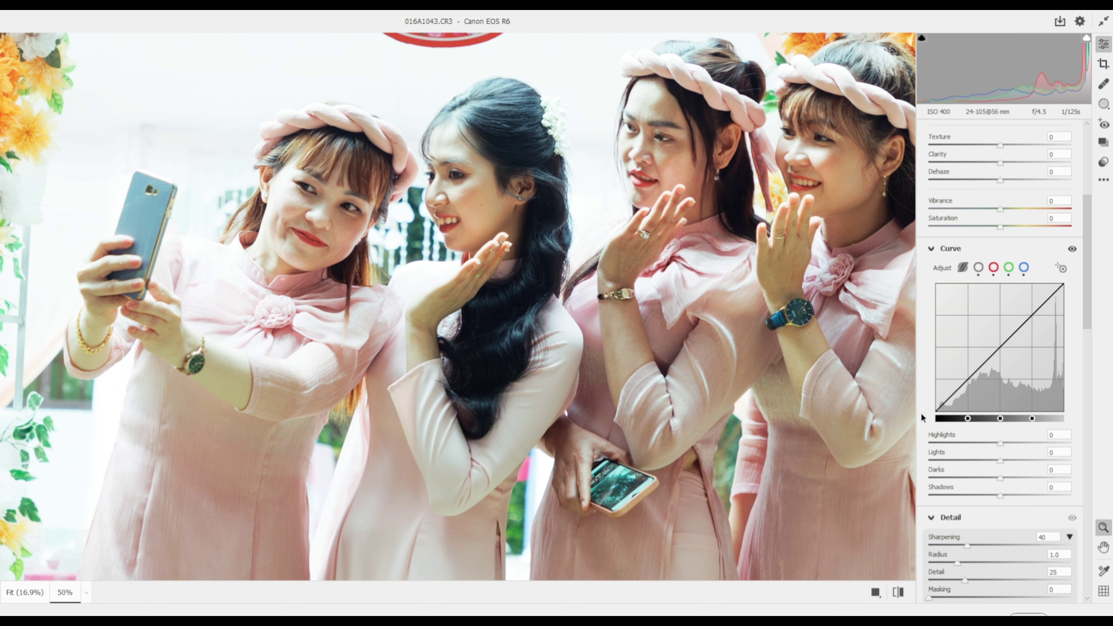
left_click(978, 268)
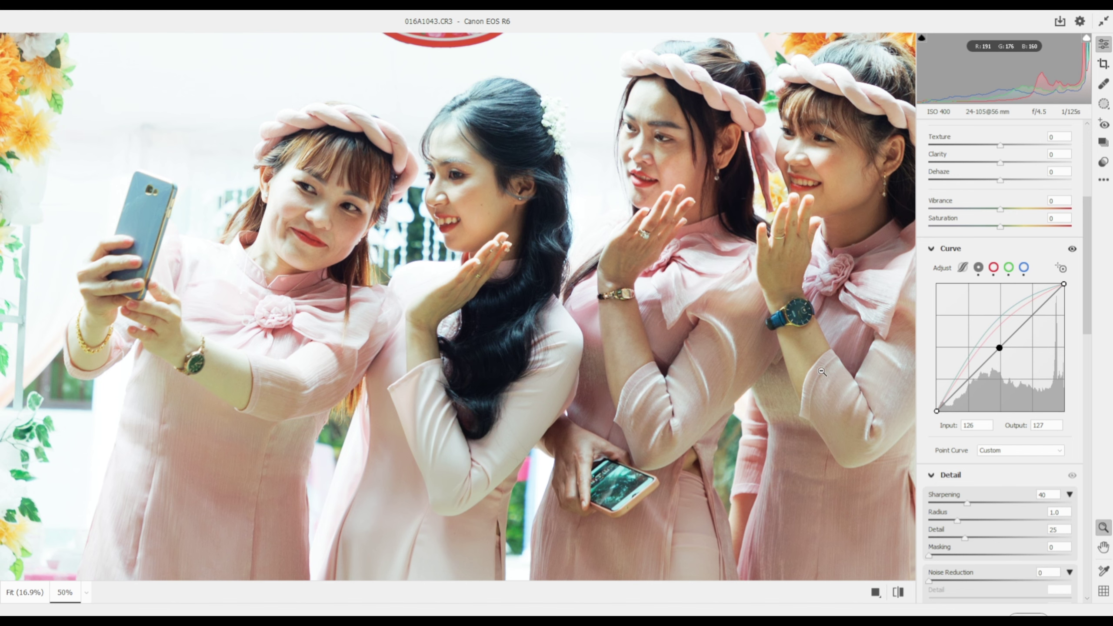
left_click(680, 329, "alt")
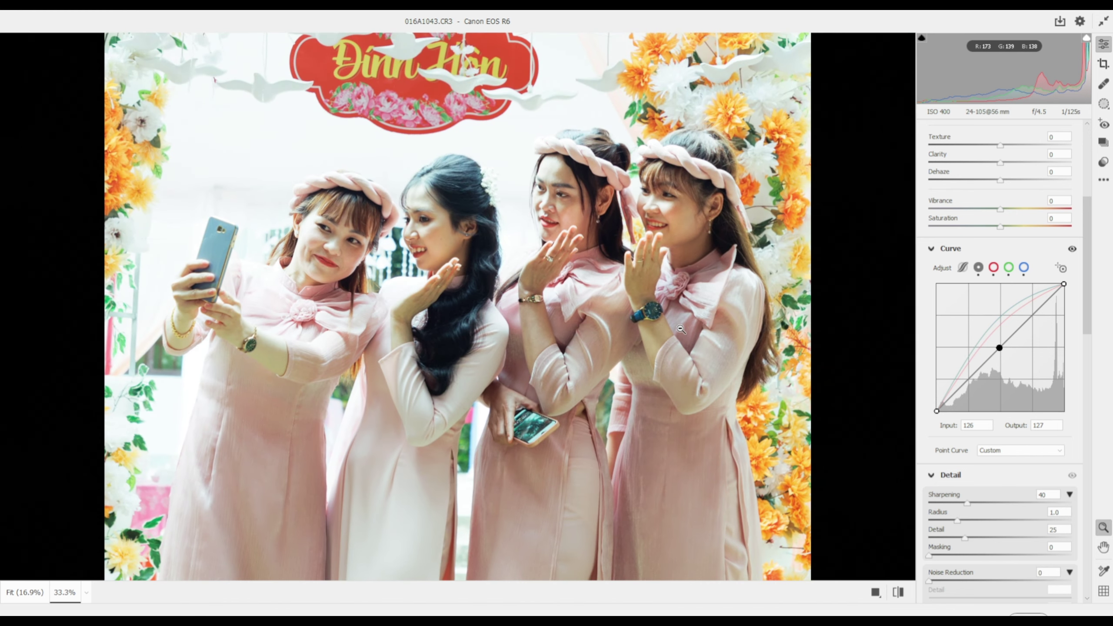
- Reset the photo to default settings from the image settings menu
key("backslash")
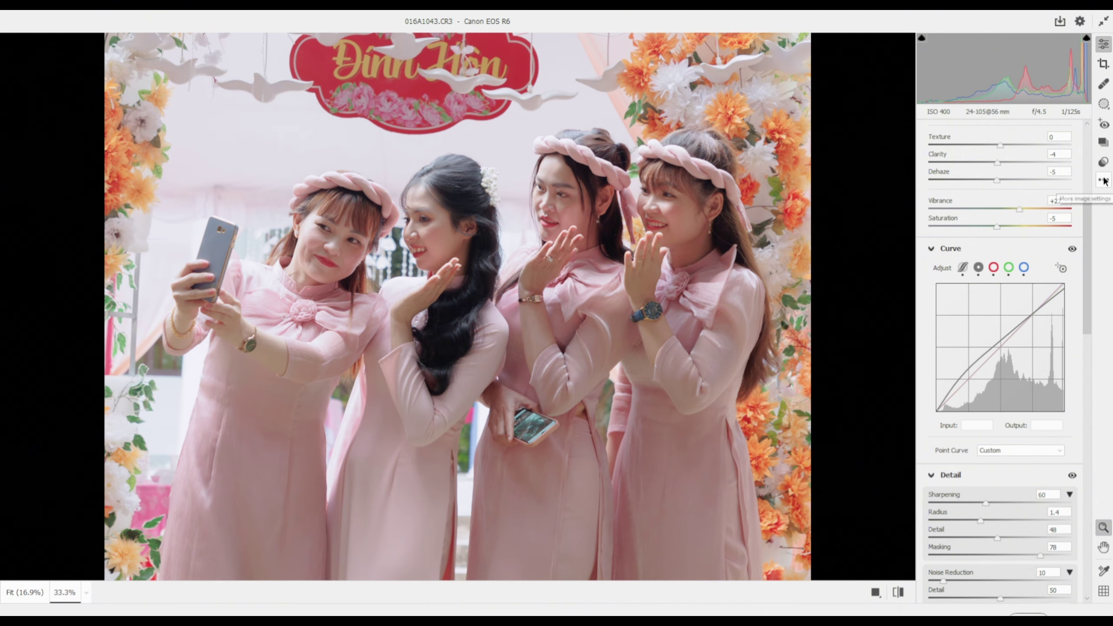
left_click(1104, 180)
left_click(1010, 211)
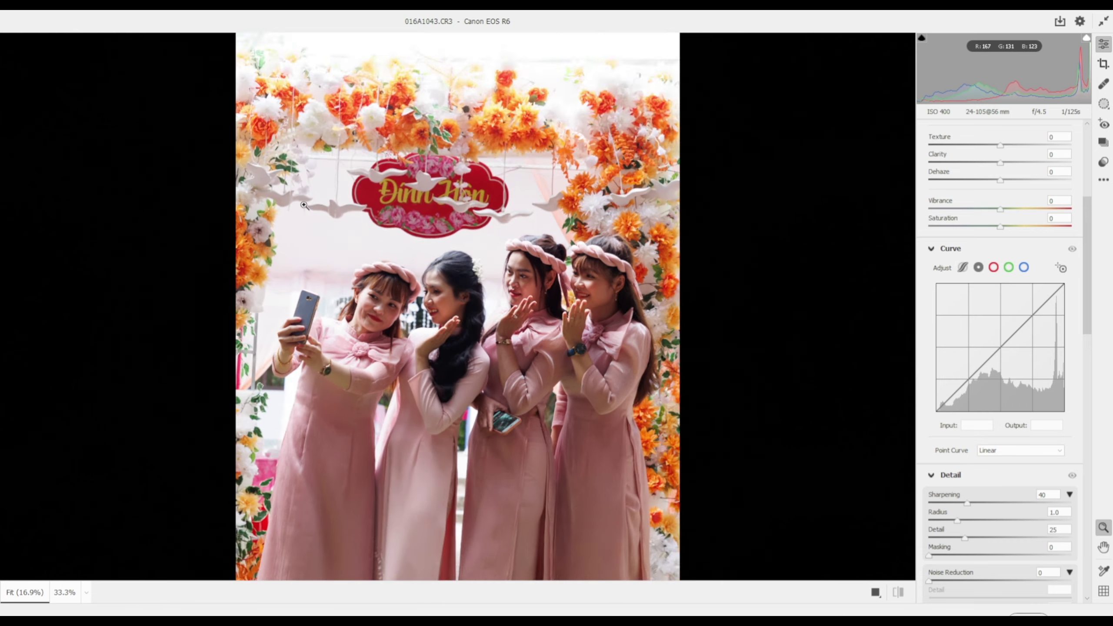
- Fit the photo, then zoom to 50% and 100% on the two leftmost faces
left_click(305, 206)
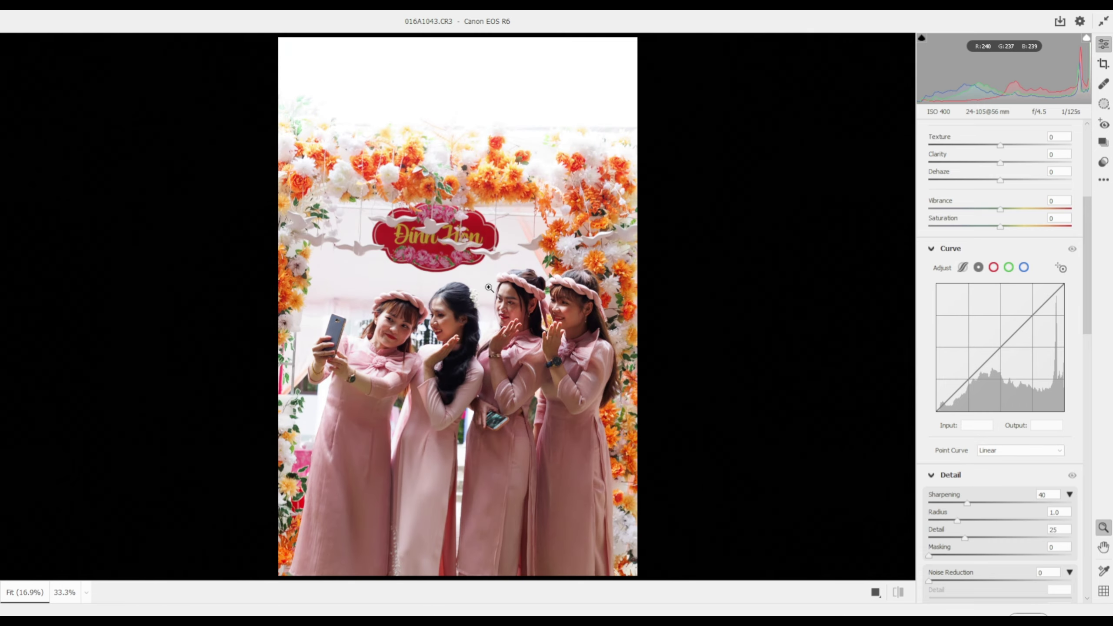
left_click(489, 288)
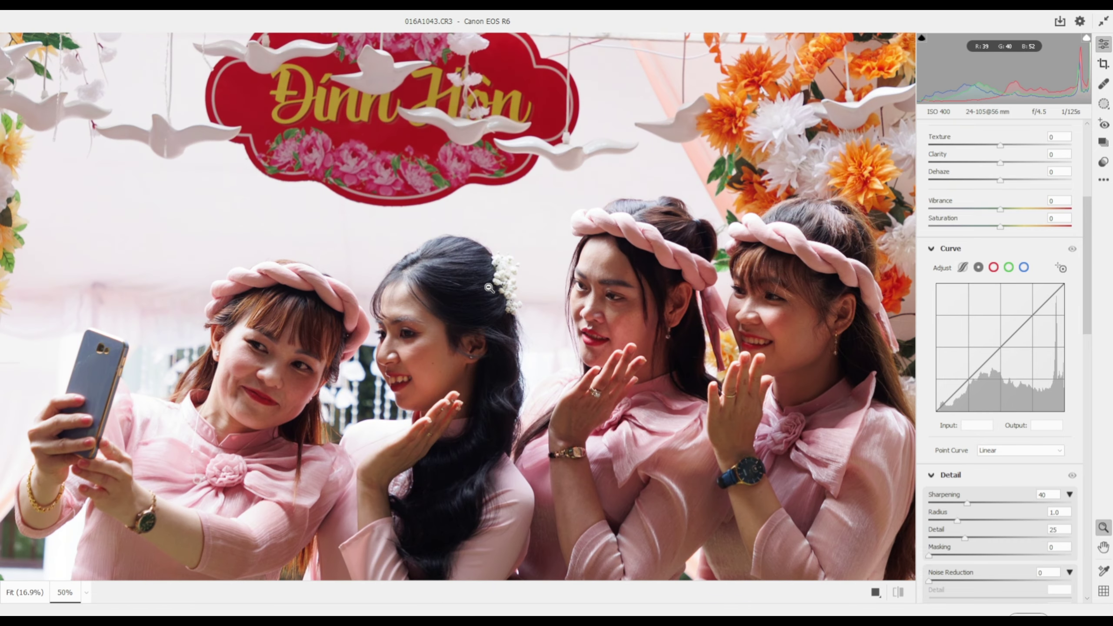
key("h")
left_click_drag(299, 393, 371, 362)
key("z")
left_click(493, 305)
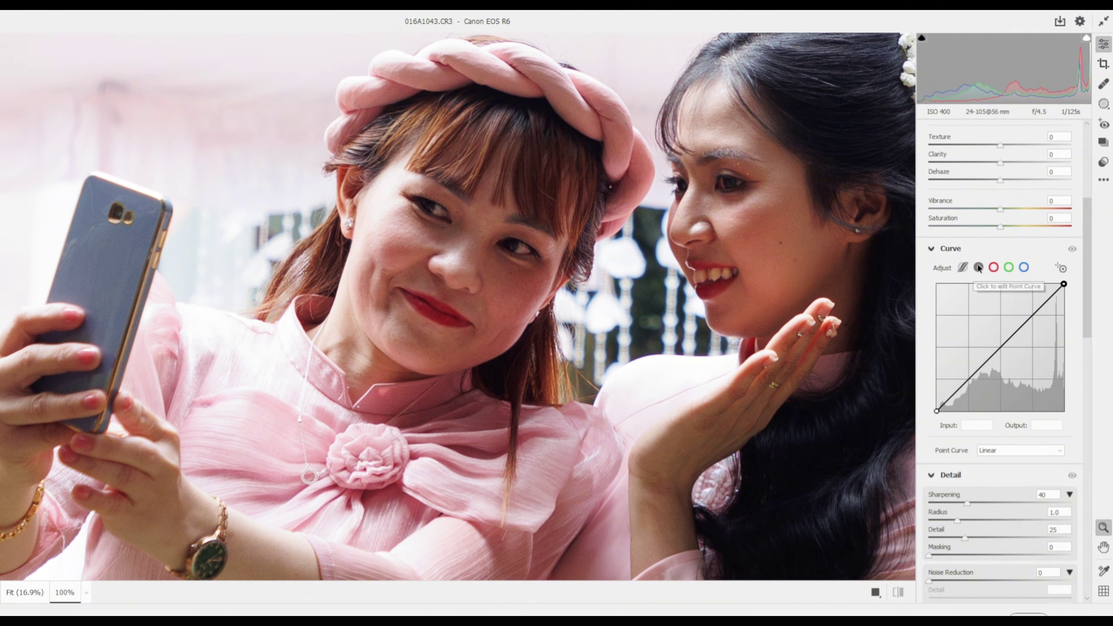
- Set the parametric curve Highlights to -34 and Lights to -16
mouse_move(1040, 307)
left_mouse_down()
mouse_move(1040, 325)
mouse_move(932, 429)
left_mouse_up()
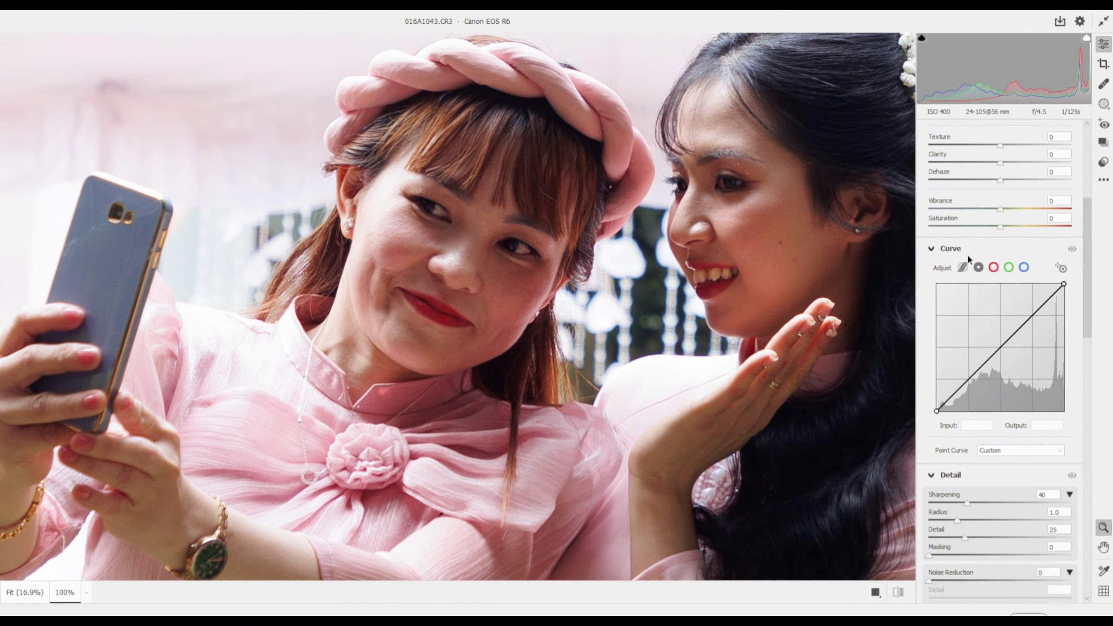
left_click(959, 267)
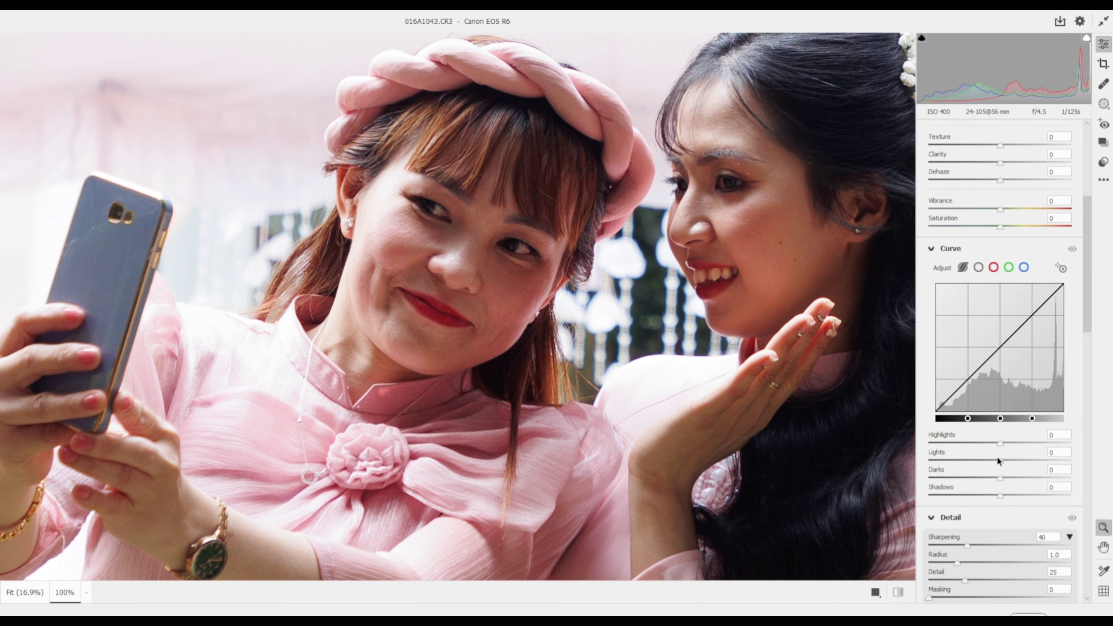
left_click_drag(1000, 460, 976, 442)
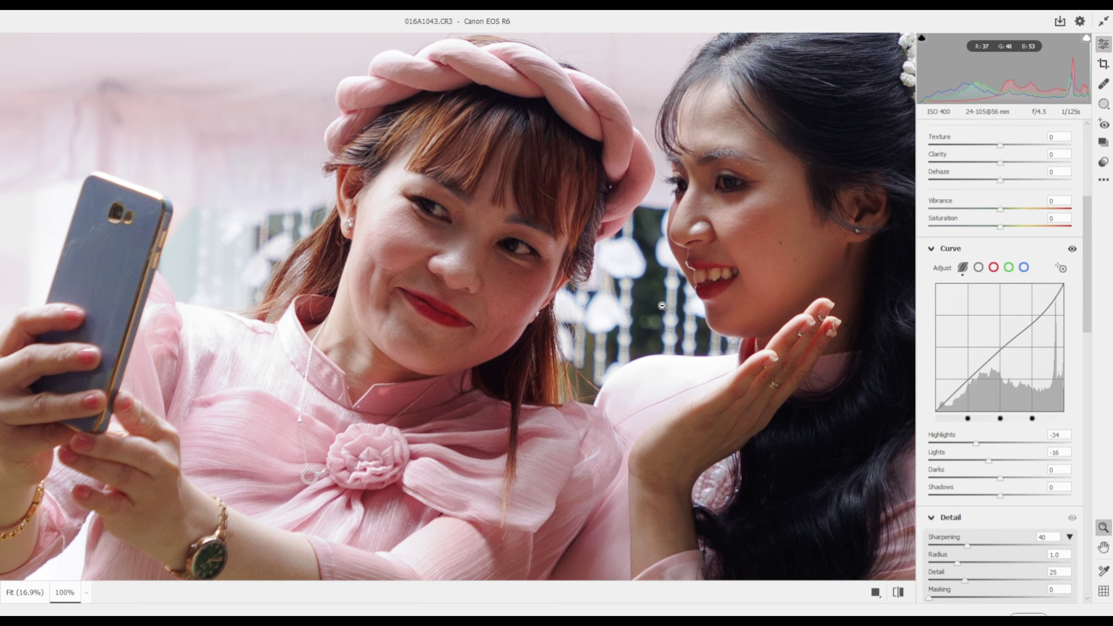
scroll(662, 306, "down", 1)
scroll(661, 306, "down", 1)
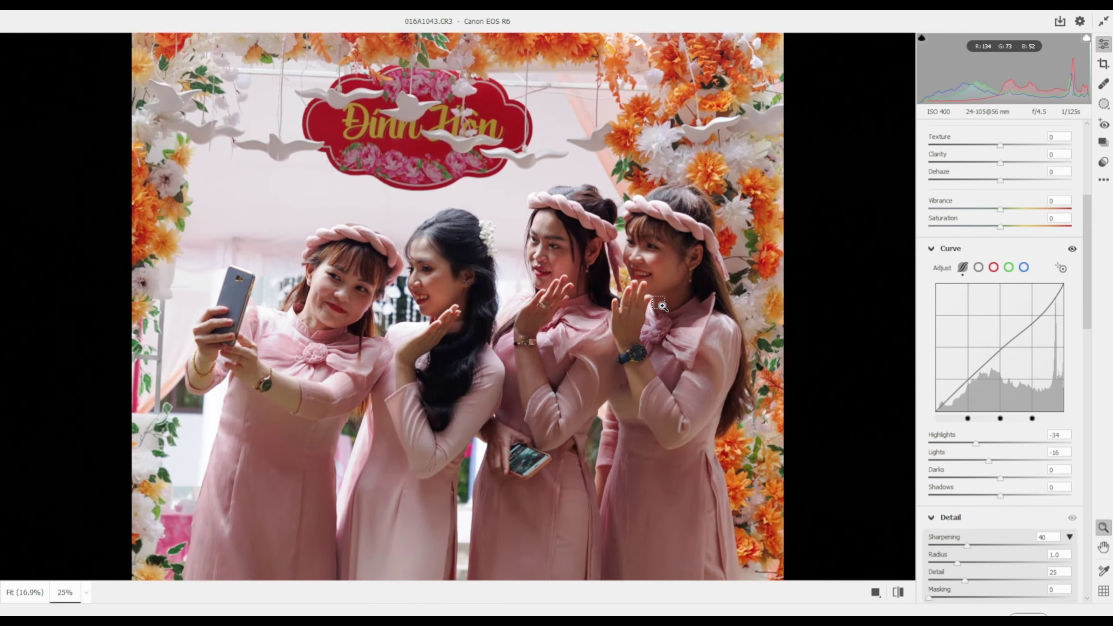
scroll(662, 305, "down", 1)
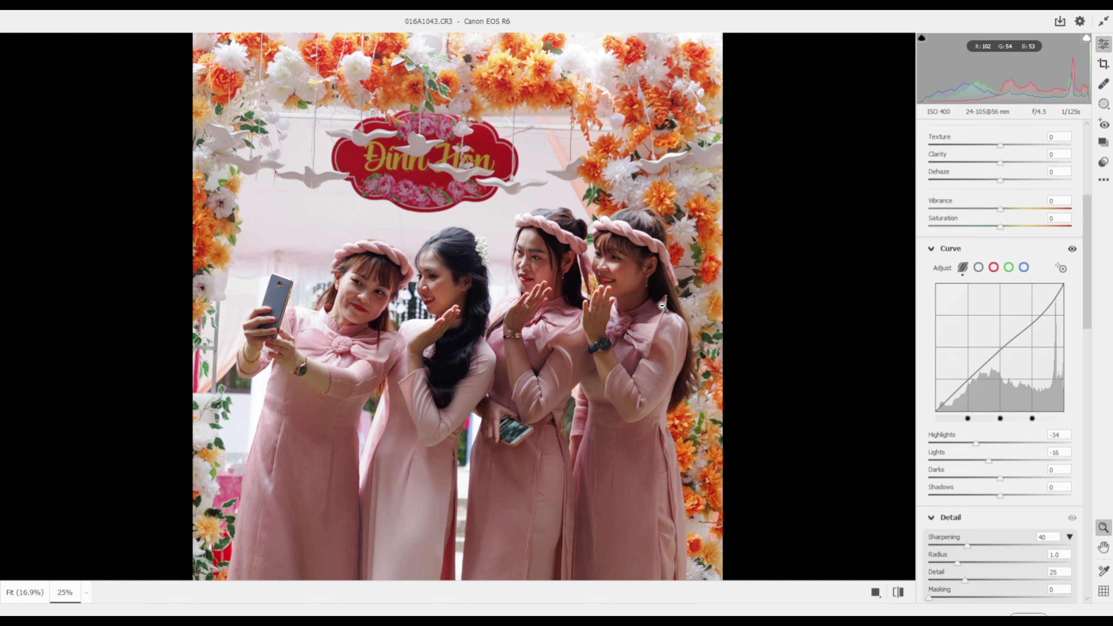
scroll(663, 306, "up", 2)
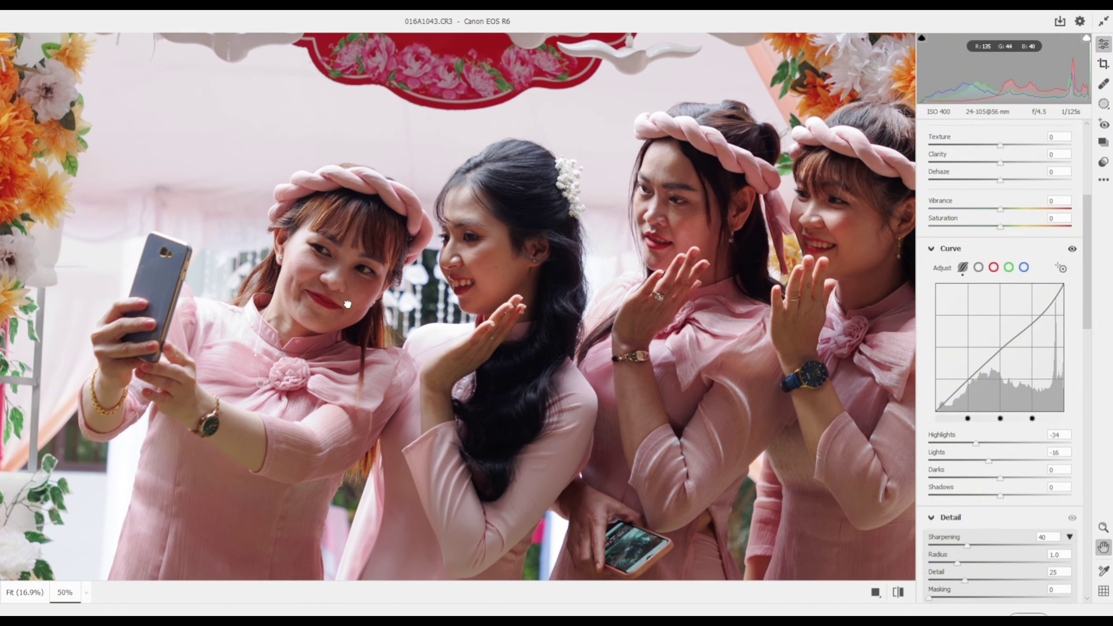
left_click_drag(426, 272, 507, 263)
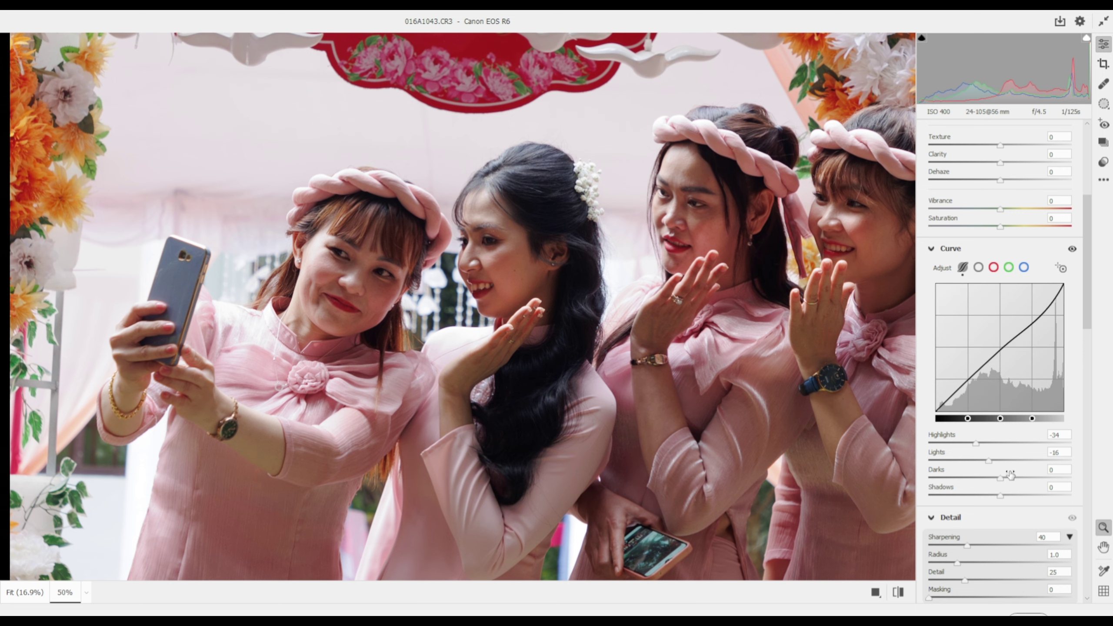
- Raise Darks to +18 and lift the composite point curve from 153 to 178
left_click_drag(1001, 477, 1002, 476)
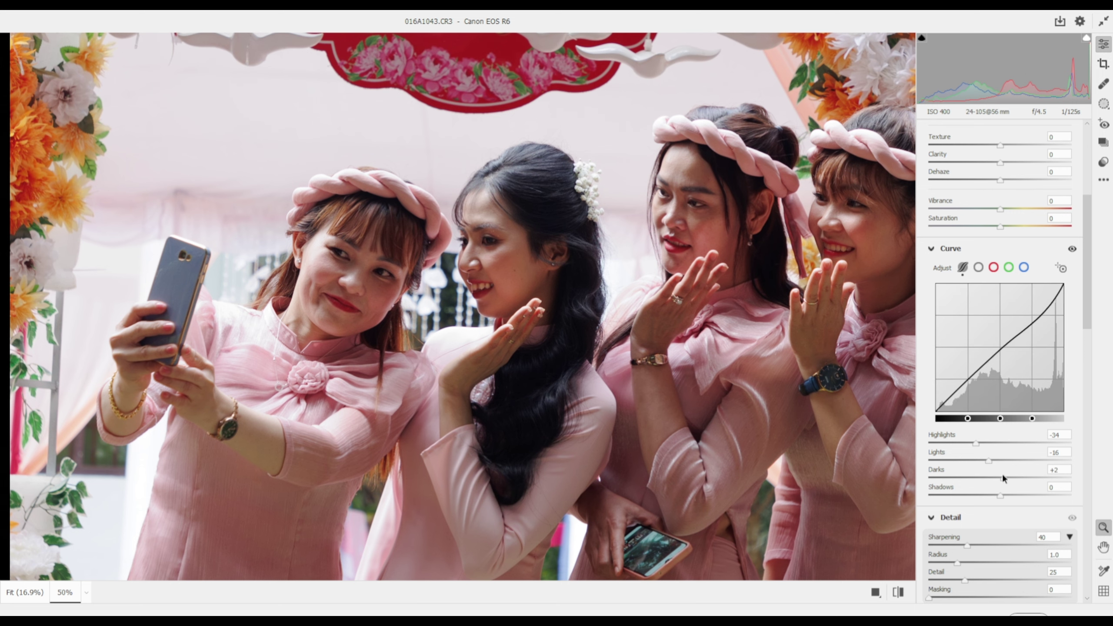
left_click(979, 267)
left_click_drag(974, 373, 971, 364)
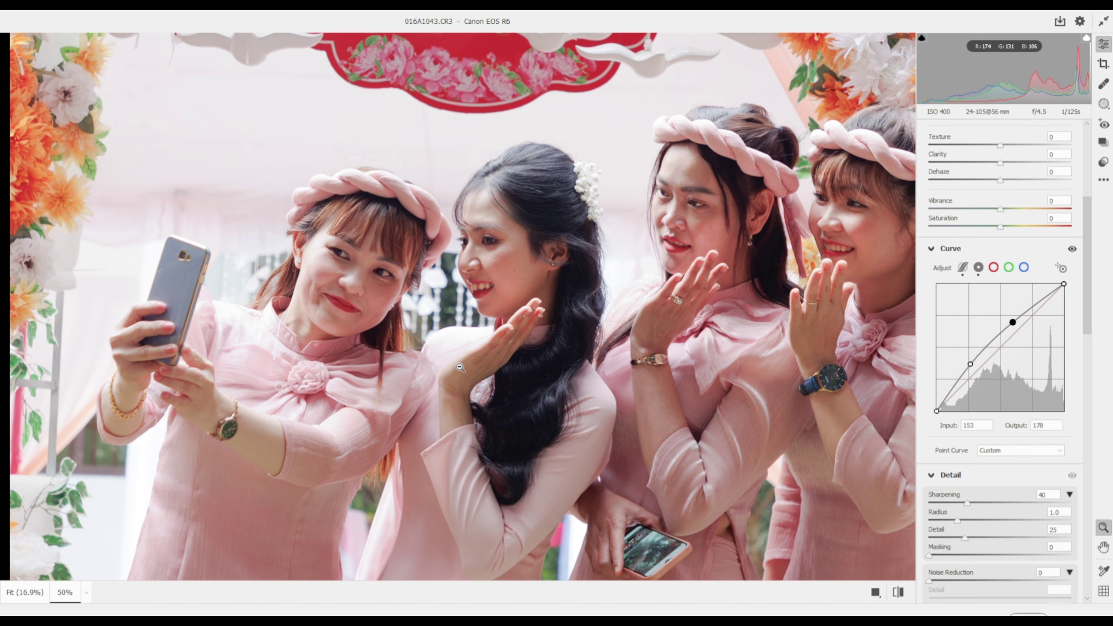
left_click(459, 368, "alt")
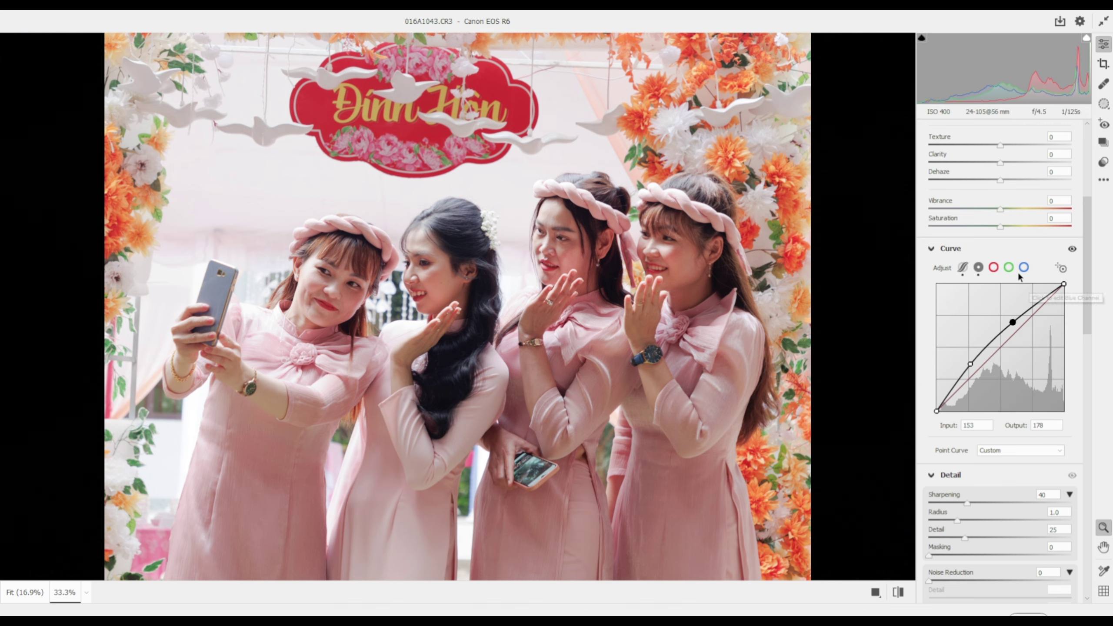
- Remove every custom point from the composite point curve, leaving it straight
left_click(994, 267)
left_click(979, 267)
left_click(1012, 322, "ctrl")
left_click(971, 364, "ctrl")
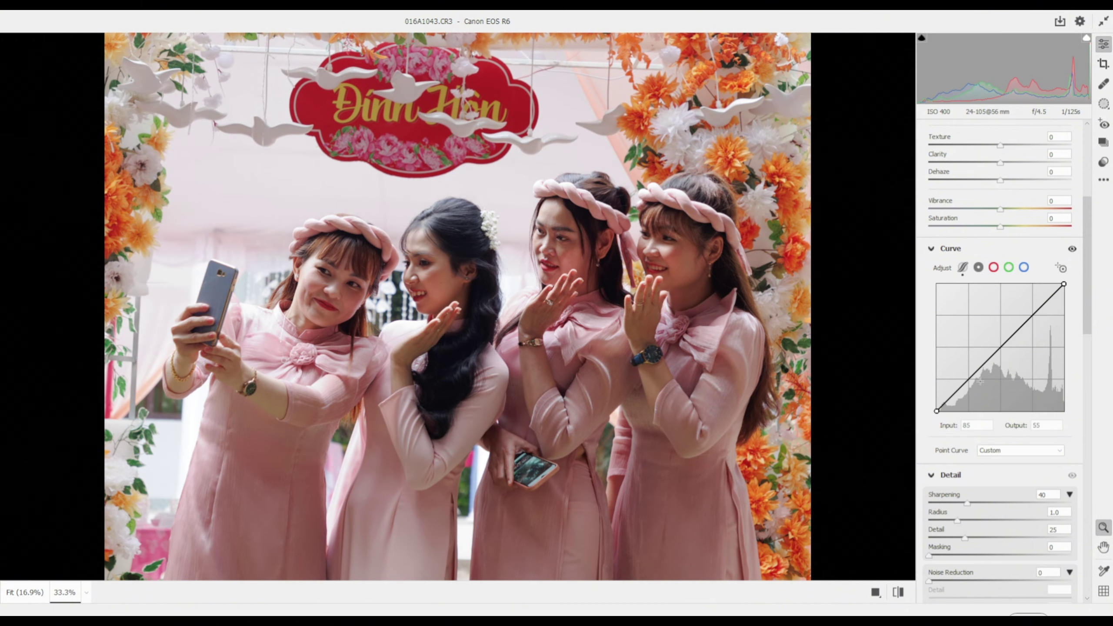
left_click_drag(979, 383, 981, 335)
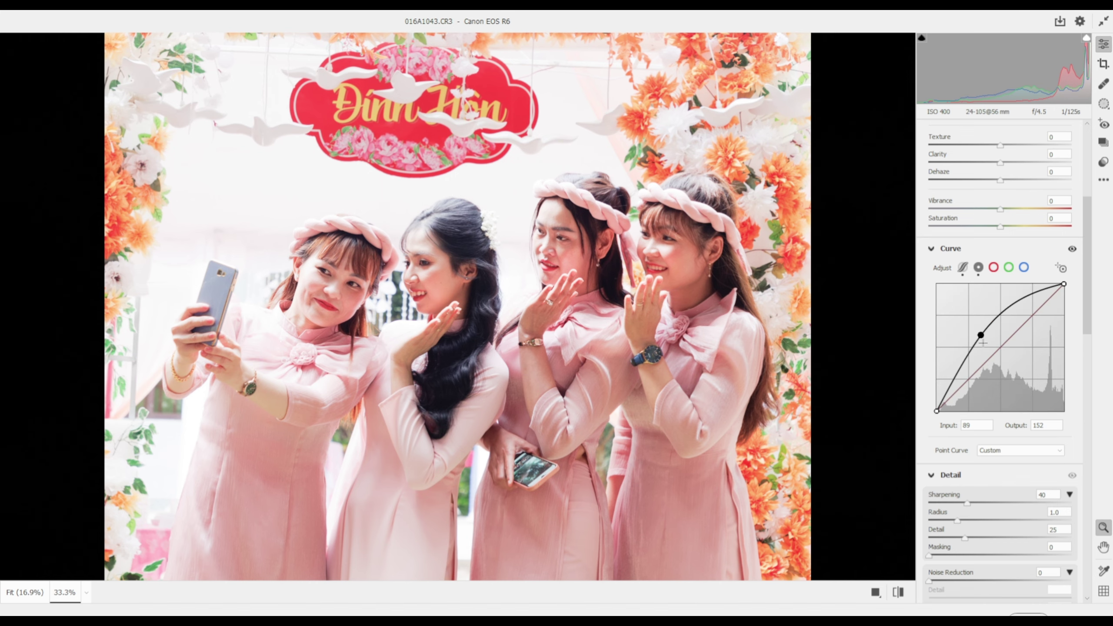
left_click_drag(959, 364, 955, 381)
double_click(955, 381)
double_click(981, 335)
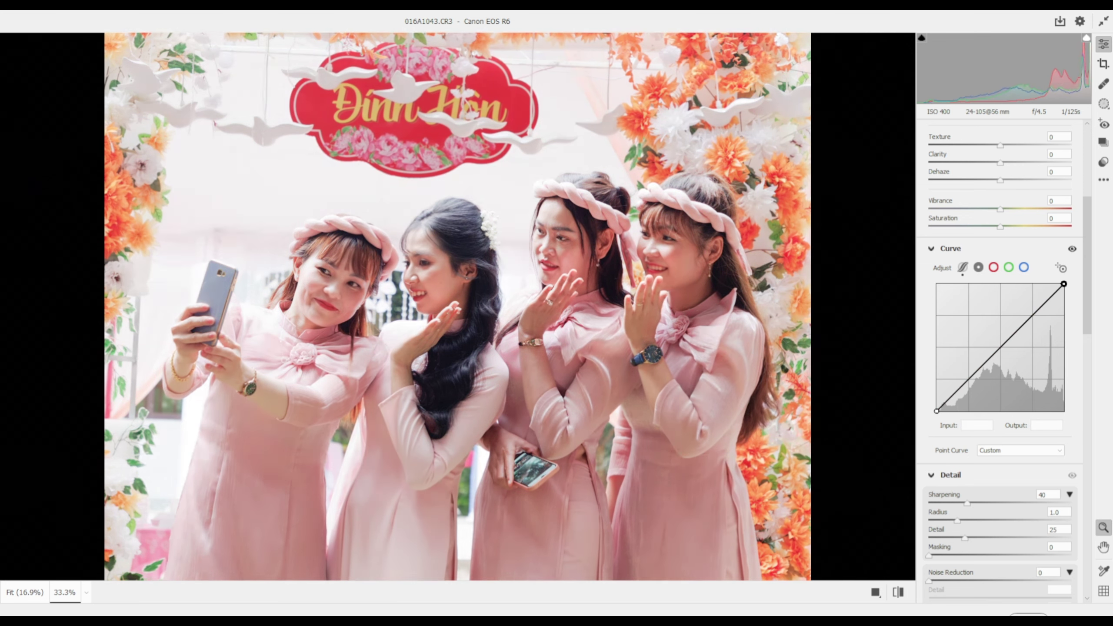
- Reset the parametric Lights, Highlights and Darks sliders to 0
left_click(962, 267)
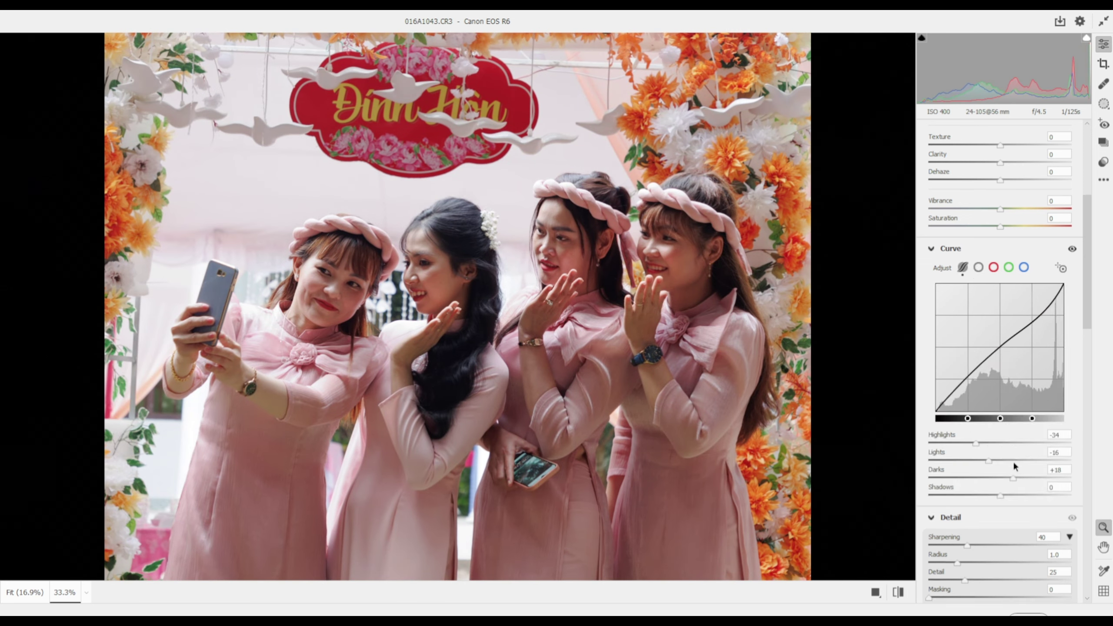
double_click(989, 460)
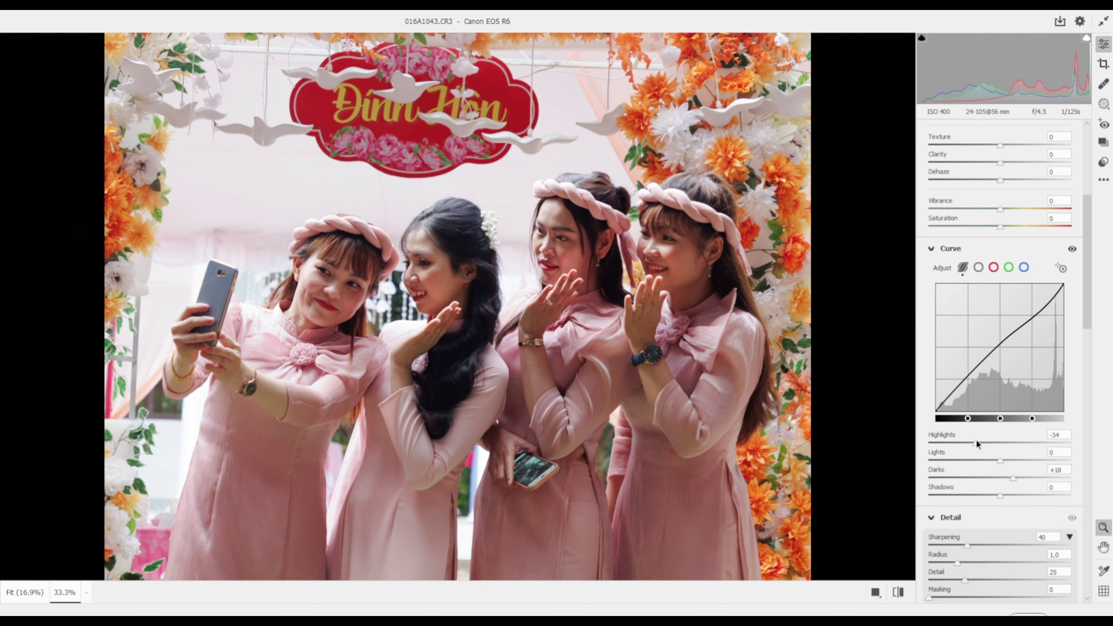
double_click(975, 442)
double_click(1012, 477)
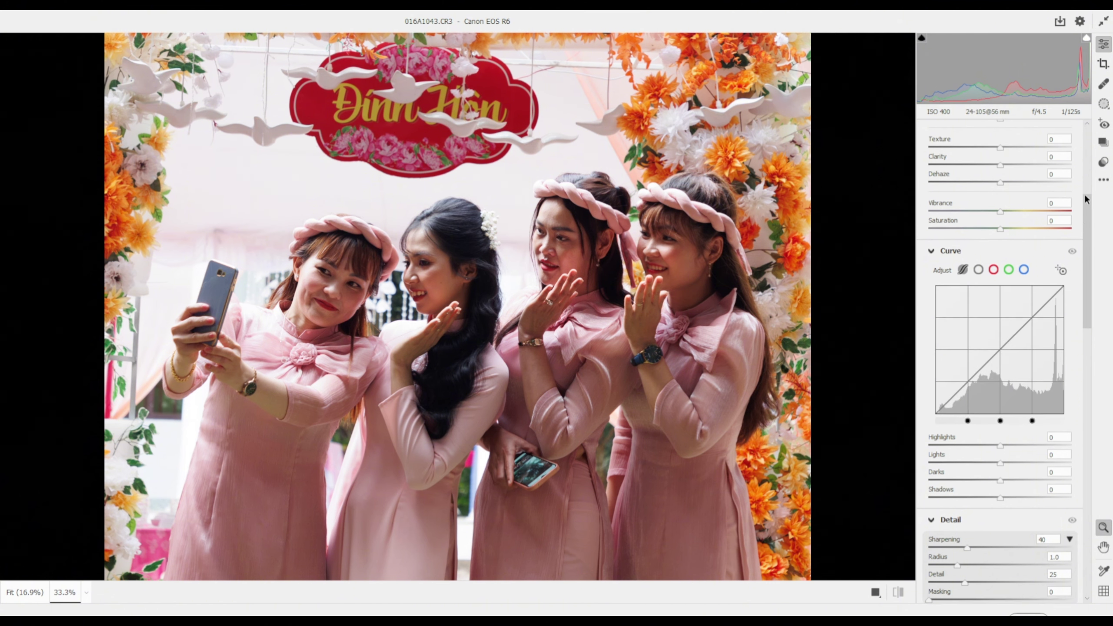
- Add one raised point each on the Red, Green and Blue channel curves
scroll(968, 175, "up", 3)
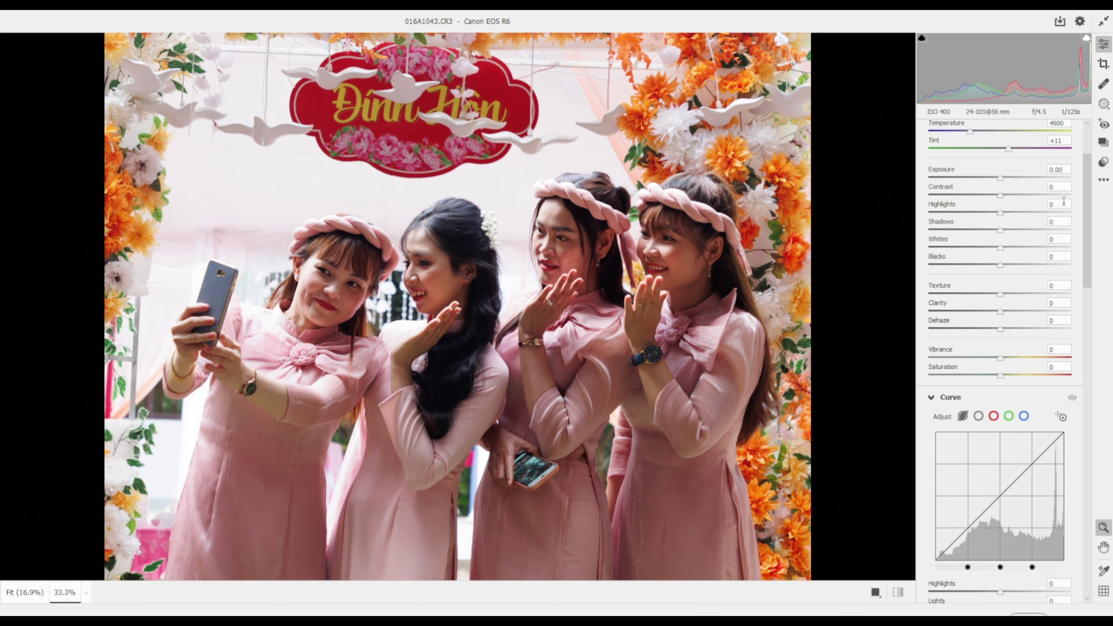
scroll(1087, 219, "down", 3)
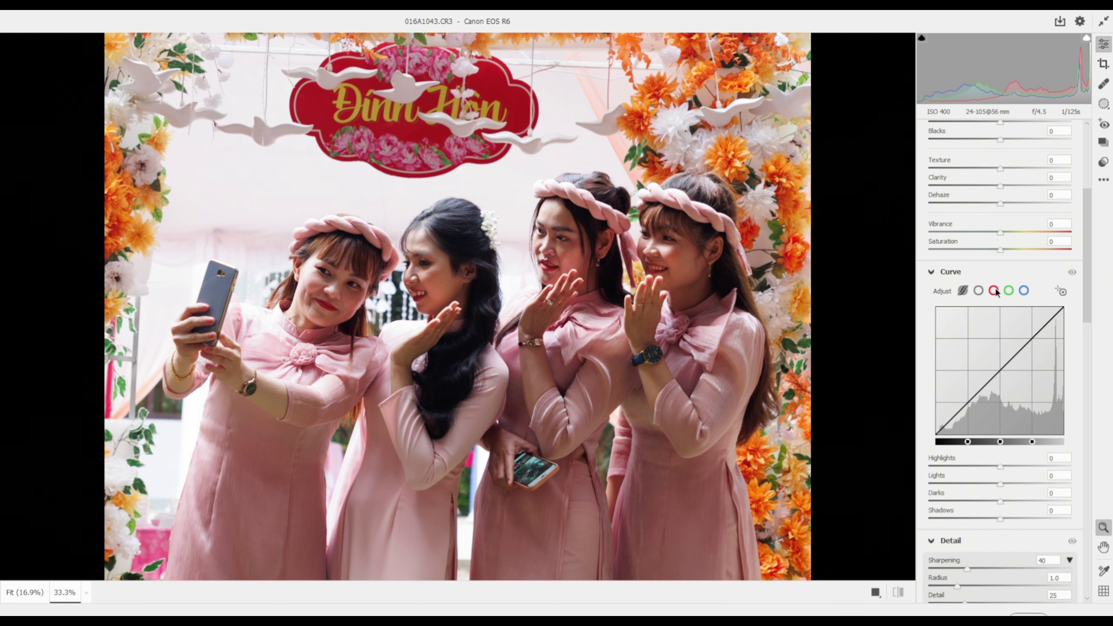
left_click(993, 291)
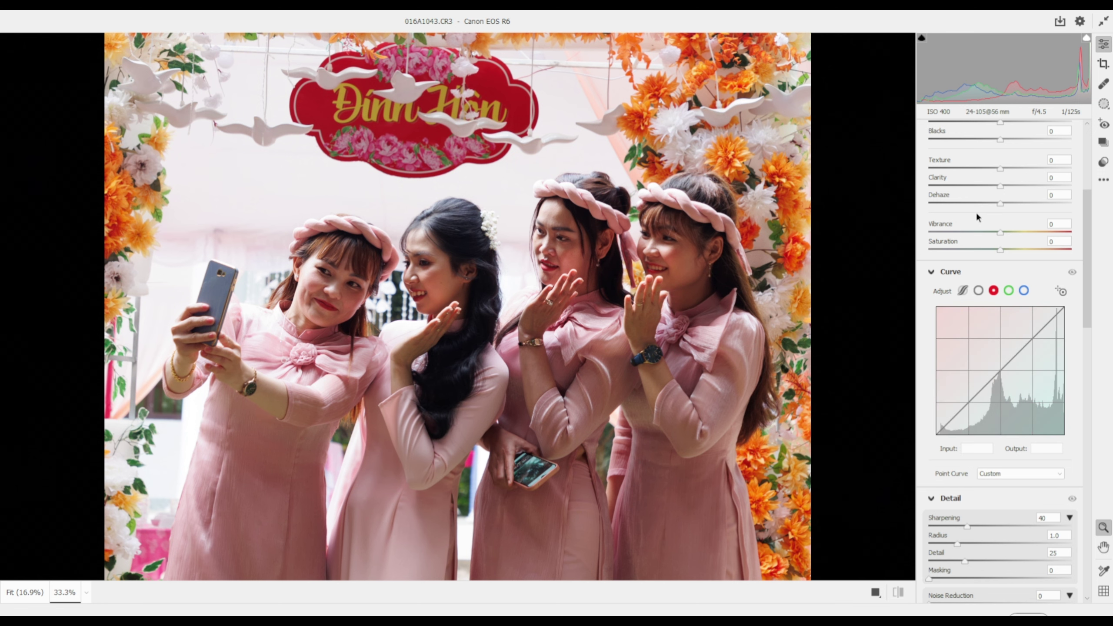
mouse_move(1000, 370)
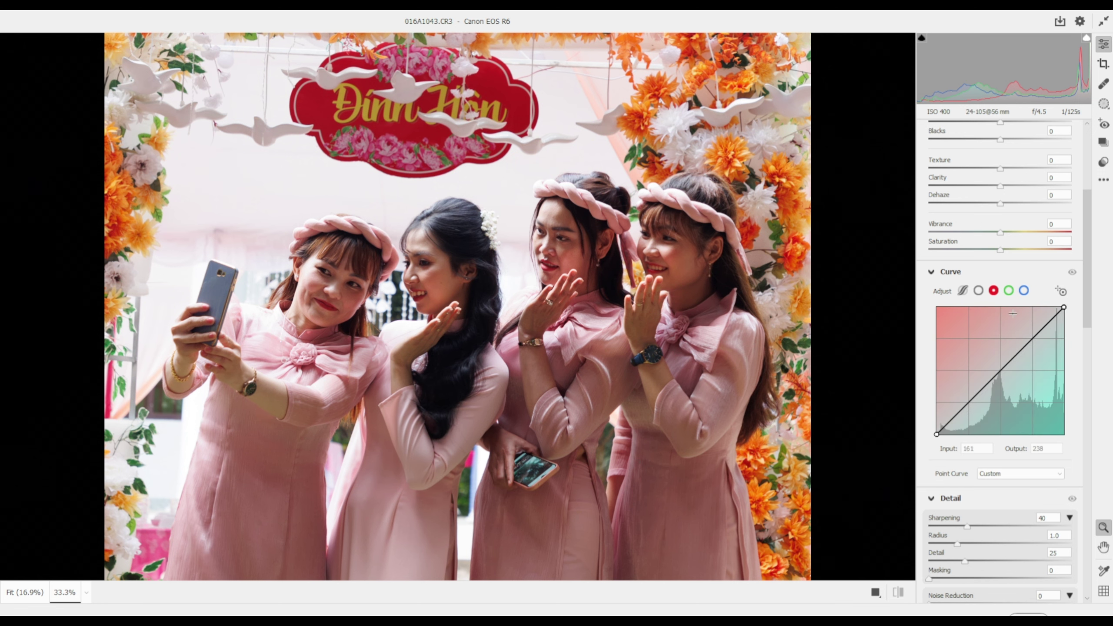
left_click(988, 369)
left_click(1008, 291)
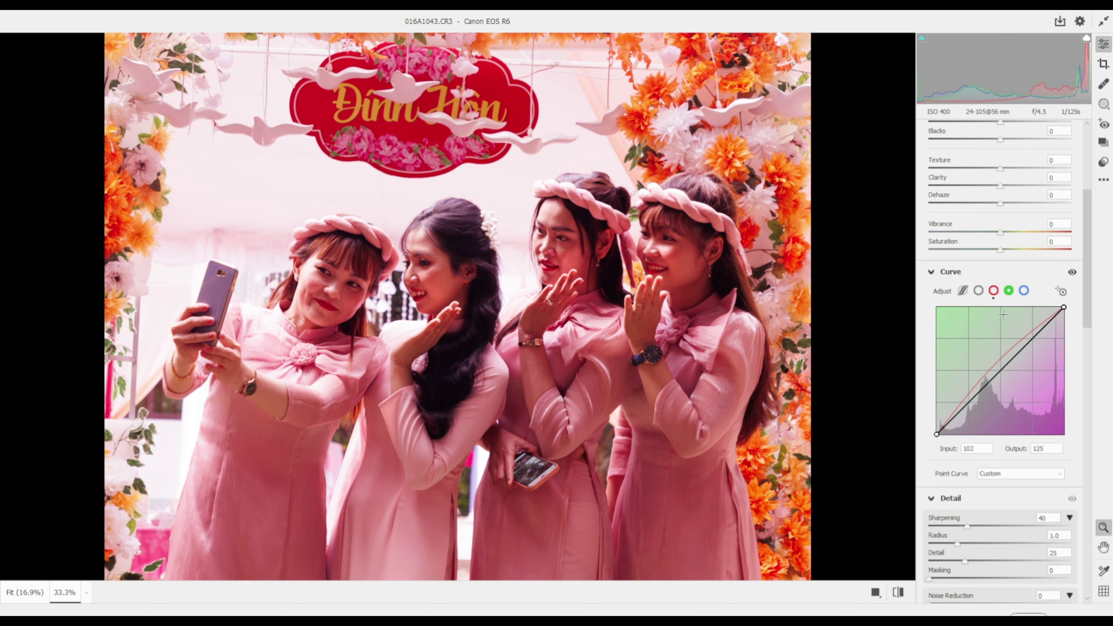
left_click(1000, 371)
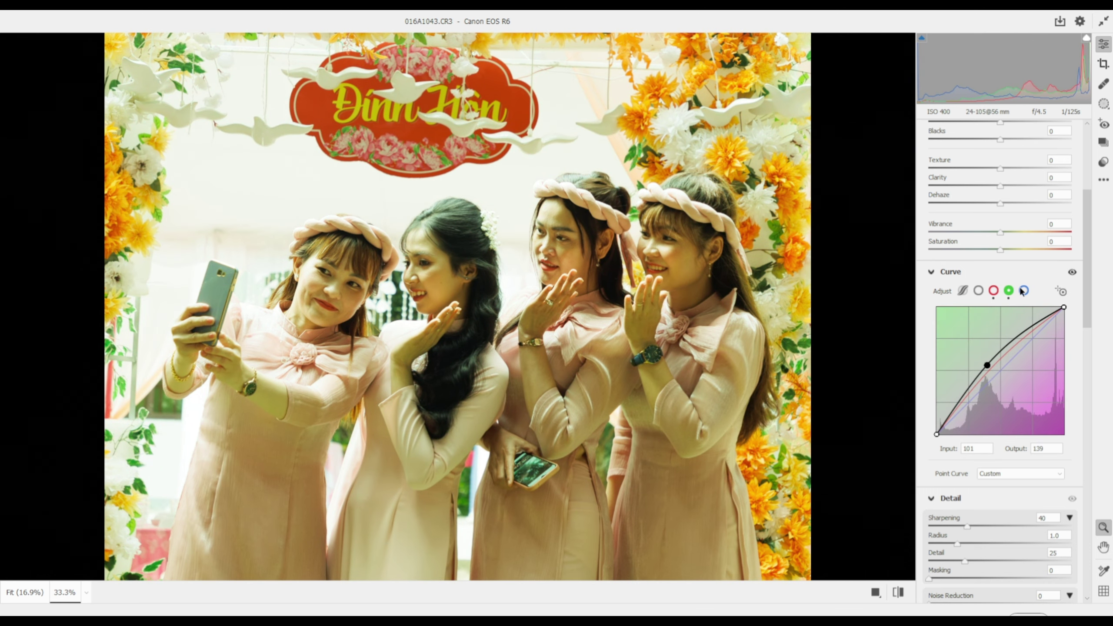
left_click(1024, 291)
left_click_drag(1005, 367, 991, 357)
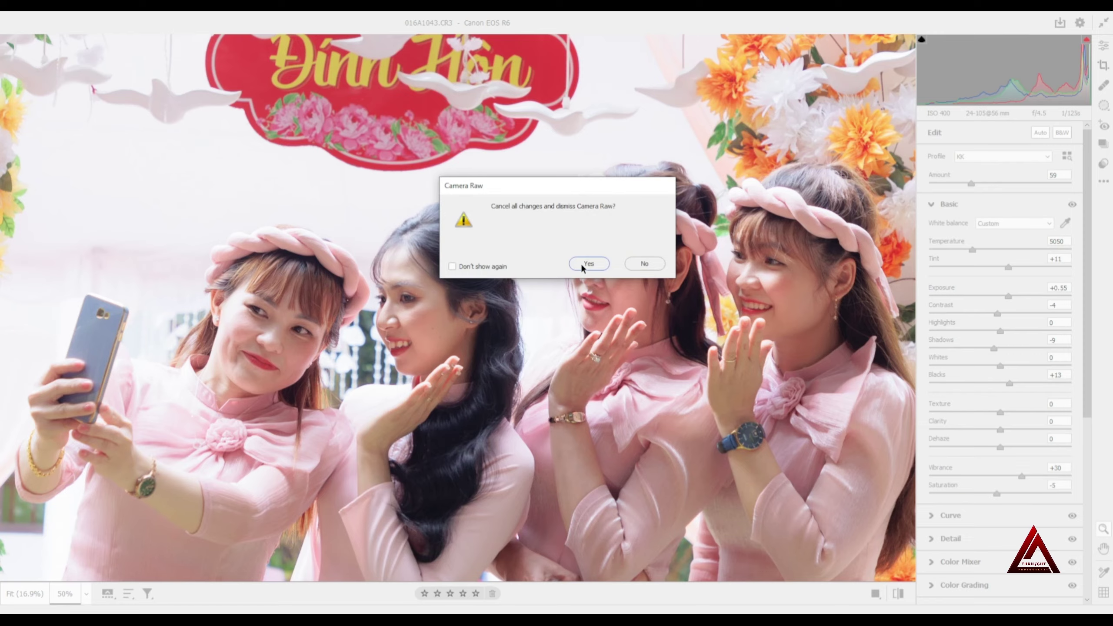
left_click(581, 262)
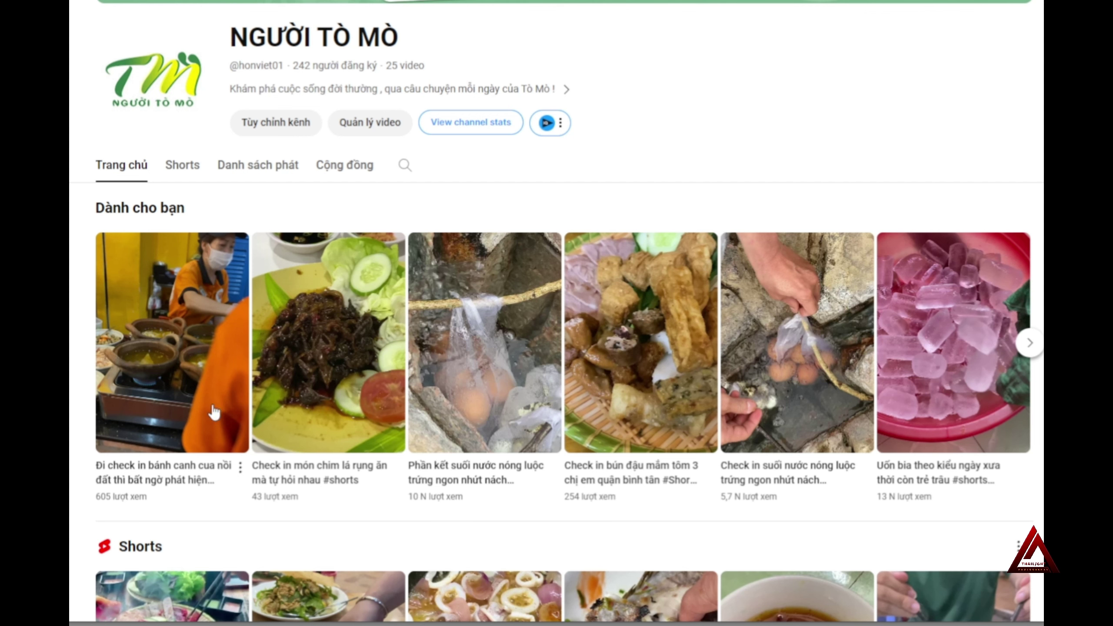
mouse_move(641, 369)
scroll(629, 482, "down", 2)
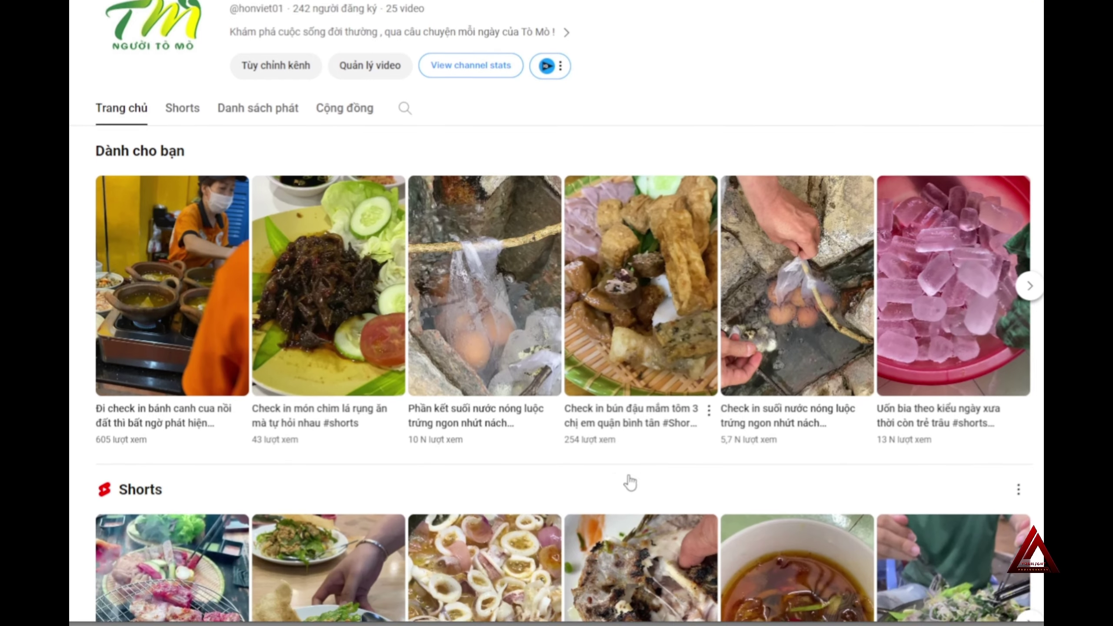
scroll(693, 410, "down", 4)
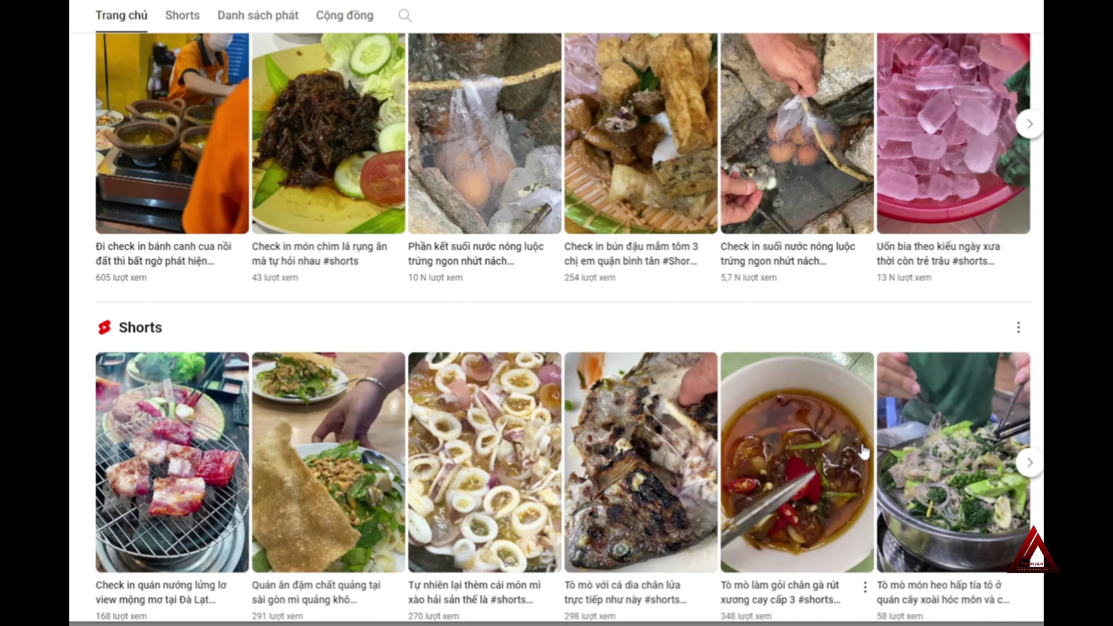
scroll(855, 450, "up", 1)
scroll(855, 448, "up", 3)
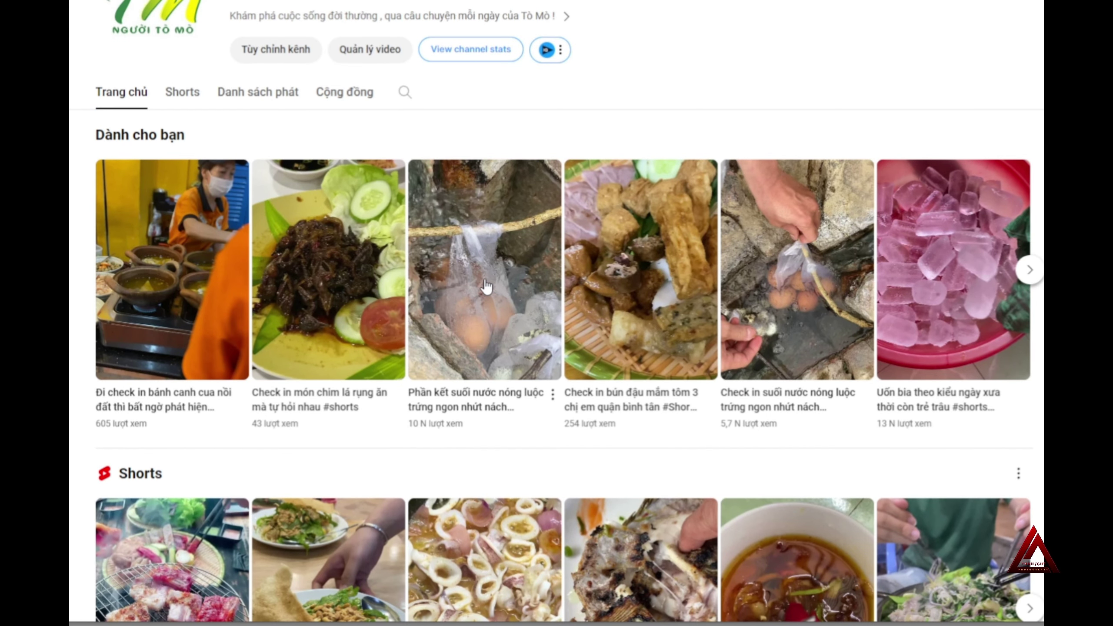
mouse_move(152, 10)
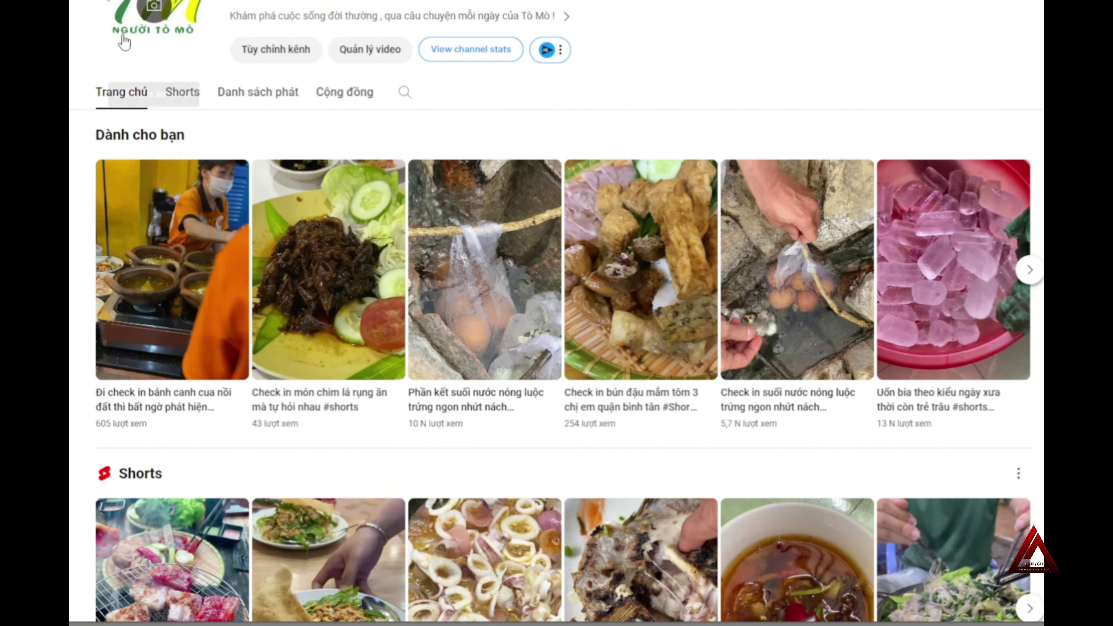
scroll(609, 350, "up", 2)
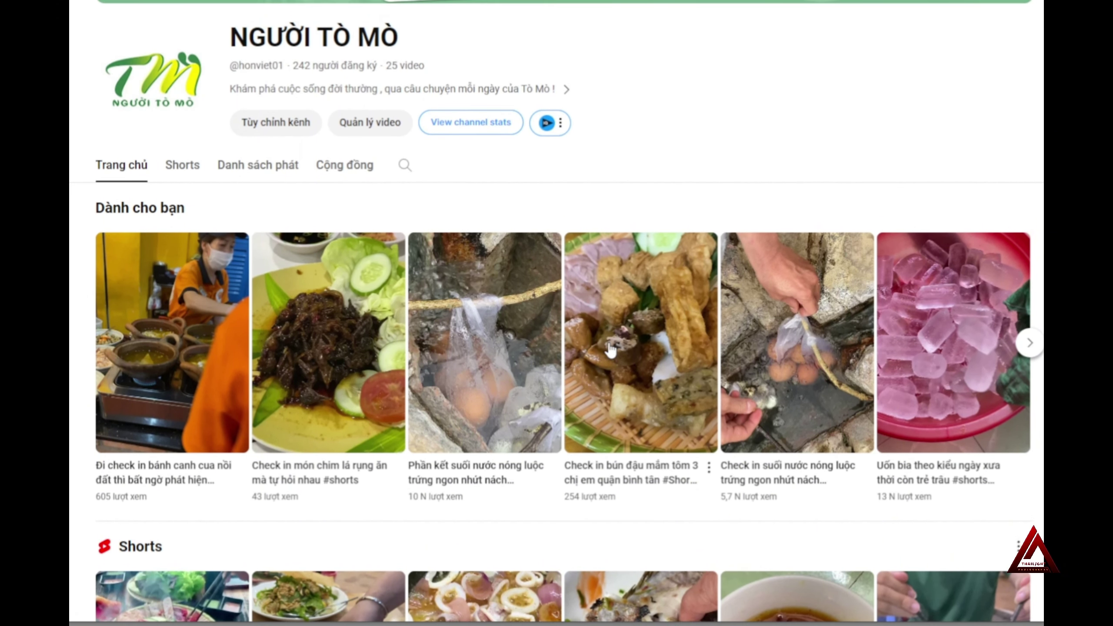